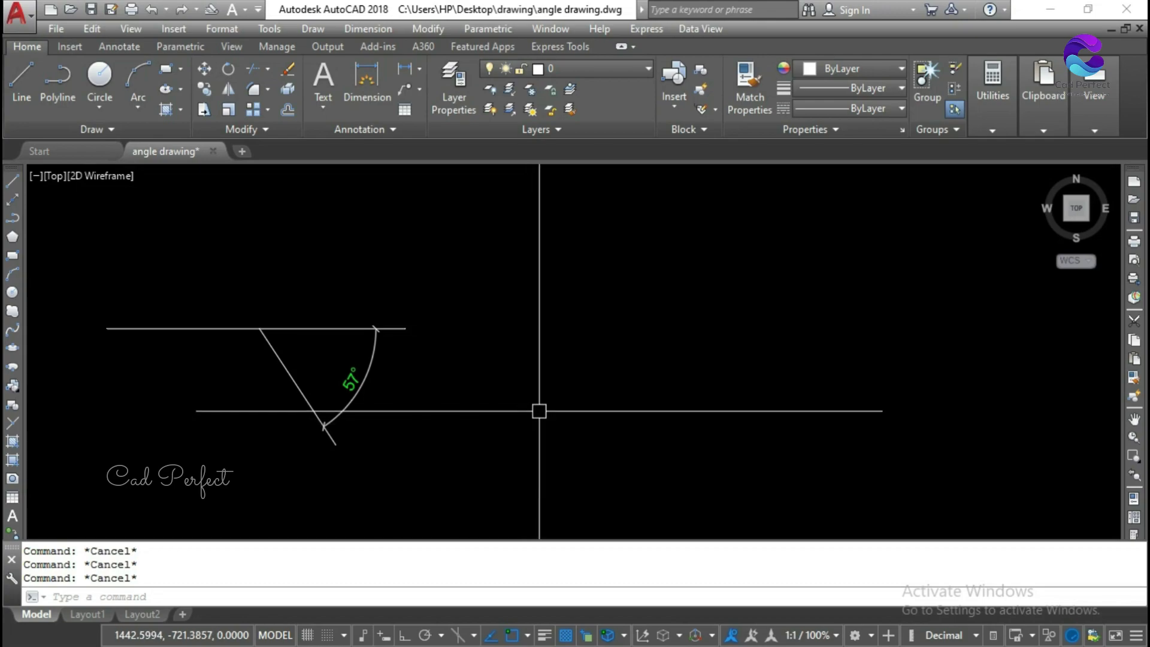
Draw a horizontal line on the right with Ortho turned on
{"action": "type", "text": "l"}
{"action": "key", "text": "Return"}
{"action": "left_click", "coordinate": [542, 345]}
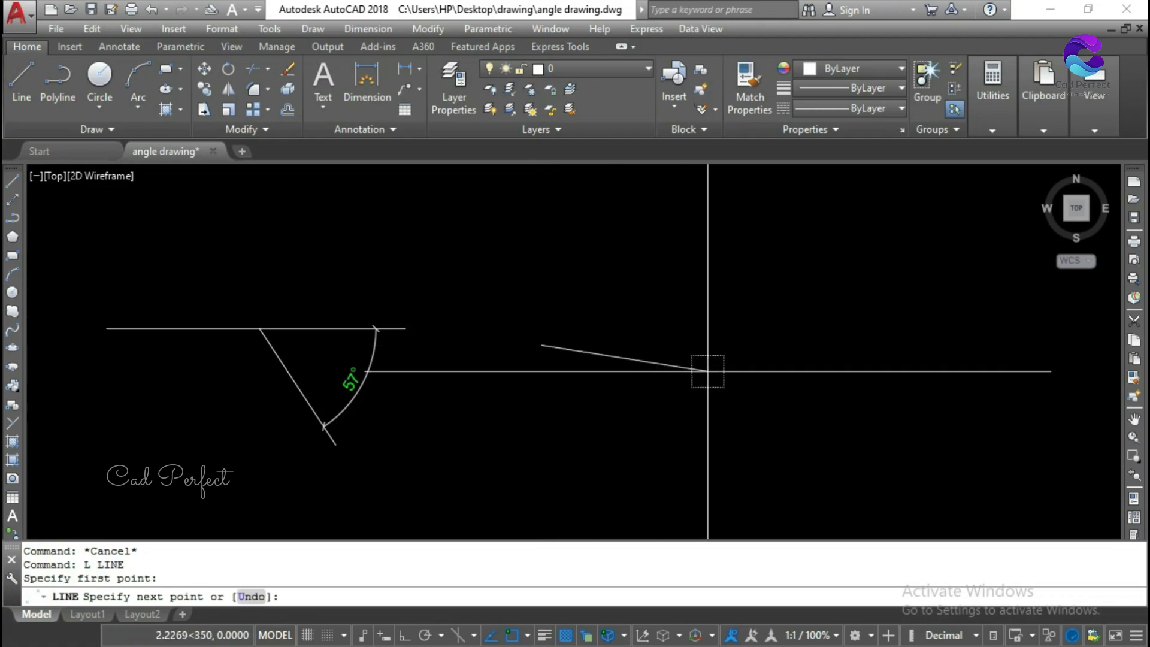
{"action": "key", "text": "F8"}
{"action": "left_click", "coordinate": [967, 335]}
{"action": "key", "text": "Escape"}
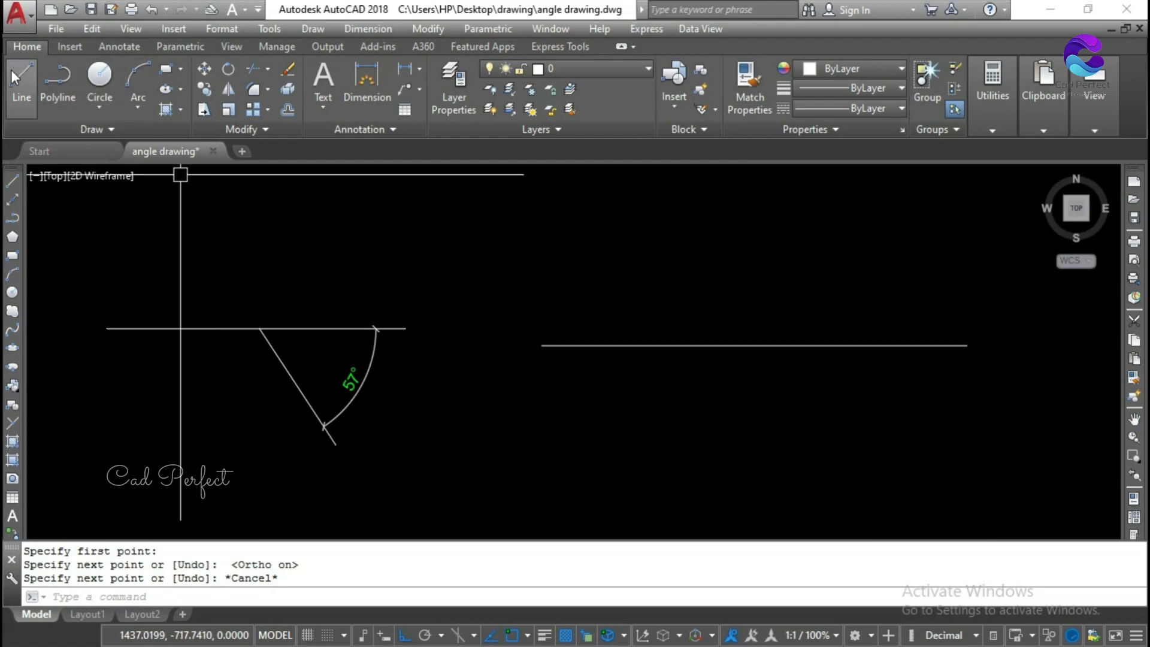
{"action": "key", "text": "Return"}
{"action": "right_click", "coordinate": [623, 288], "text": "shift"}
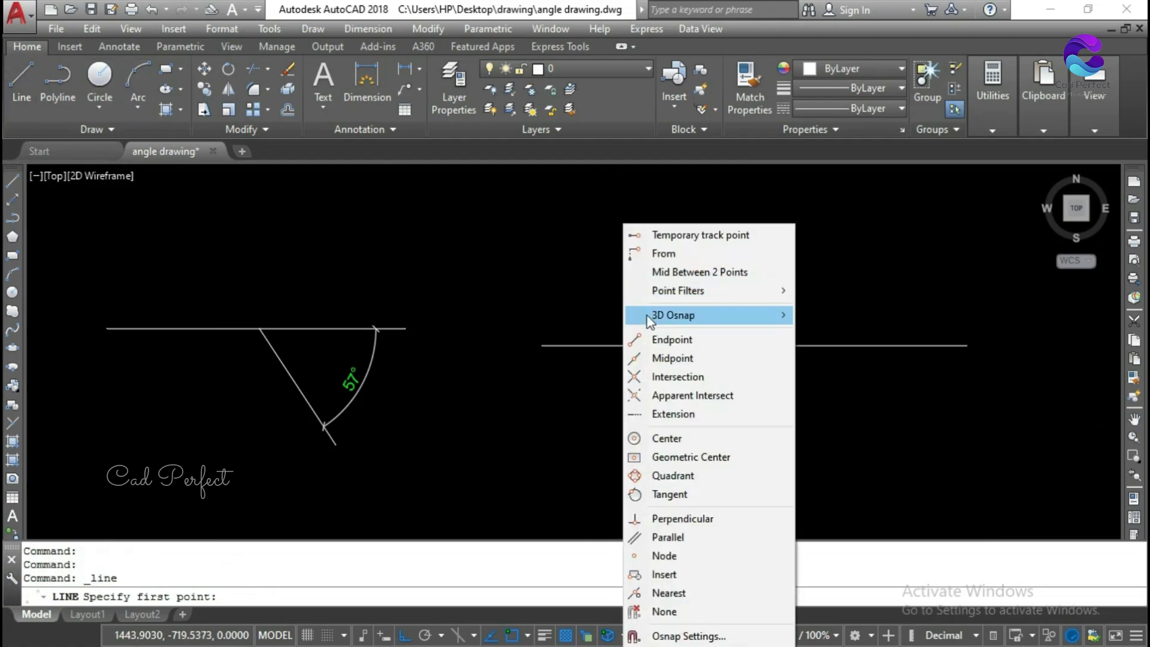
{"action": "left_click", "coordinate": [666, 593]}
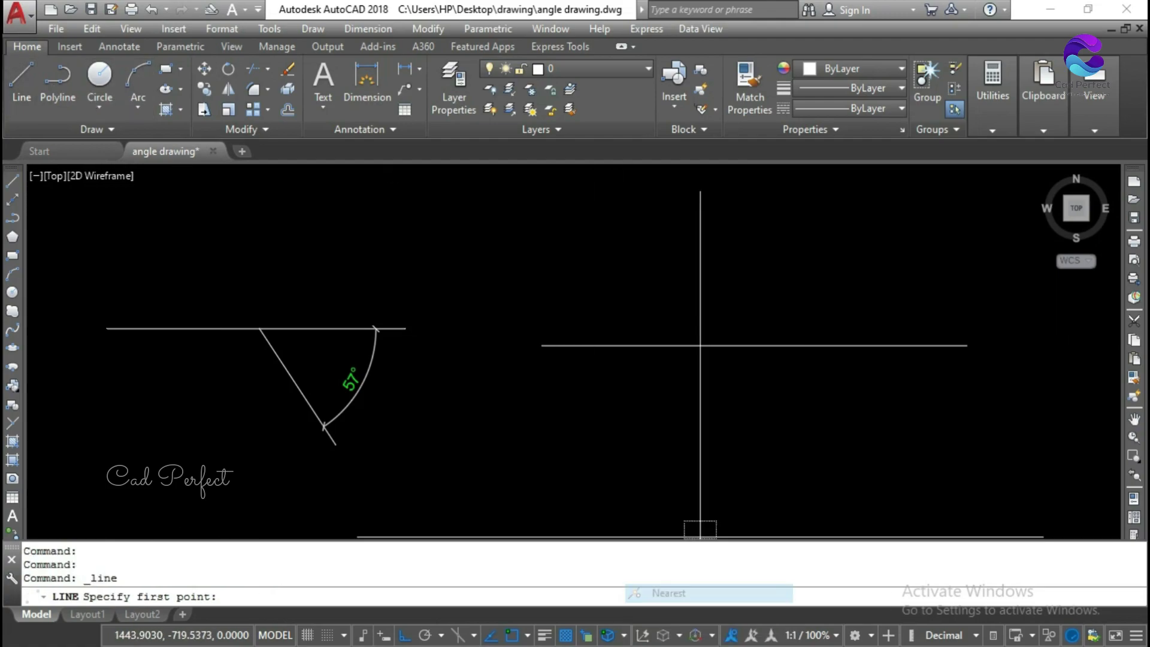
{"action": "key", "text": "F8"}
{"action": "left_click", "coordinate": [774, 346]}
{"action": "type", "text": "@10<57"}
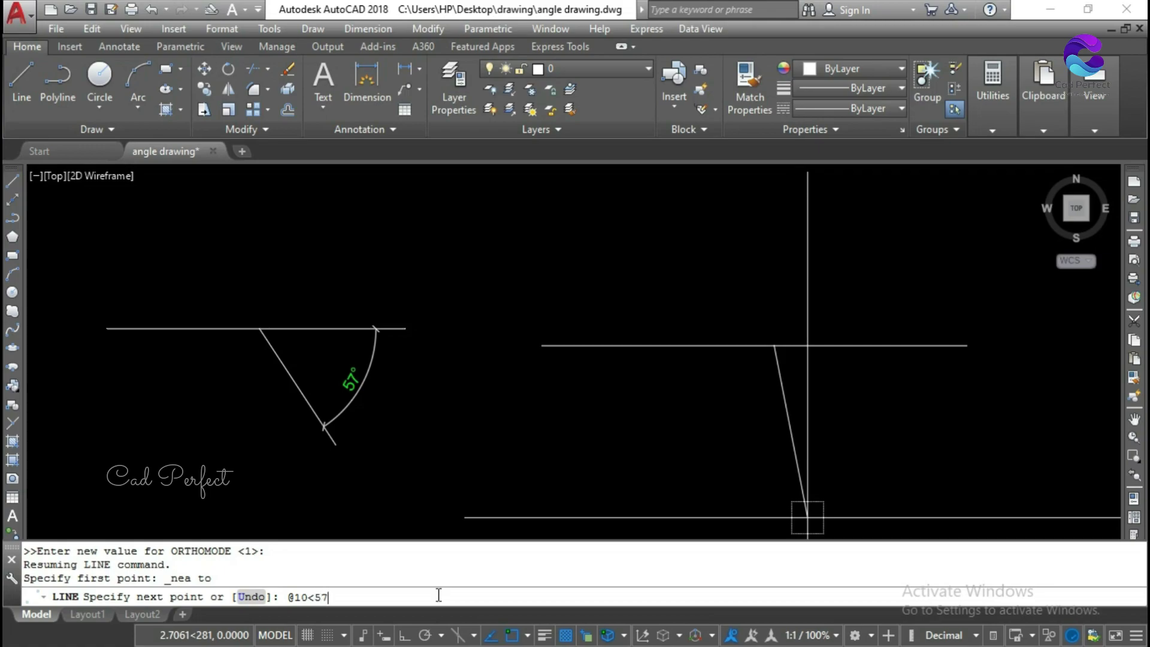
{"action": "key", "text": "Return"}
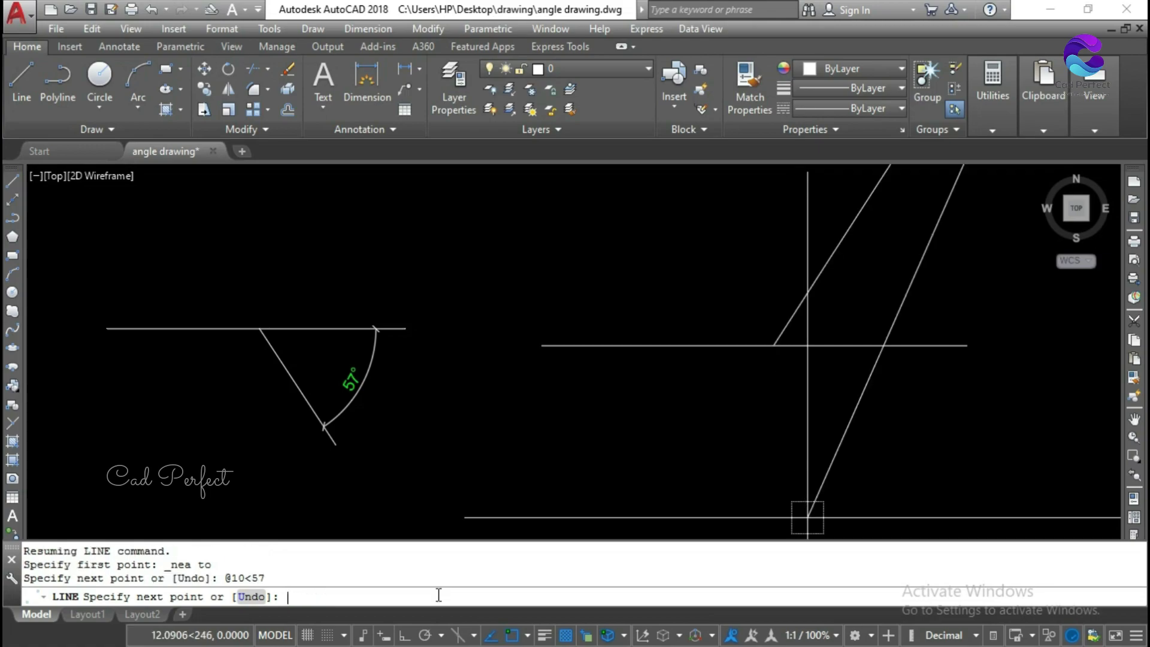
{"action": "key", "text": "Escape"}
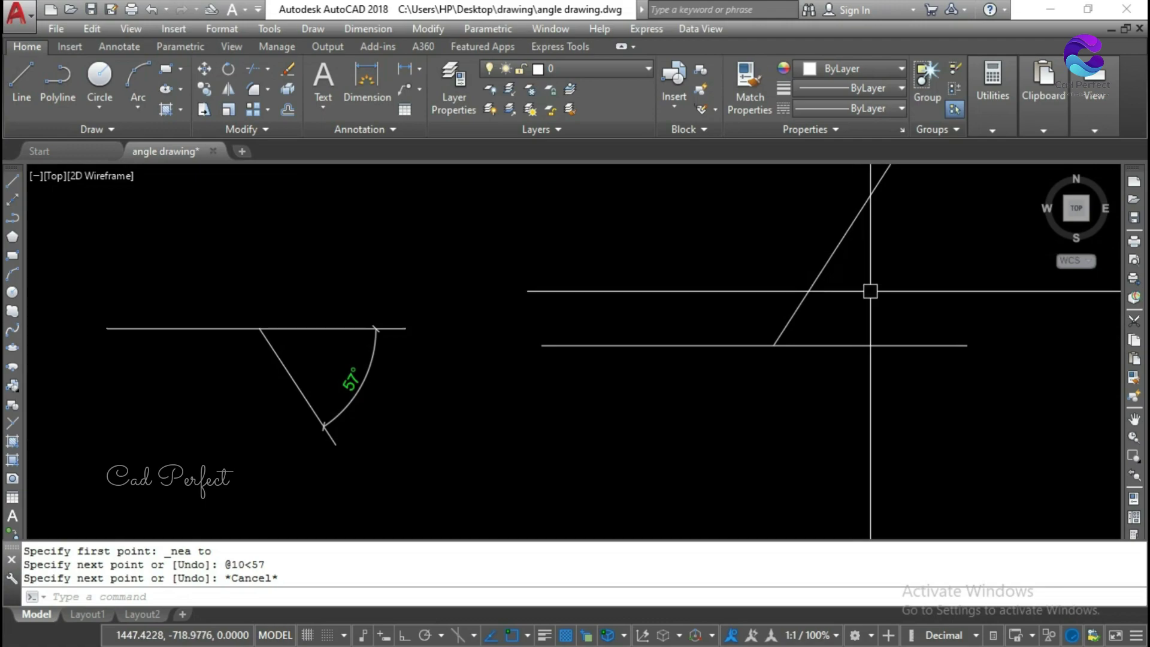
Add an angular dimension reading 57° between the inclined line and the right-hand horizontal line
{"action": "left_click", "coordinate": [368, 28]}
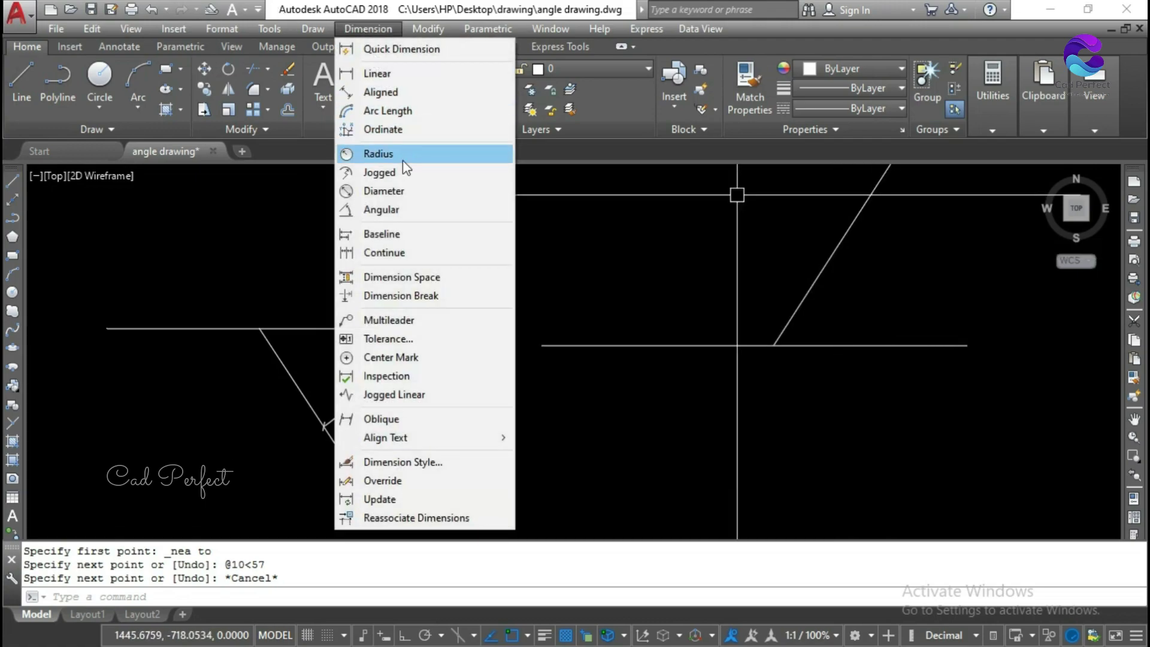
{"action": "left_click", "coordinate": [381, 209]}
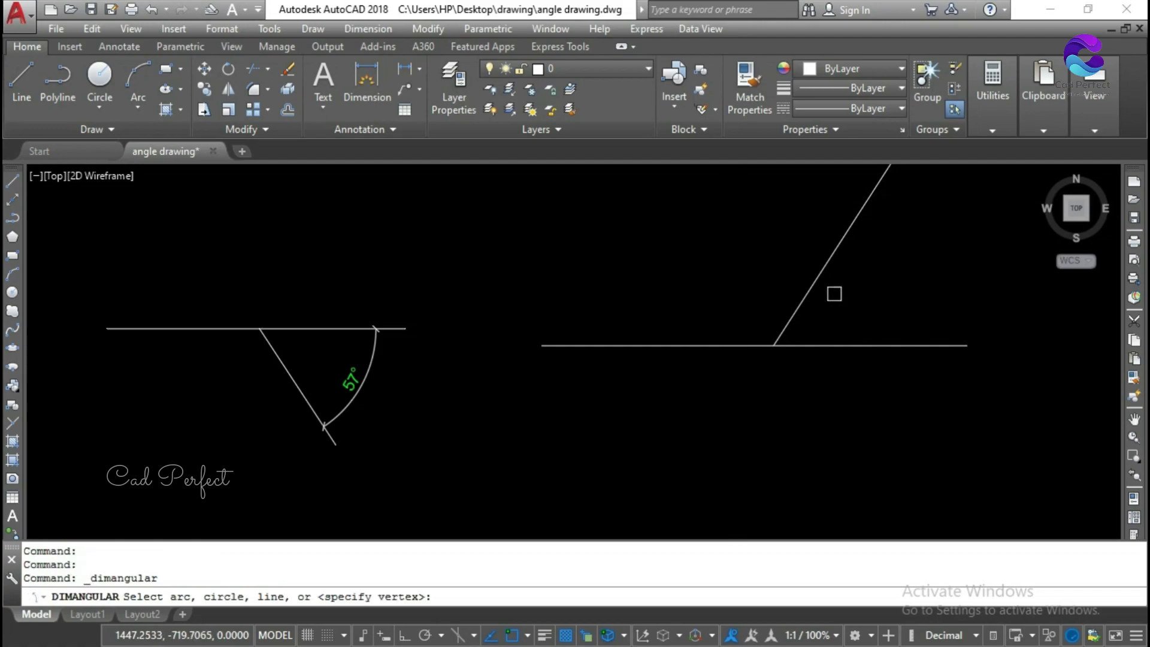
{"action": "left_click", "coordinate": [831, 258]}
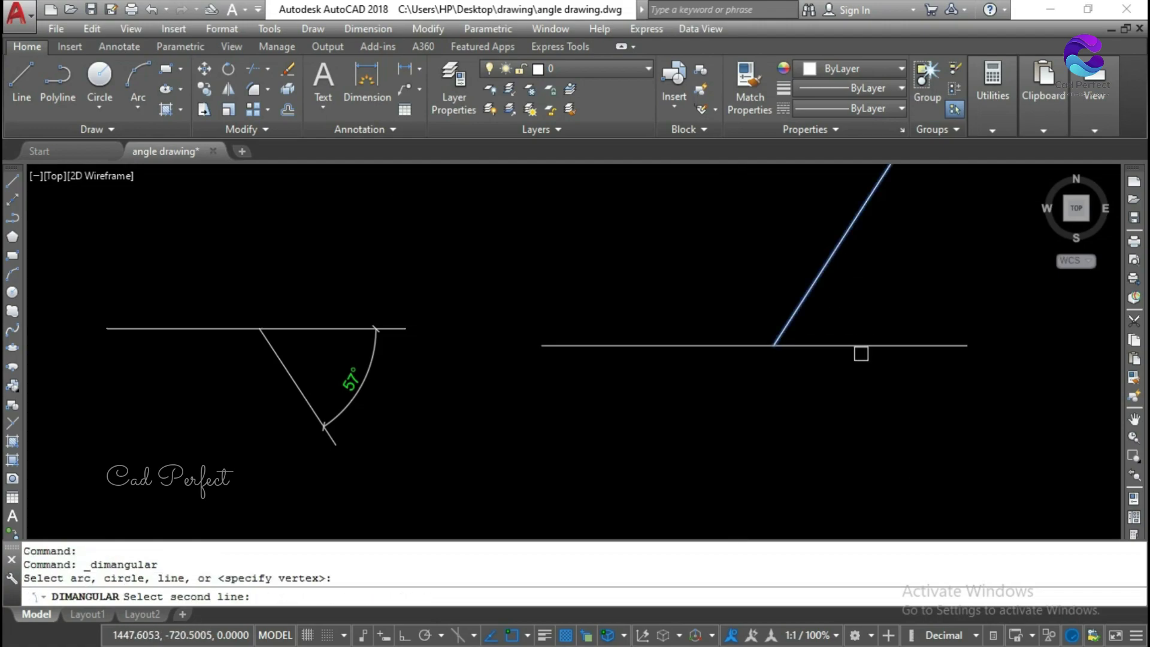
{"action": "left_click", "coordinate": [862, 345]}
{"action": "left_click", "coordinate": [886, 316]}
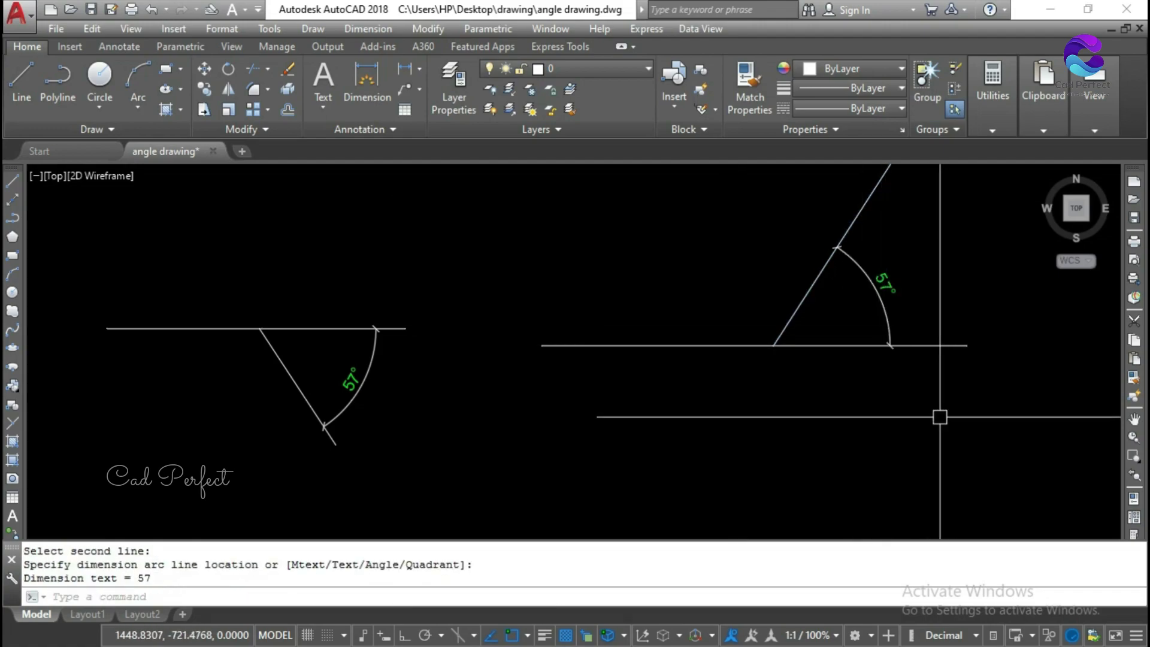
{"action": "key", "text": "Escape"}
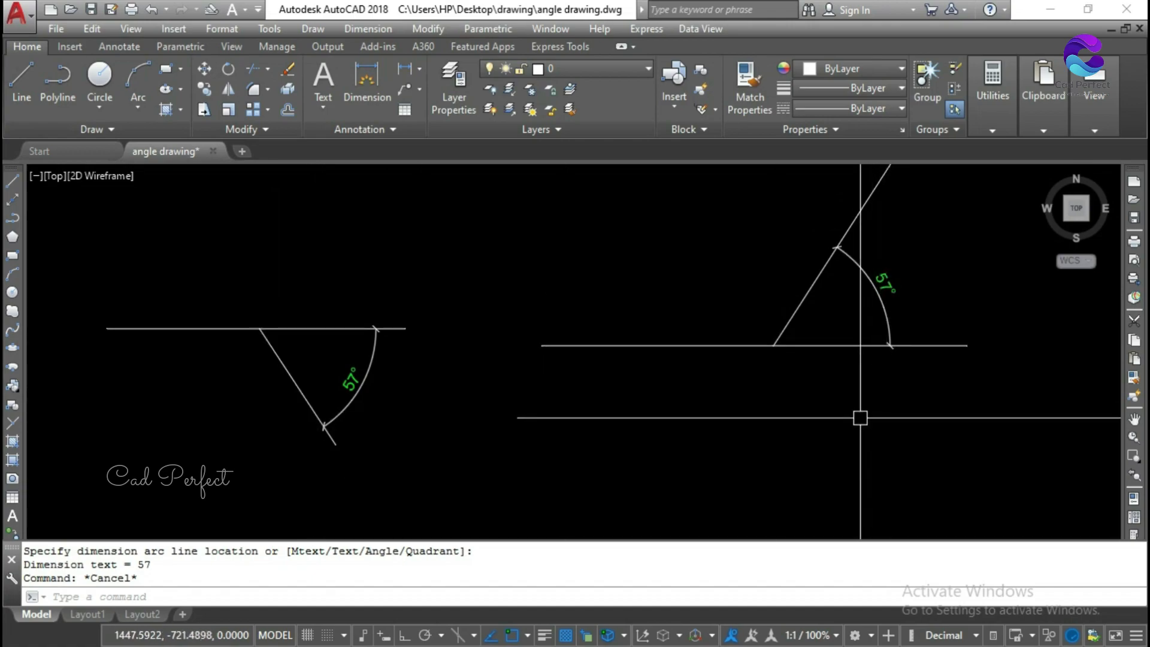
Mirror the 57° line and its dimension below the horizontal line, deleting the originals
{"action": "key", "text": "Escape"}
{"action": "type", "text": "mi"}
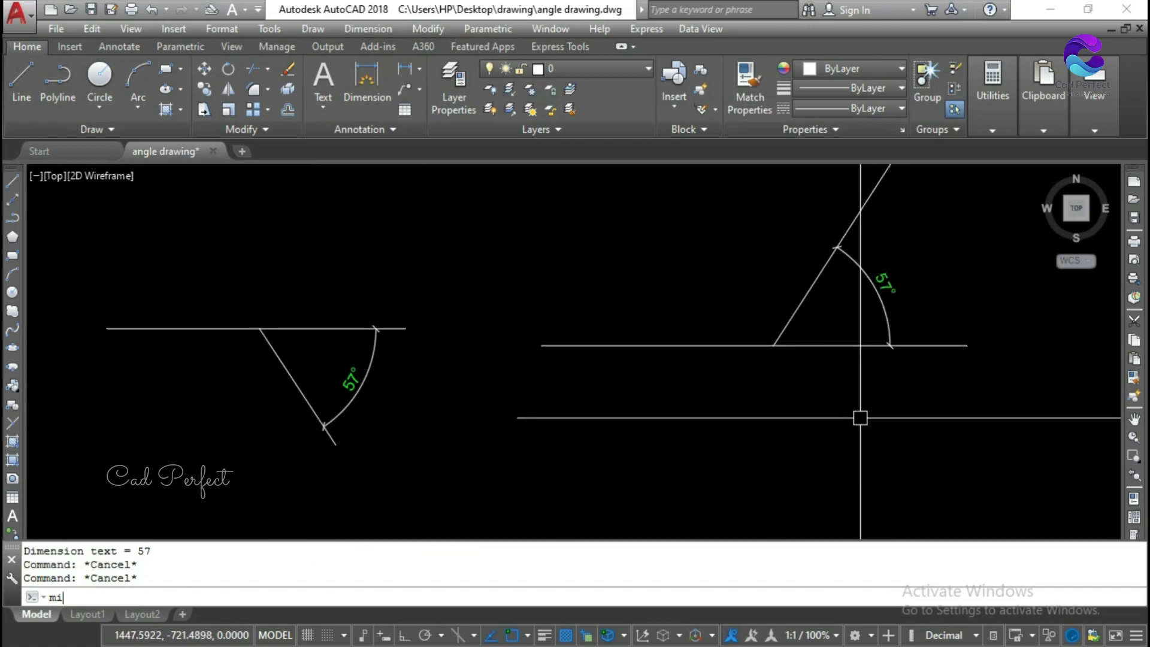
{"action": "key", "text": "Return"}
{"action": "left_click", "coordinate": [929, 297]}
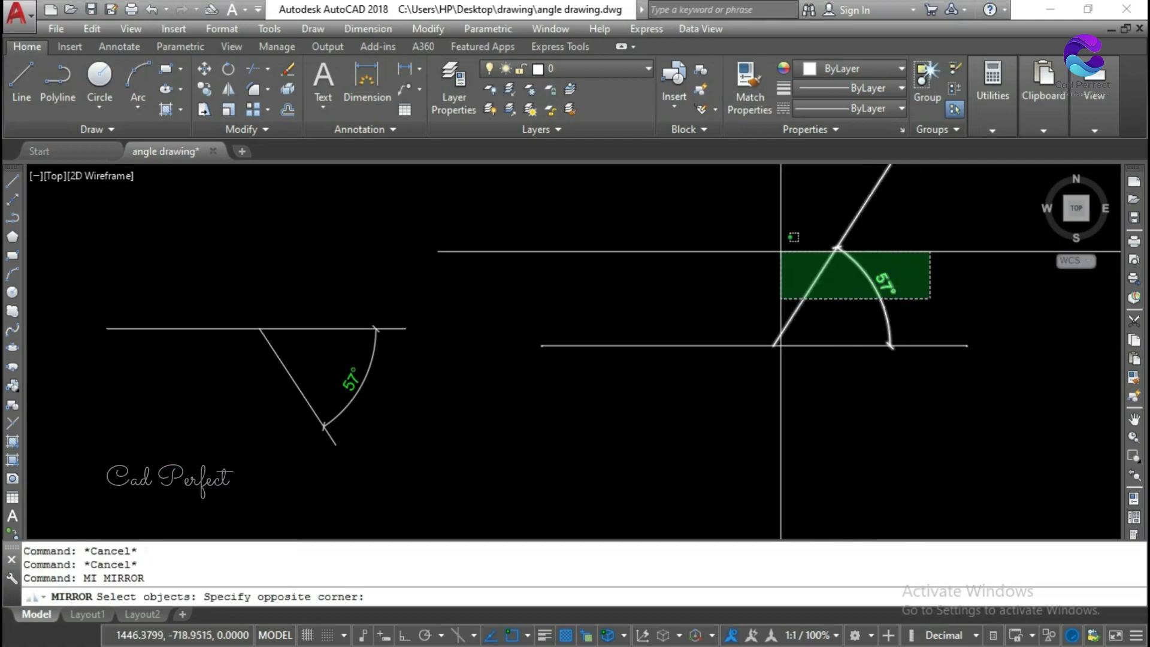
{"action": "left_click", "coordinate": [783, 249]}
{"action": "key", "text": "Return"}
{"action": "left_click", "coordinate": [967, 346]}
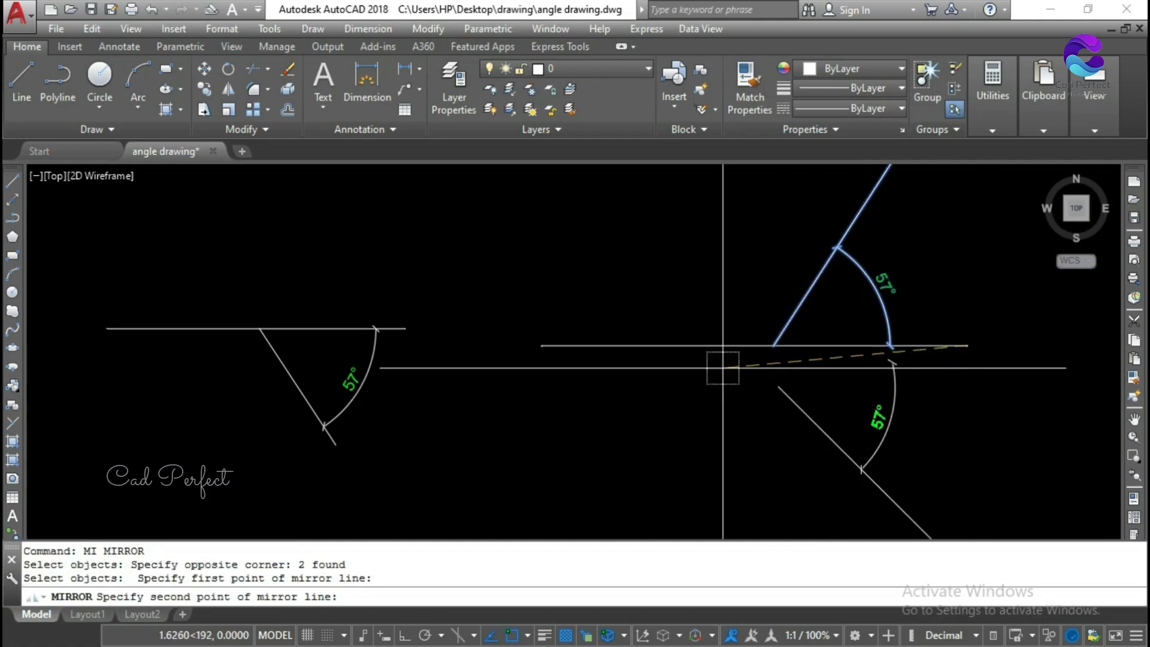
{"action": "left_click", "coordinate": [542, 345]}
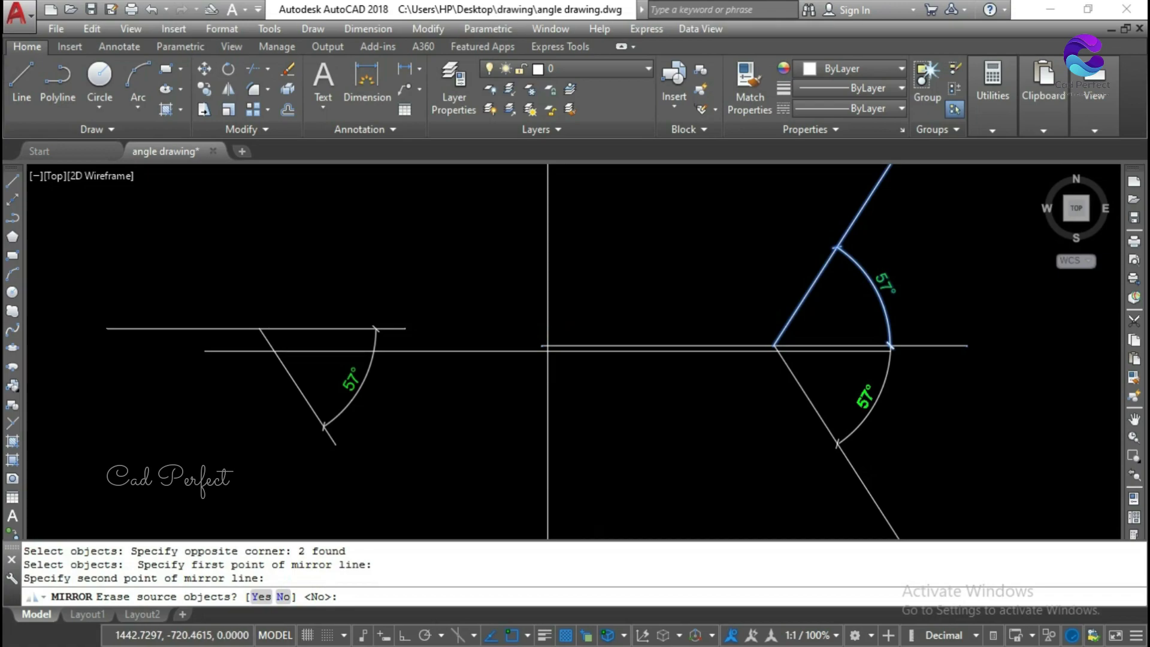
{"action": "type", "text": "y"}
{"action": "key", "text": "Return"}
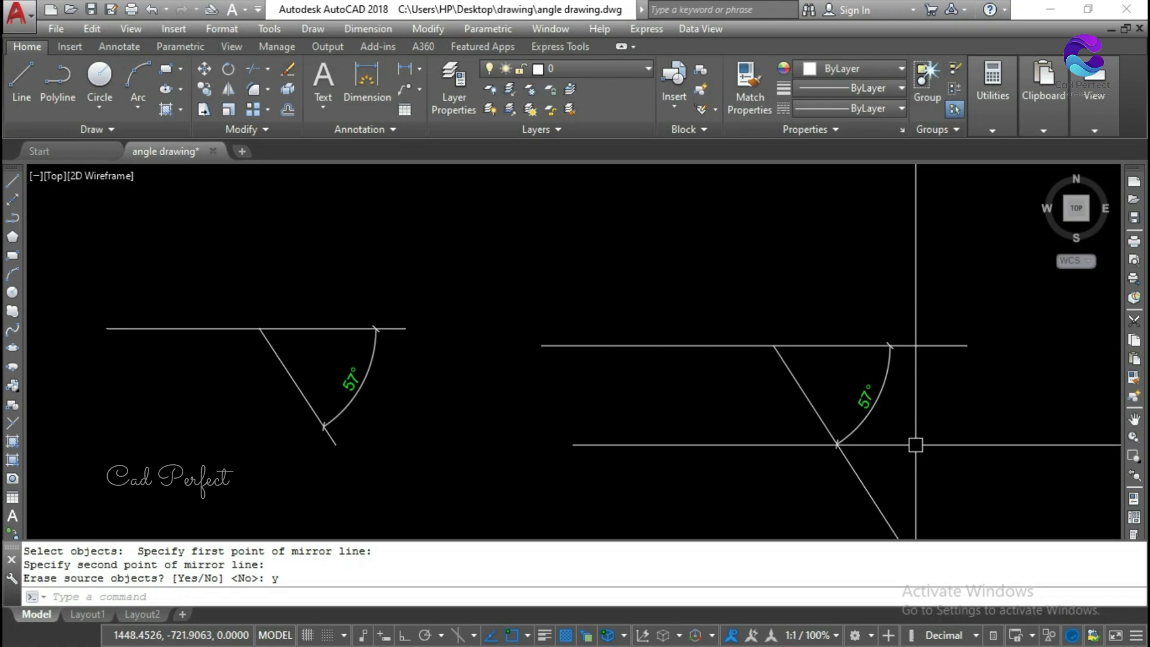
Erase the mirrored line and its dimension, leaving only the horizontal line
{"action": "key", "text": "Escape"}
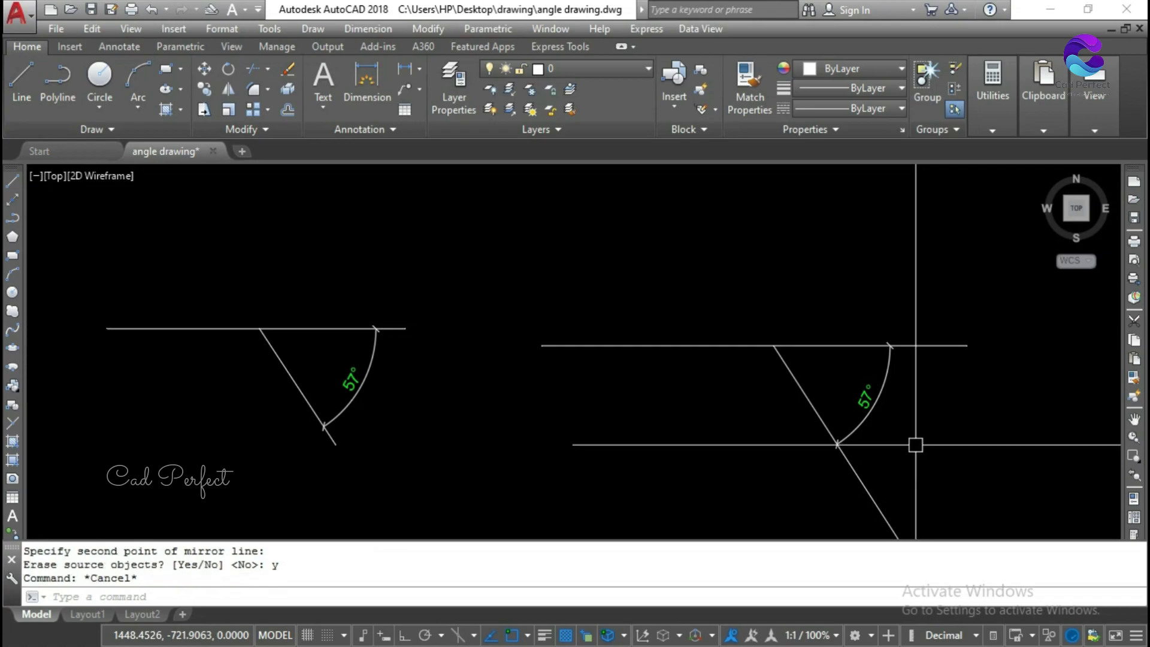
{"action": "type", "text": "e"}
{"action": "key", "text": "Return"}
{"action": "left_click", "coordinate": [918, 443]}
{"action": "left_click", "coordinate": [773, 402]}
{"action": "key", "text": "Return"}
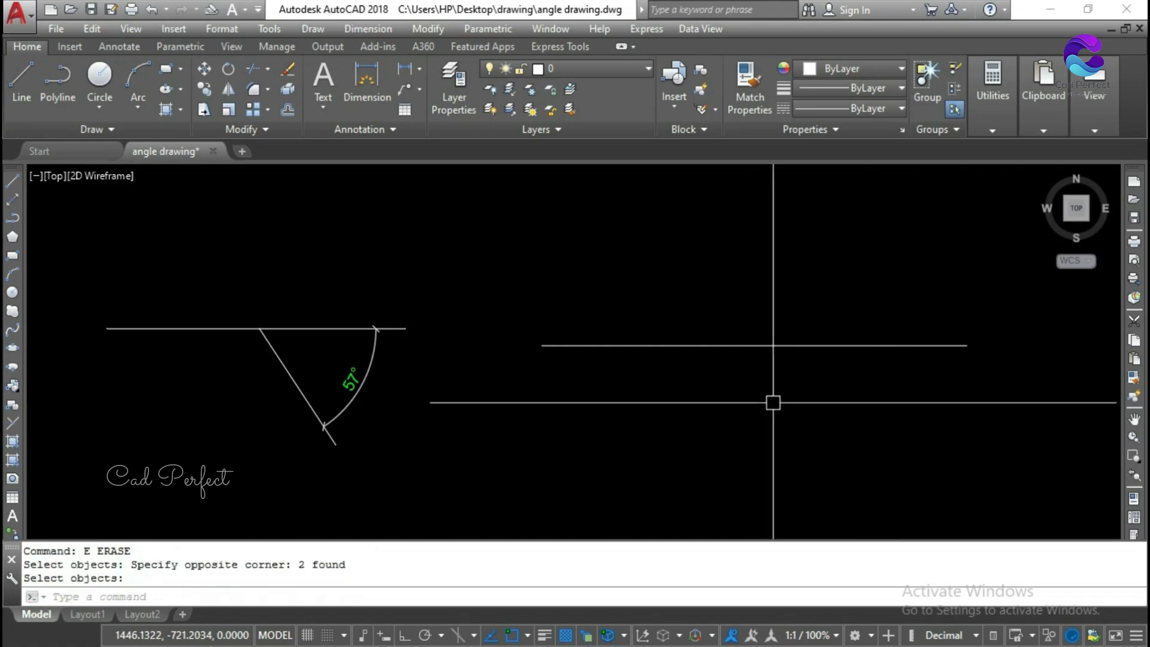
{"action": "key", "text": "Escape"}
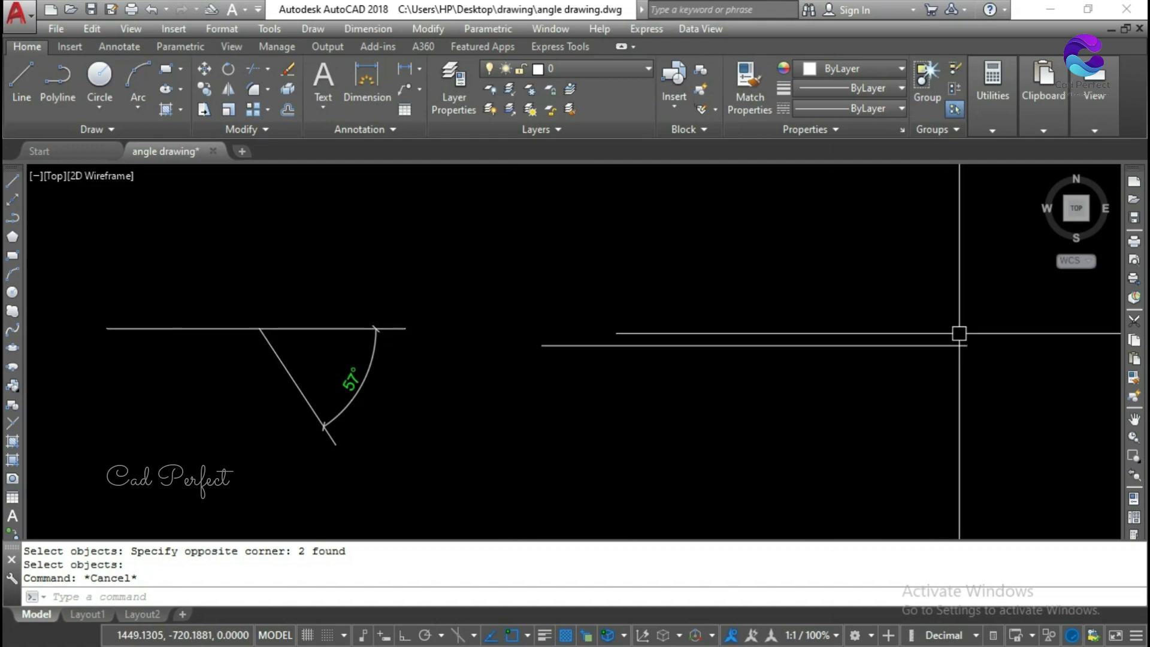
{"action": "type", "text": "l"}
Draw a vertical line with Ortho on, crossing the horizontal line top to bottom
{"action": "key", "text": "Return"}
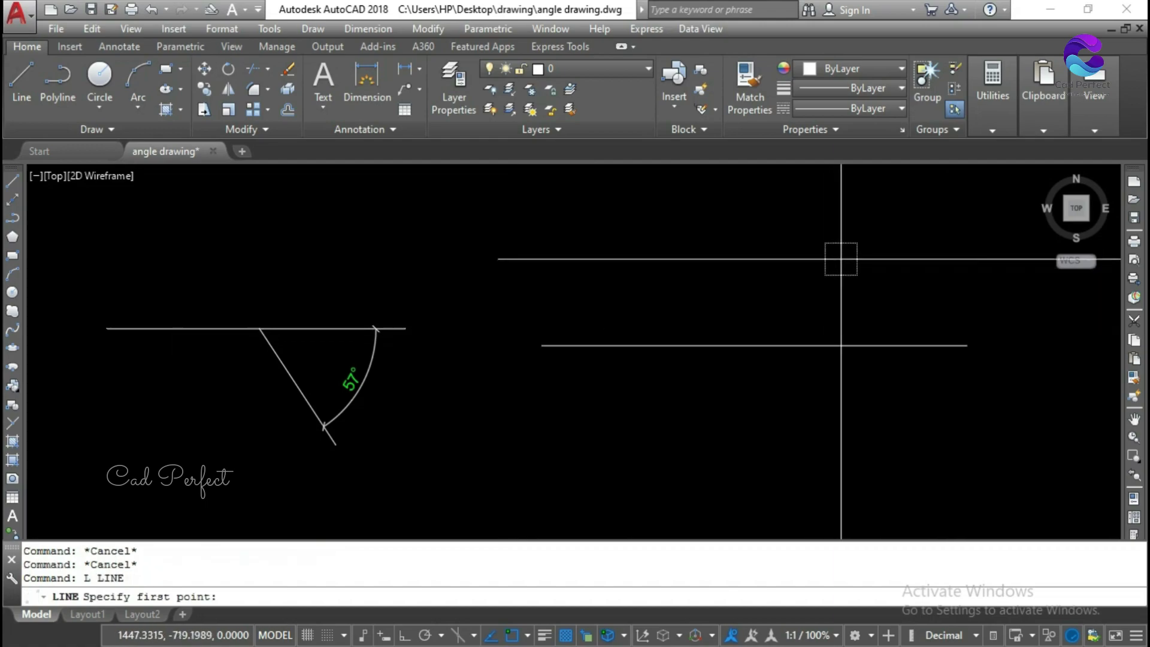
{"action": "left_click", "coordinate": [745, 202]}
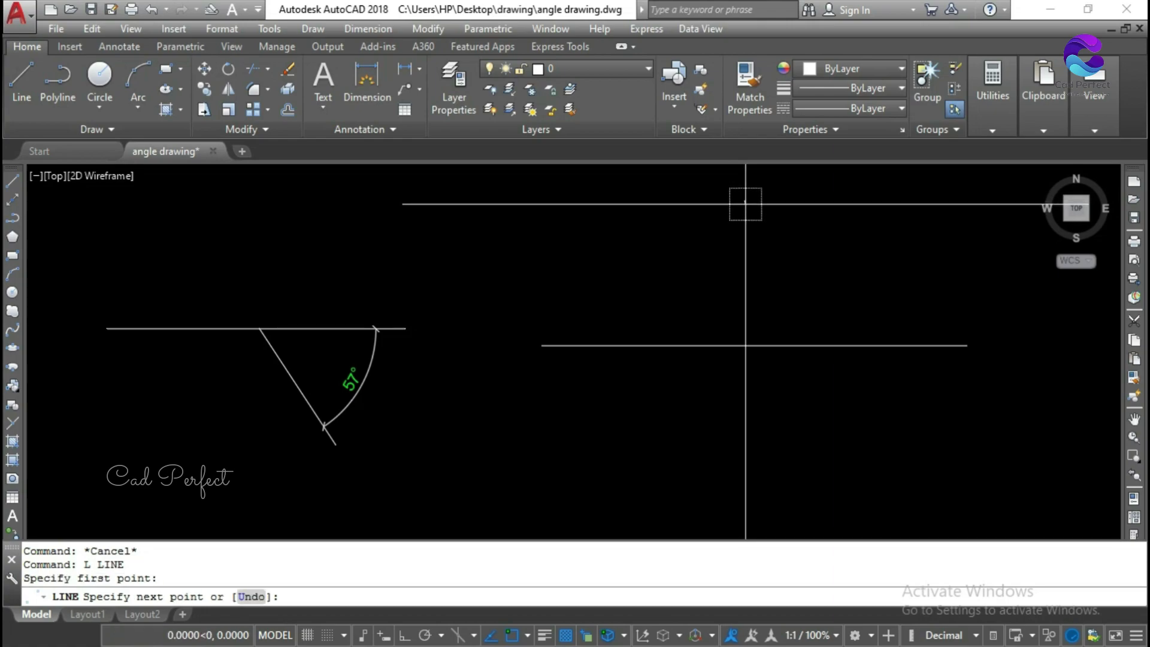
{"action": "key", "text": "F8"}
{"action": "left_click", "coordinate": [758, 498]}
{"action": "key", "text": "Escape"}
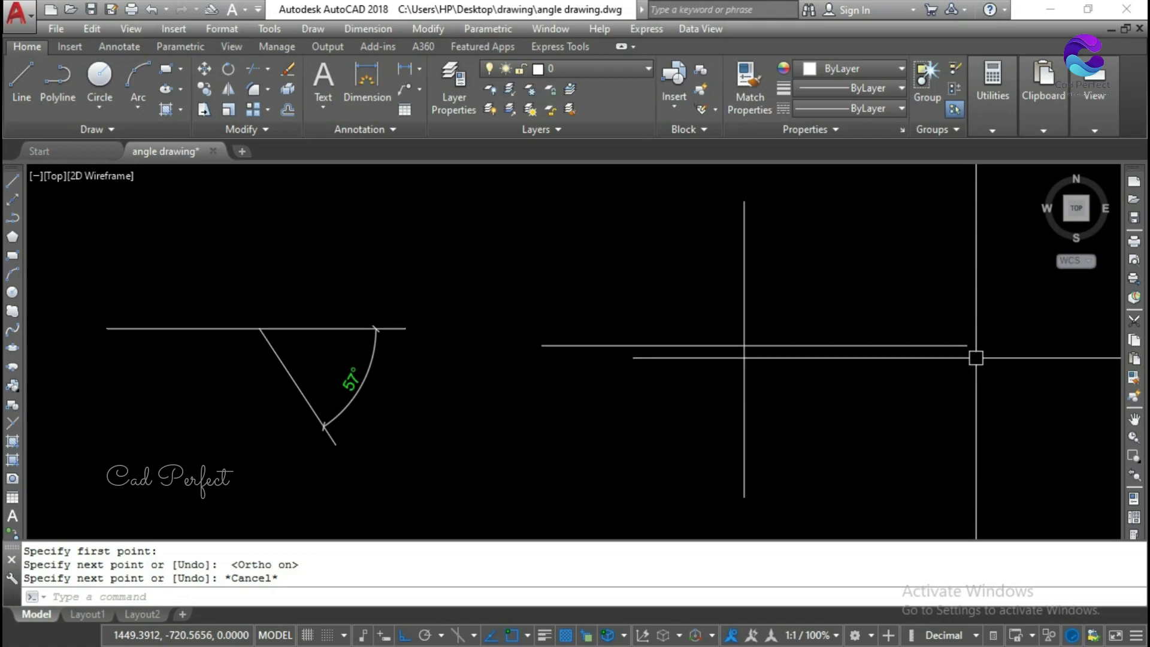
{"action": "key", "text": "Escape"}
{"action": "type", "text": "M"}
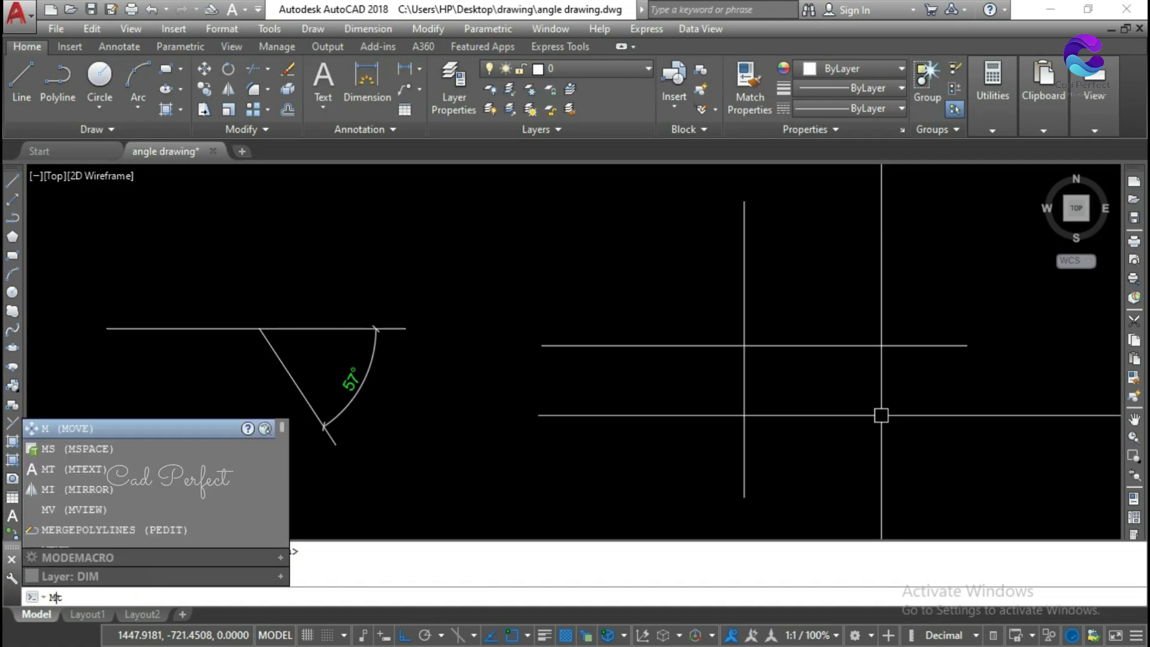
Create a '0/360' multiline text label at the right end of the horizontal axis
{"action": "type", "text": "ext"}
{"action": "key", "text": "Return"}
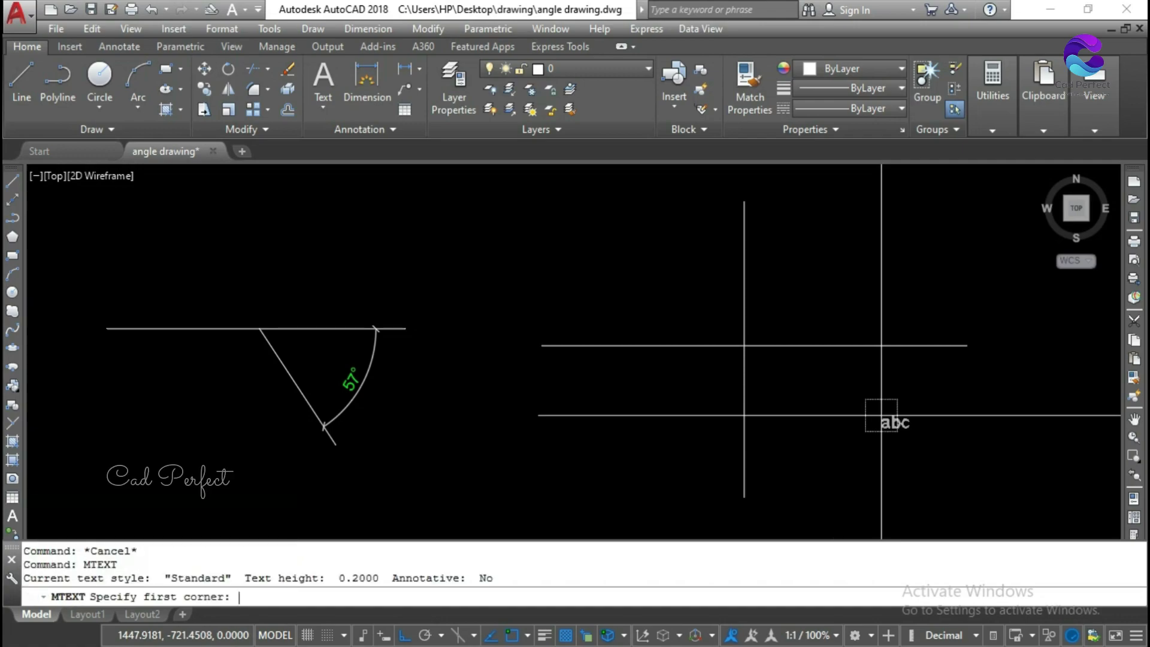
{"action": "left_click", "coordinate": [958, 367]}
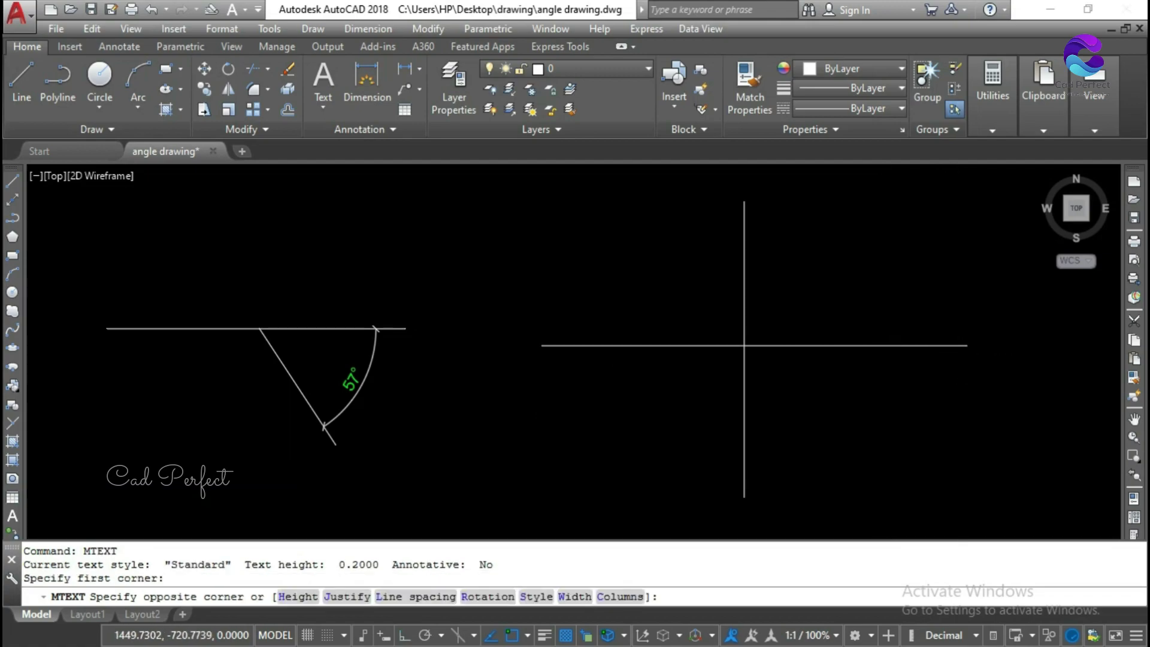
{"action": "left_click", "coordinate": [991, 384]}
{"action": "type", "text": "0/360"}
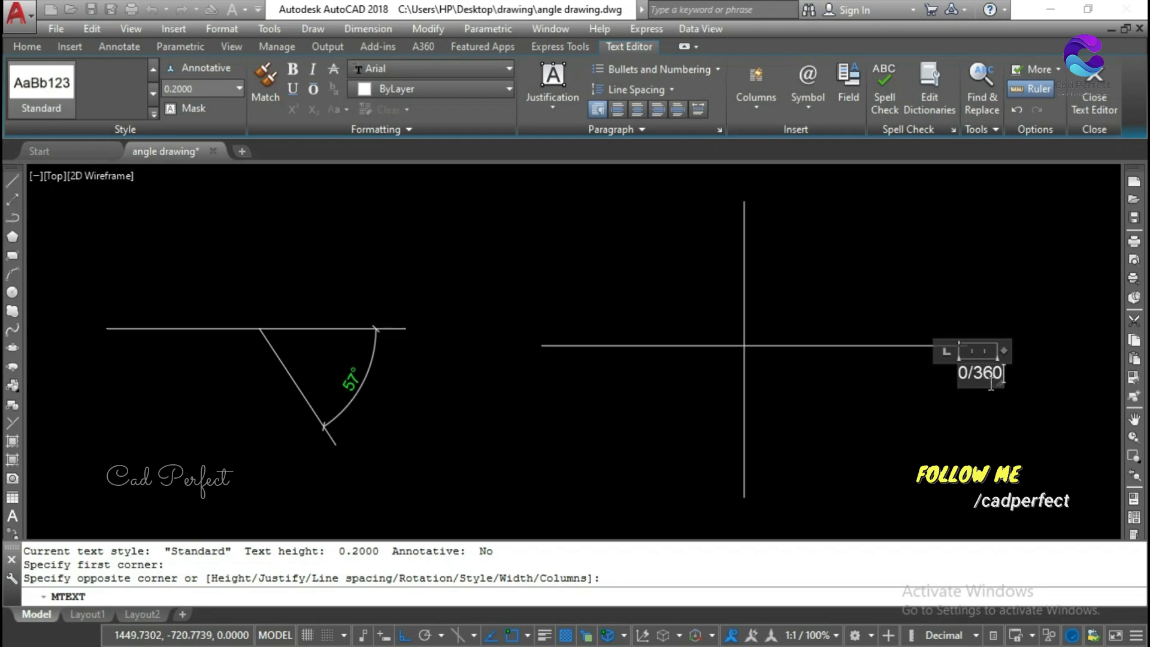
{"action": "key", "text": "Escape"}
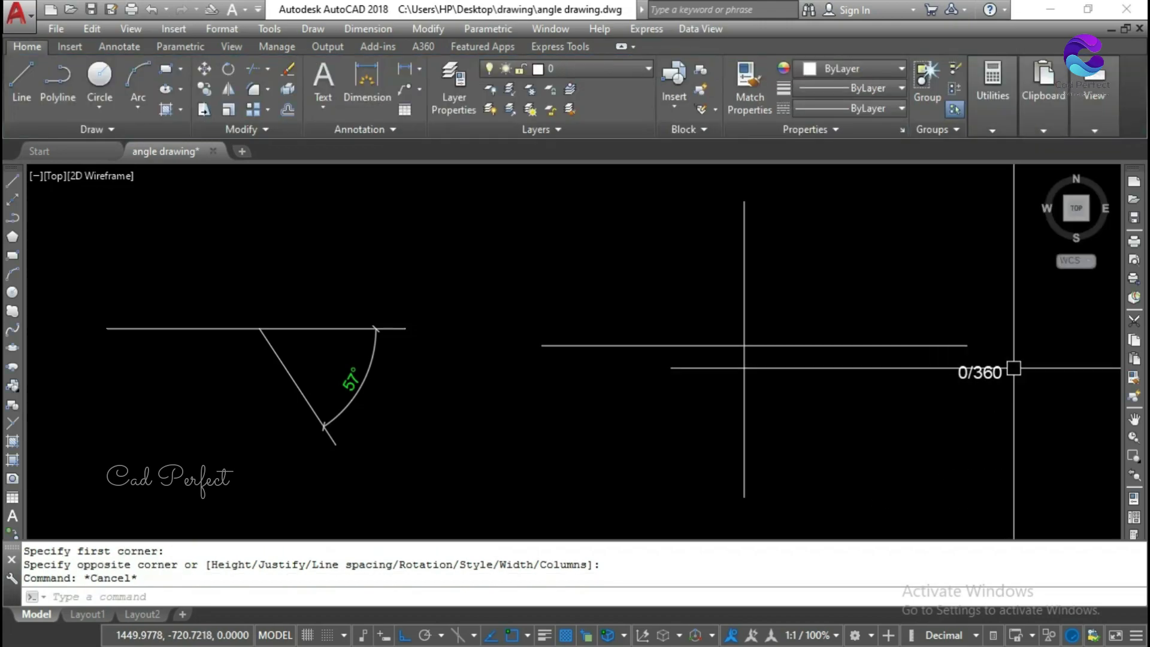
{"action": "key", "text": "Escape"}
Move the 0/360 label slightly upward
{"action": "type", "text": "m"}
{"action": "key", "text": "Return"}
{"action": "left_click", "coordinate": [982, 374]}
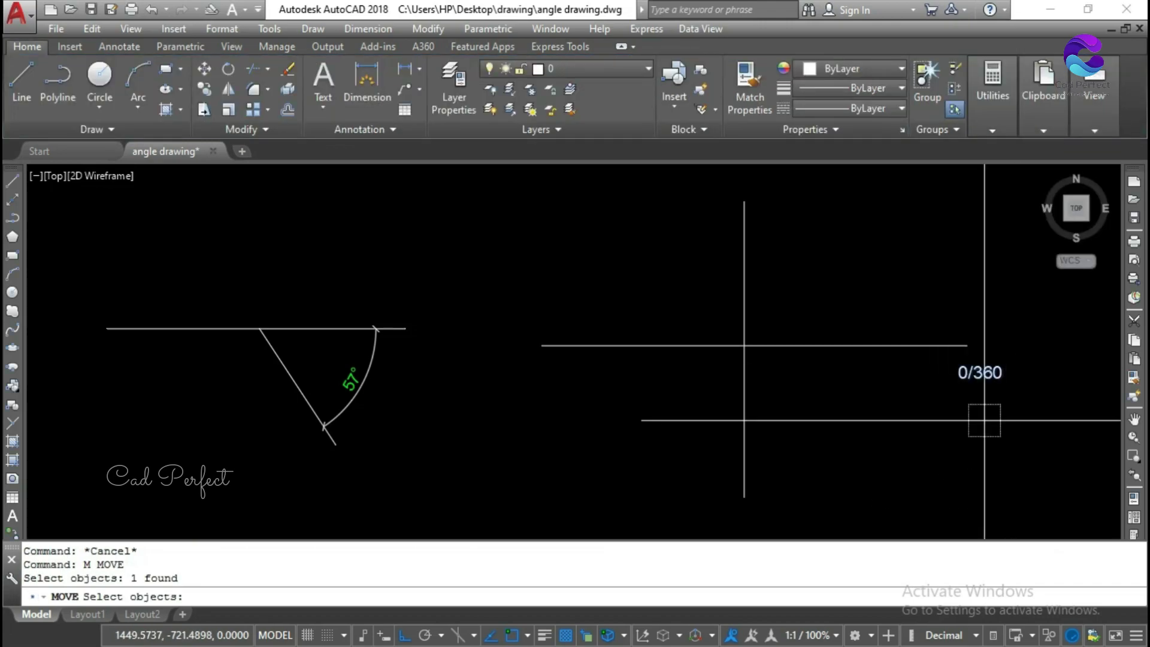
{"action": "key", "text": "Return"}
{"action": "left_click", "coordinate": [986, 418]}
{"action": "left_click", "coordinate": [986, 412]}
{"action": "key", "text": "Escape"}
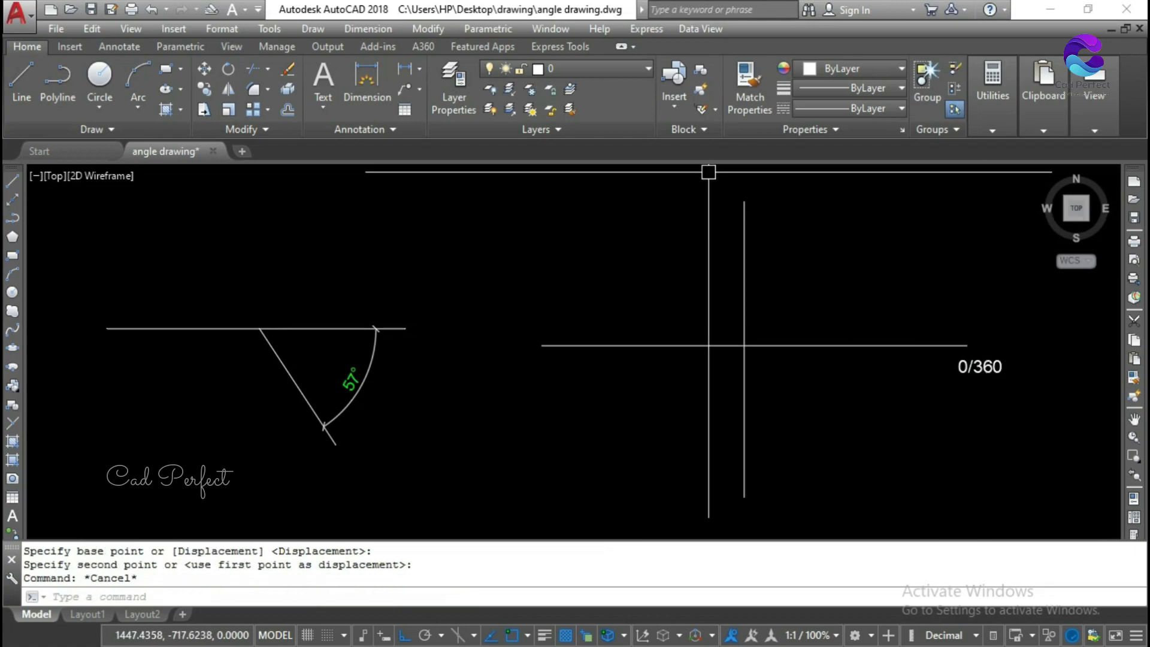
{"action": "key", "text": "Escape"}
{"action": "key", "text": "Escape"}
{"action": "type", "text": "c"}
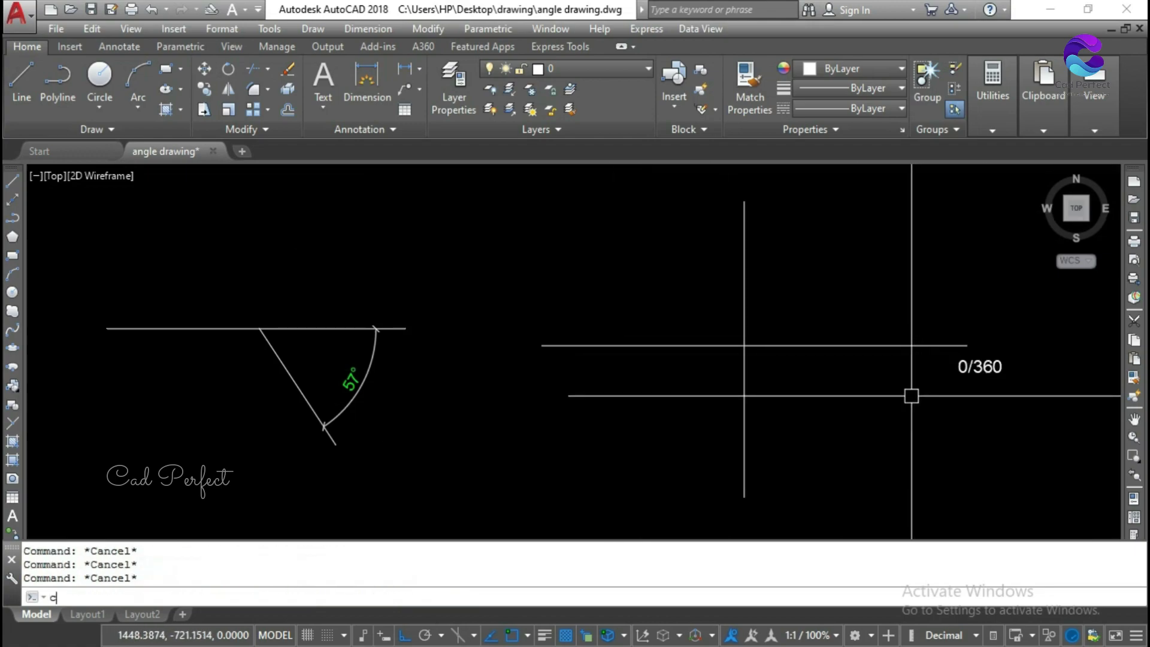
Copy the 0/360 label to the top of the vertical axis
{"action": "type", "text": "o"}
{"action": "key", "text": "Return"}
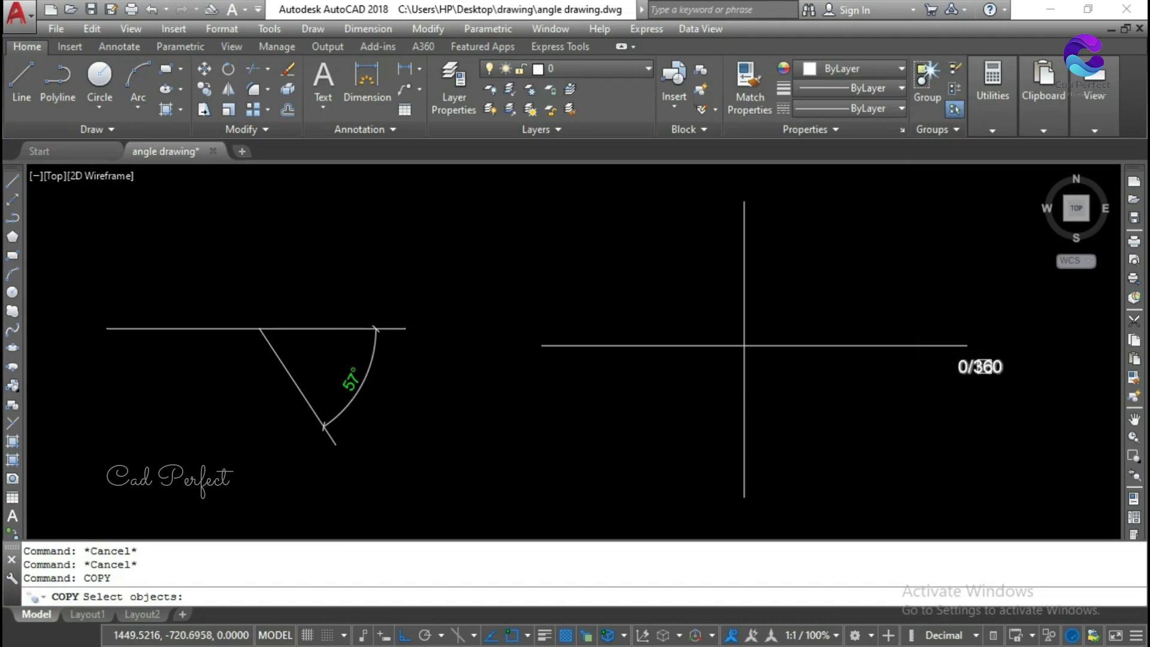
{"action": "left_click", "coordinate": [980, 367]}
{"action": "key", "text": "Return"}
{"action": "left_click", "coordinate": [967, 346]}
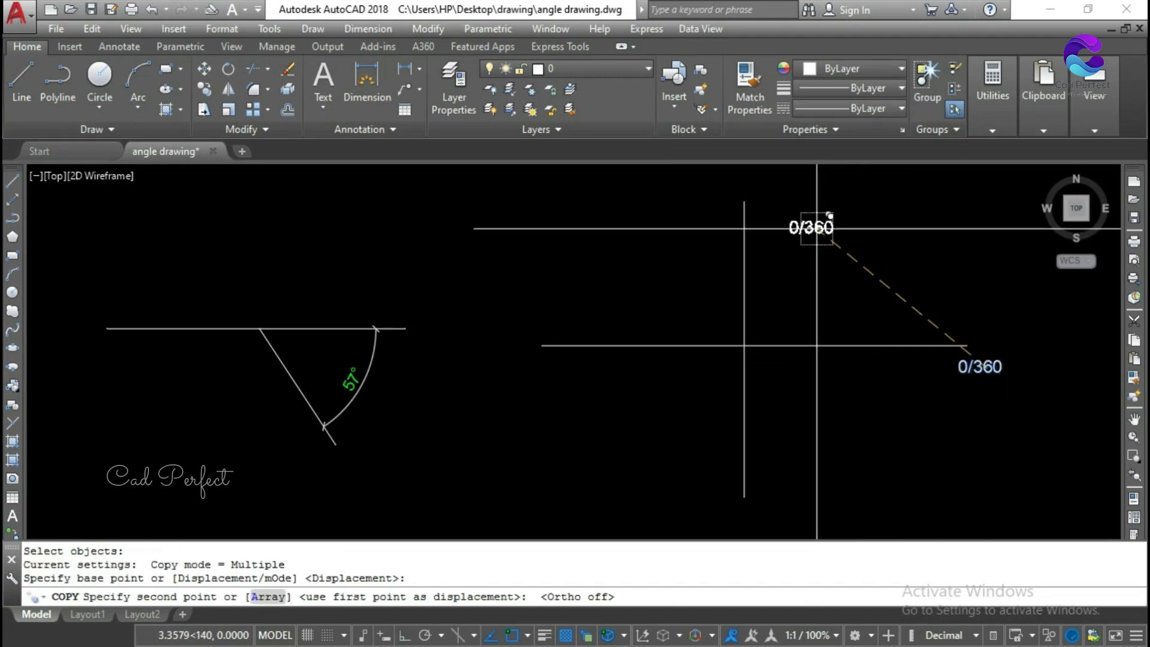
{"action": "left_click", "coordinate": [783, 209]}
{"action": "key", "text": "Escape"}
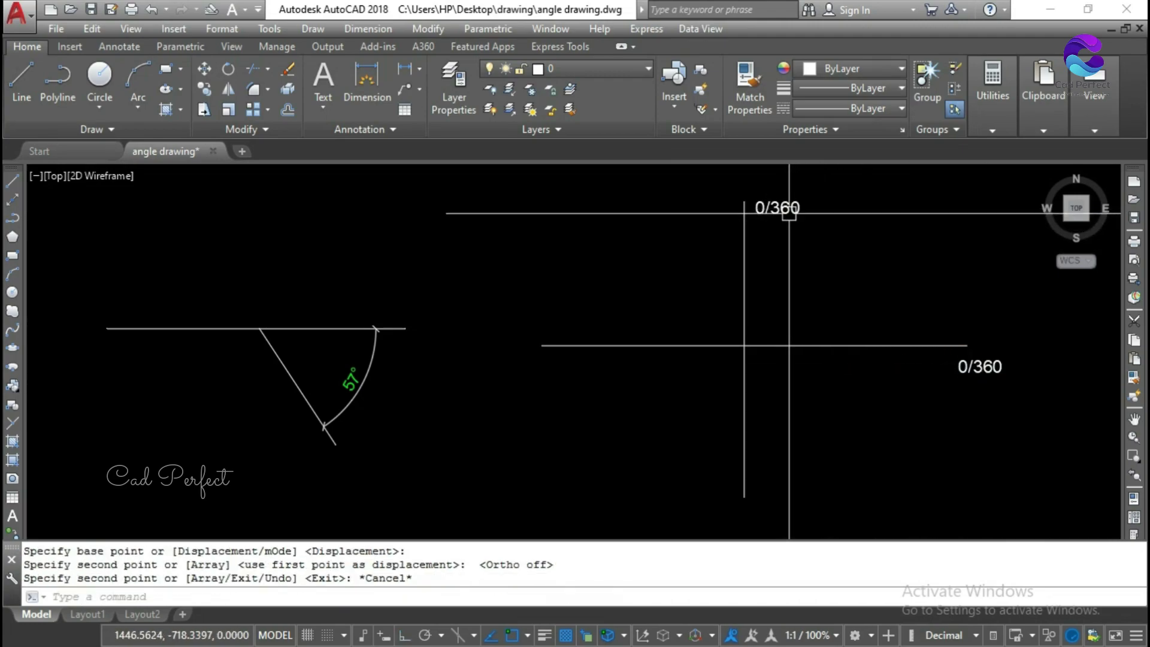
{"action": "left_click", "coordinate": [789, 211]}
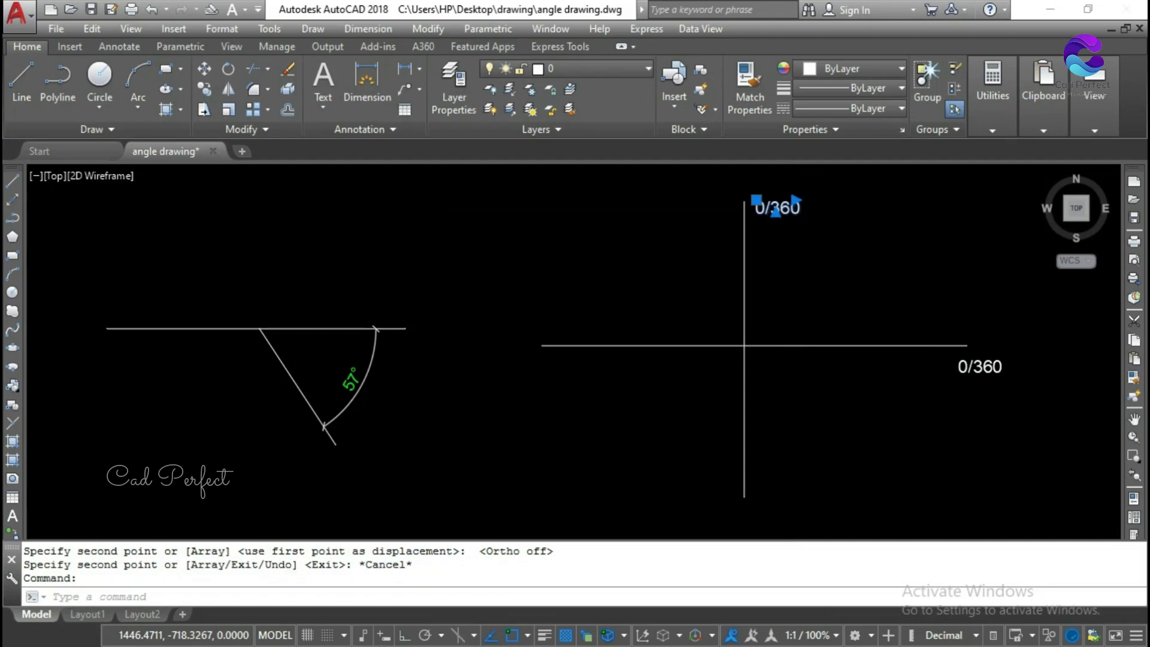
Change the top label's text to 90
{"action": "double_click", "coordinate": [795, 211]}
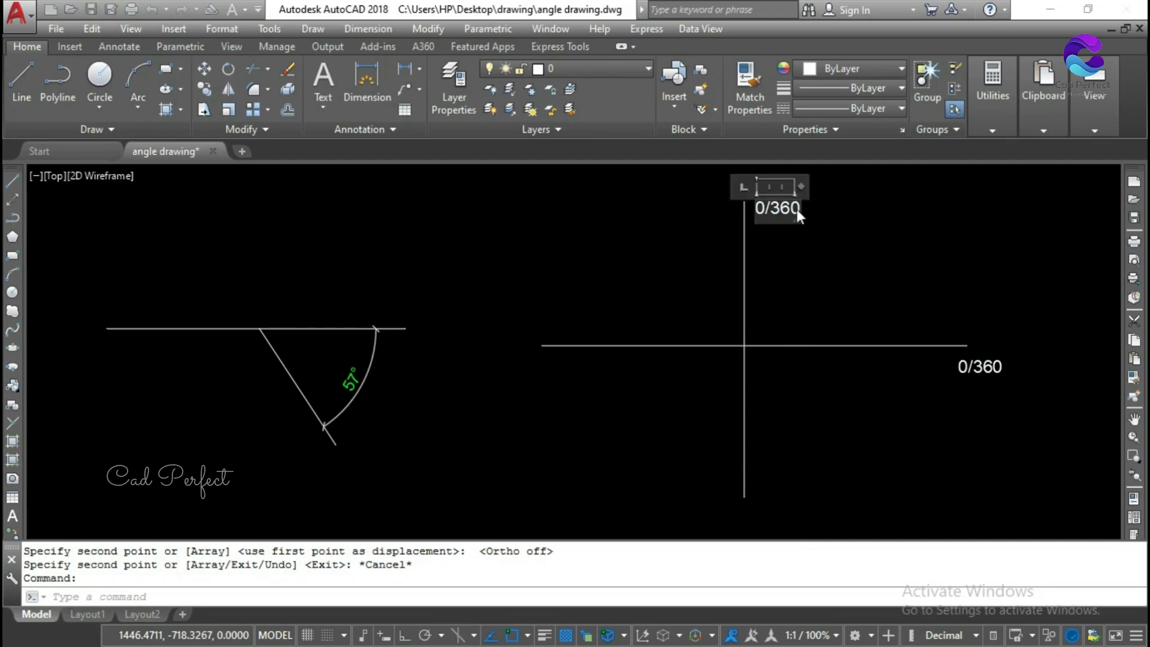
{"action": "key", "text": "BackSpace"}
{"action": "type", "text": "90"}
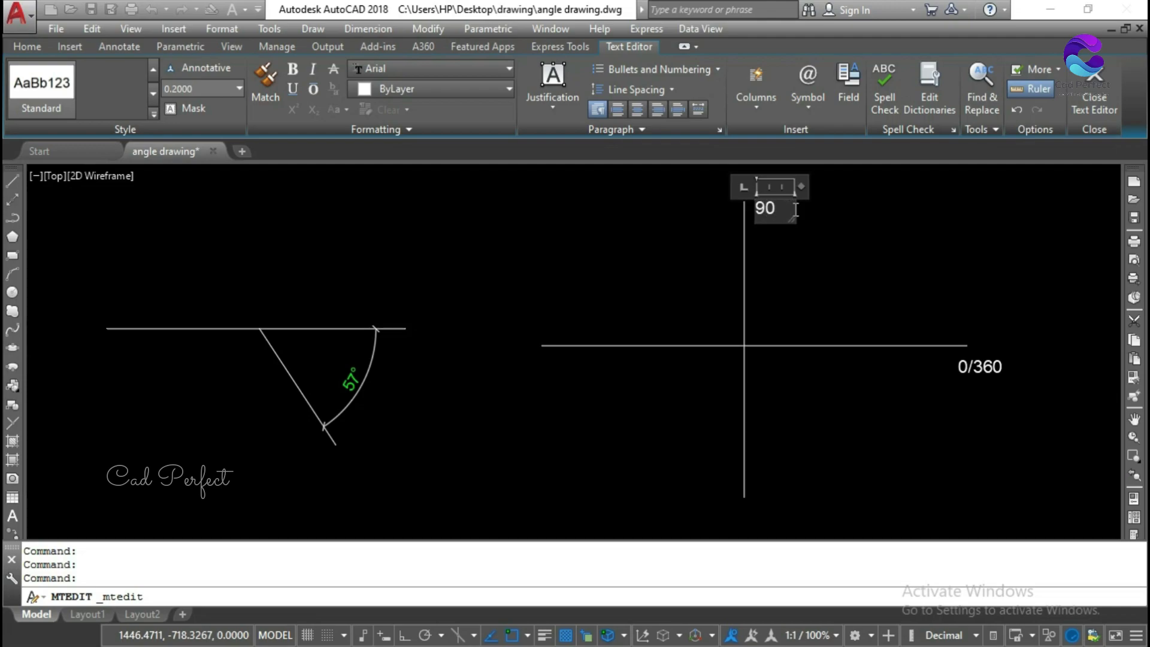
{"action": "left_click", "coordinate": [828, 281]}
{"action": "key", "text": "Escape"}
{"action": "type", "text": "cop"}
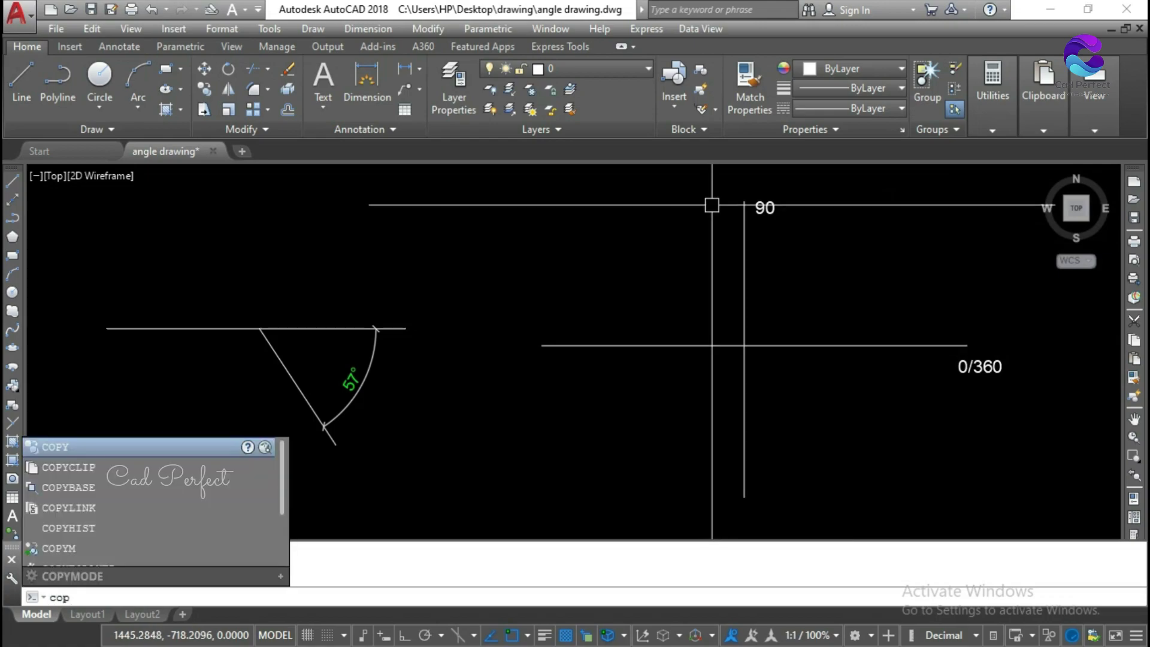
Copy the 90 label to the left end of the horizontal axis and change it to 180
{"action": "key", "text": "Return"}
{"action": "left_click", "coordinate": [780, 208]}
{"action": "key", "text": "Return"}
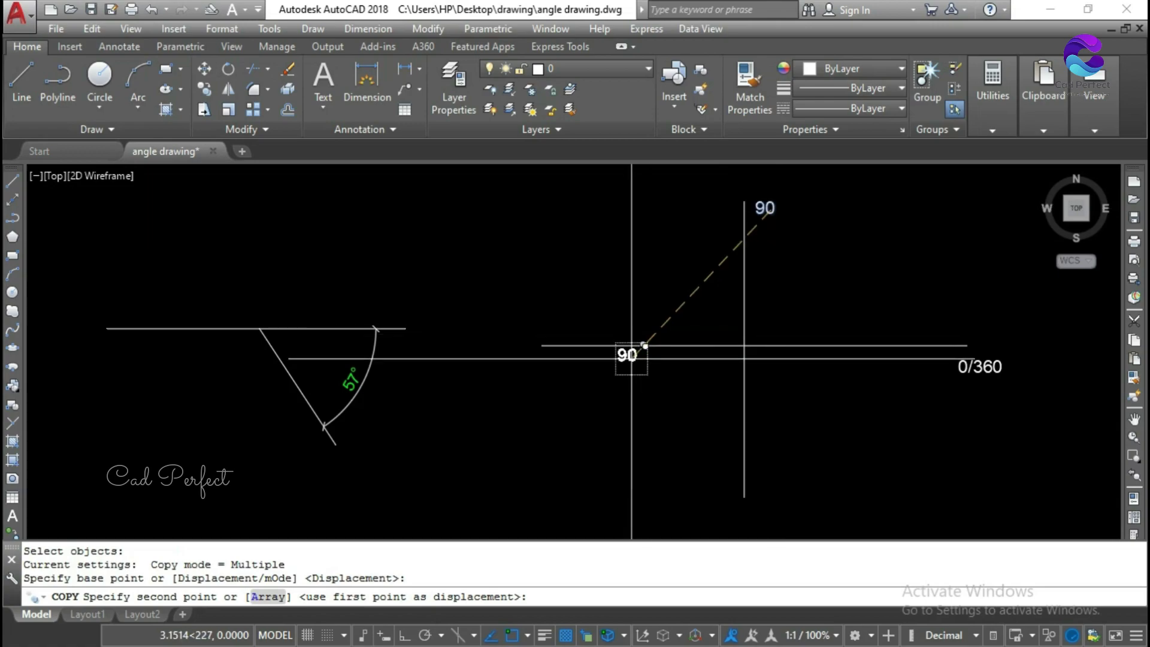
{"action": "left_click", "coordinate": [562, 369]}
{"action": "key", "text": "Escape"}
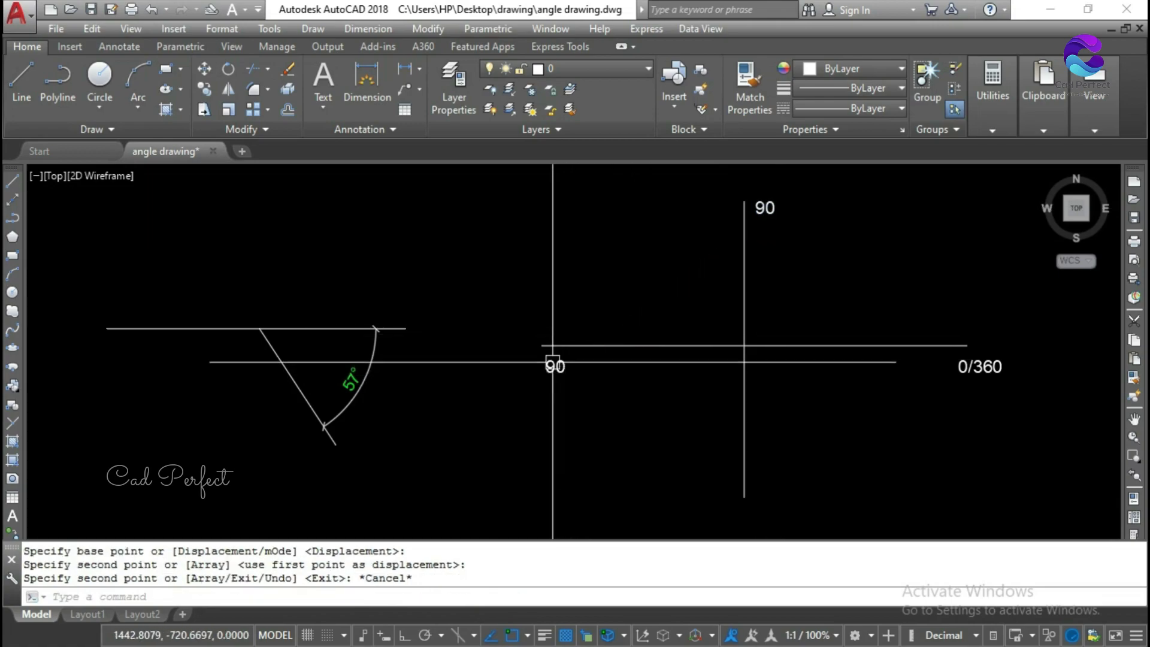
{"action": "left_click", "coordinate": [552, 374]}
{"action": "double_click", "coordinate": [556, 365]}
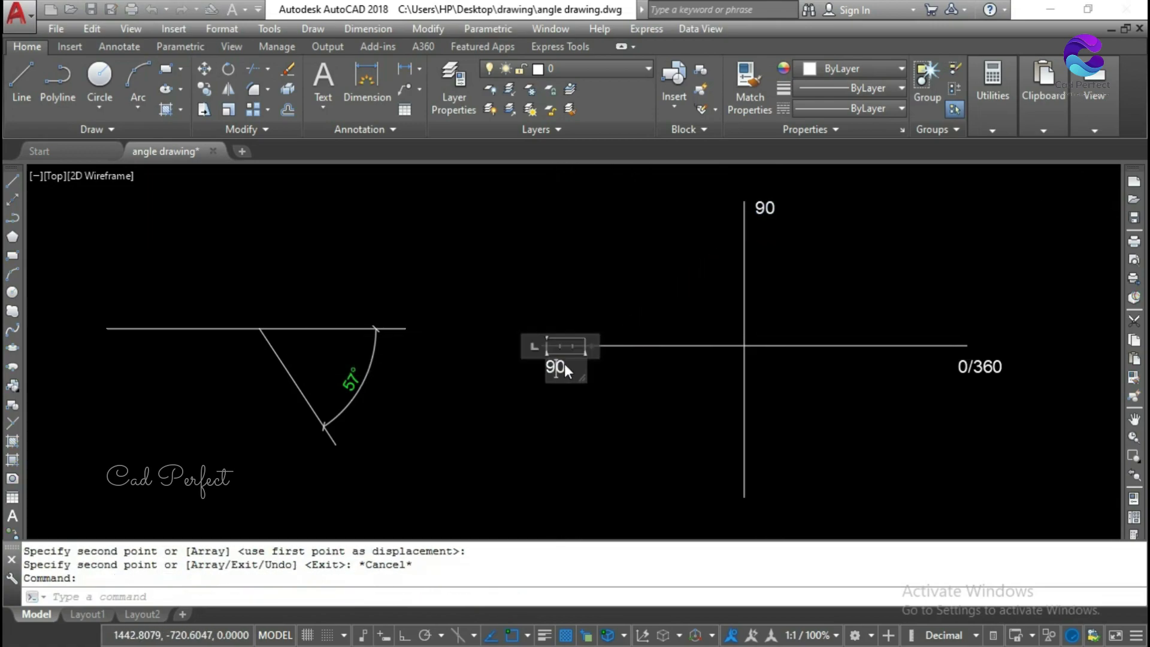
{"action": "type", "text": "180"}
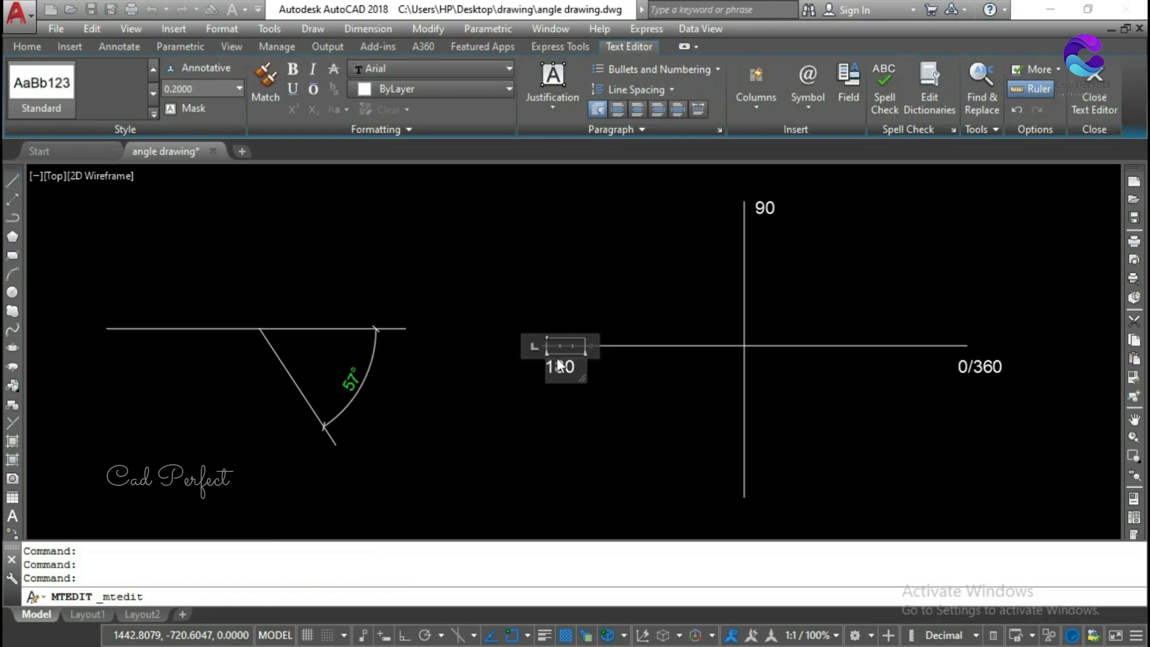
{"action": "left_click", "coordinate": [621, 437]}
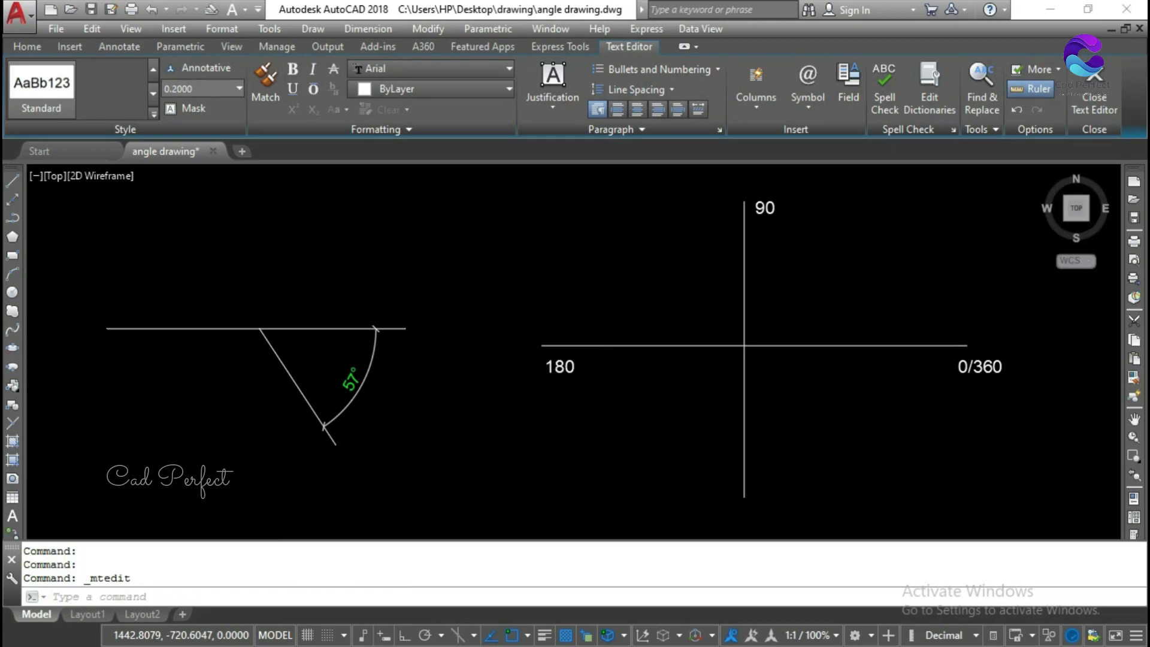
{"action": "key", "text": "Escape"}
Copy the 180 label to the bottom of the vertical axis and change it to 270
{"action": "type", "text": "copy"}
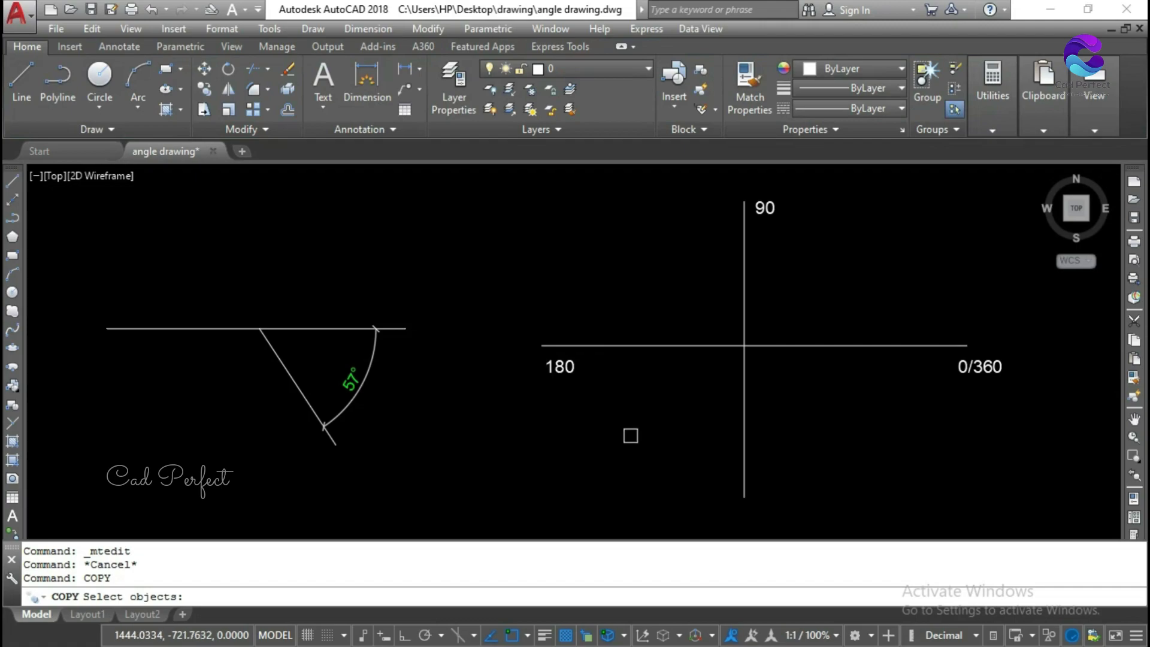
{"action": "key", "text": "Return"}
{"action": "left_click", "coordinate": [567, 377]}
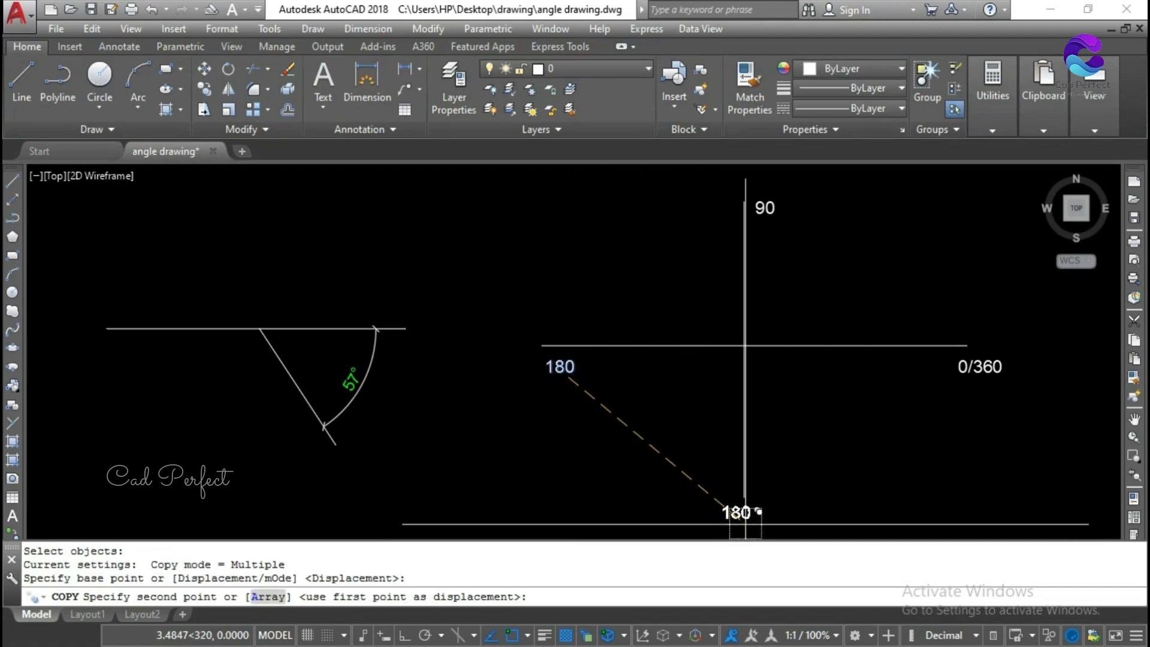
{"action": "left_click", "coordinate": [751, 520]}
{"action": "key", "text": "Escape"}
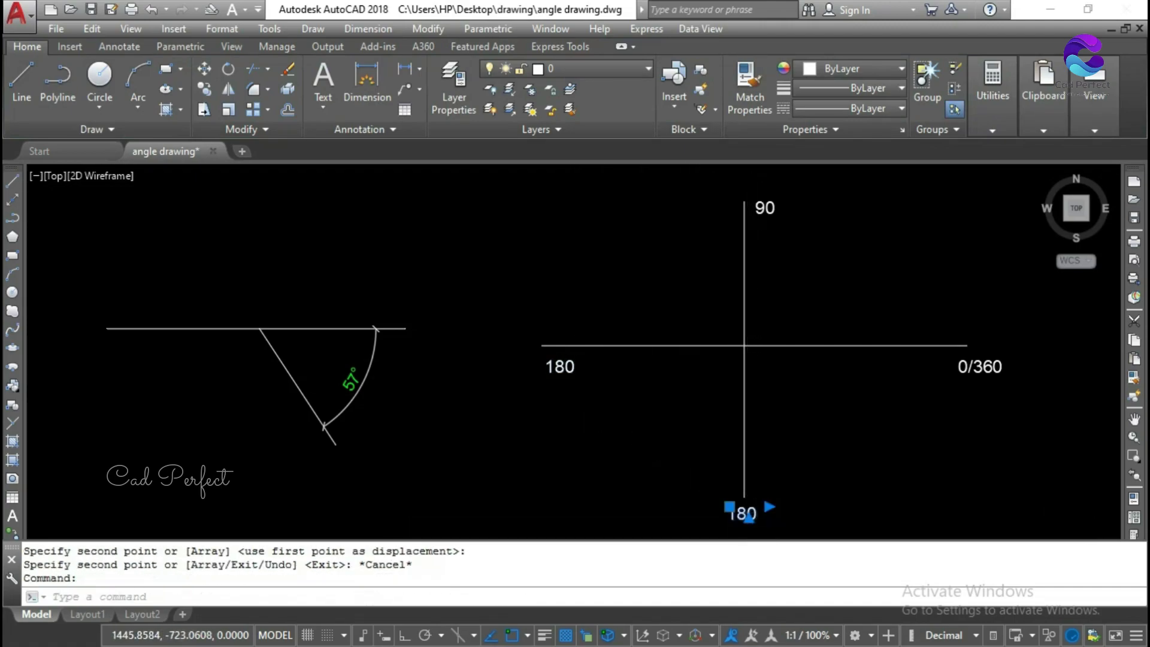
{"action": "double_click", "coordinate": [744, 514]}
{"action": "type", "text": "270"}
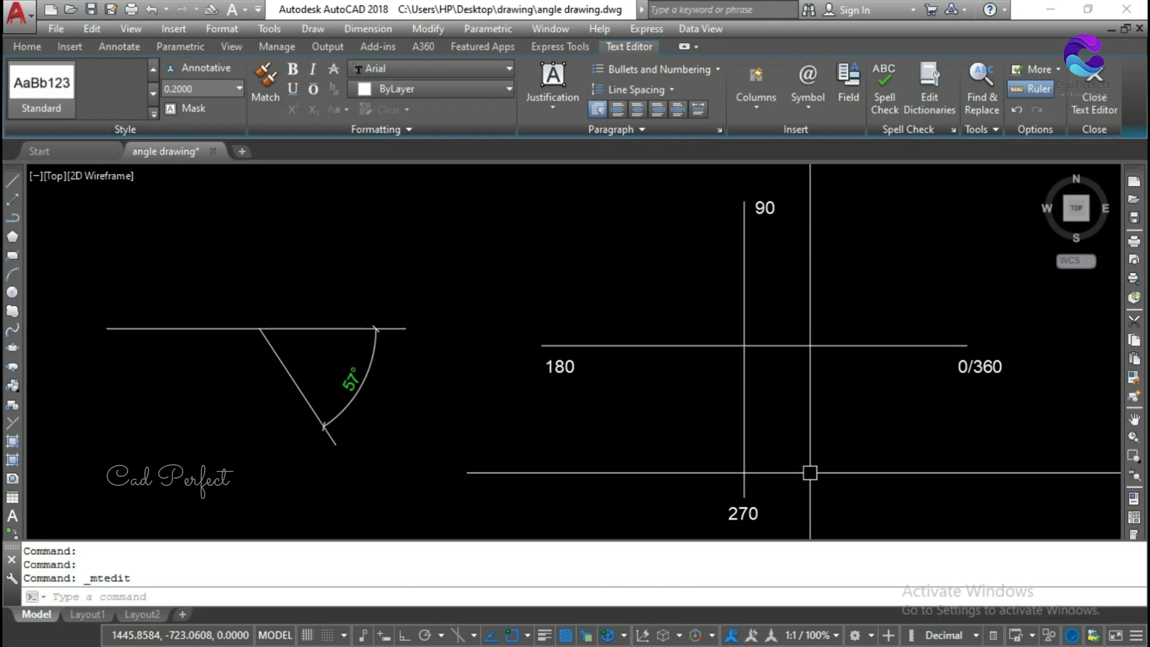
{"action": "key", "text": "Escape"}
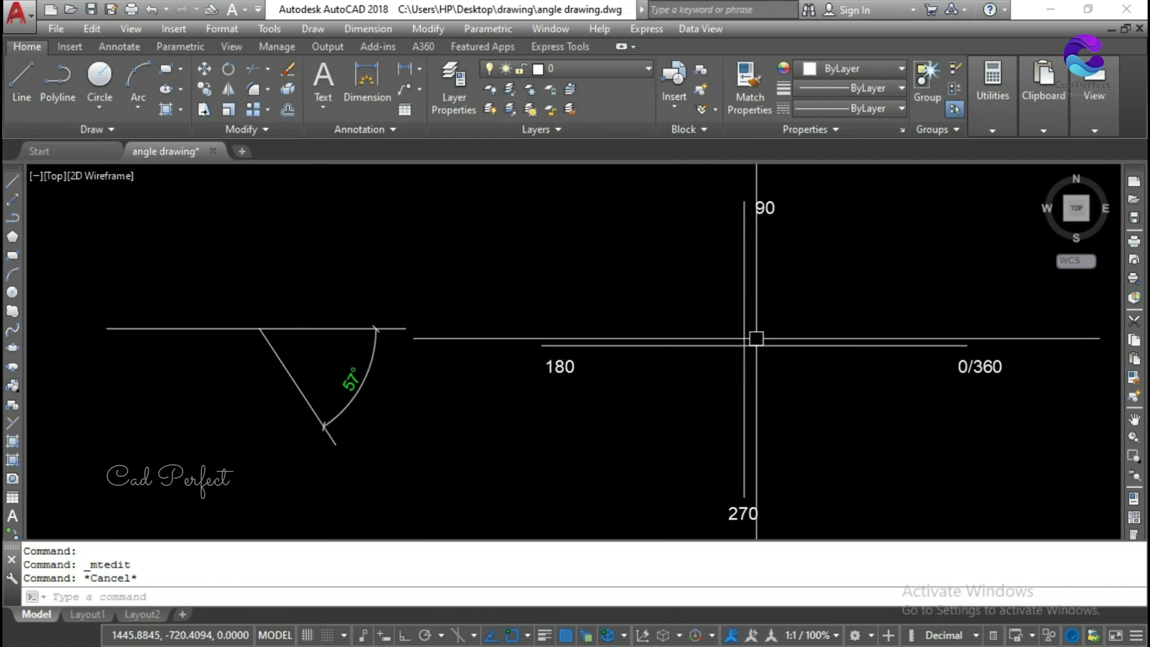
{"action": "key", "text": "Escape"}
{"action": "type", "text": "l"}
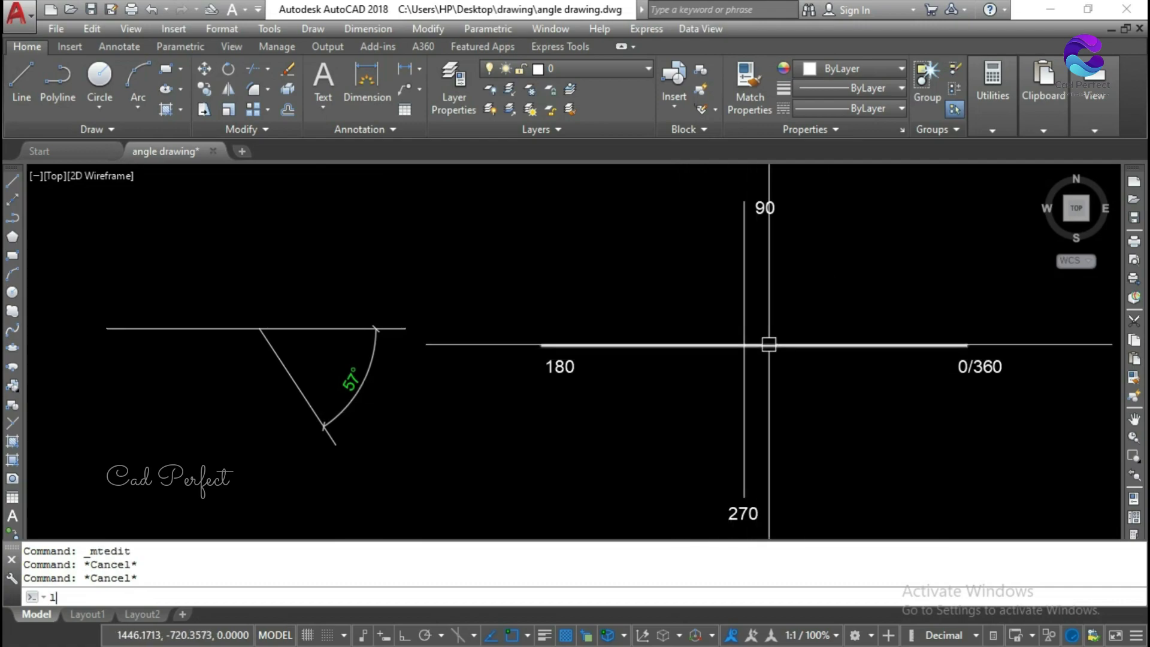
{"action": "key", "text": "Return"}
{"action": "left_click", "coordinate": [745, 345]}
{"action": "type", "text": "@5<57"}
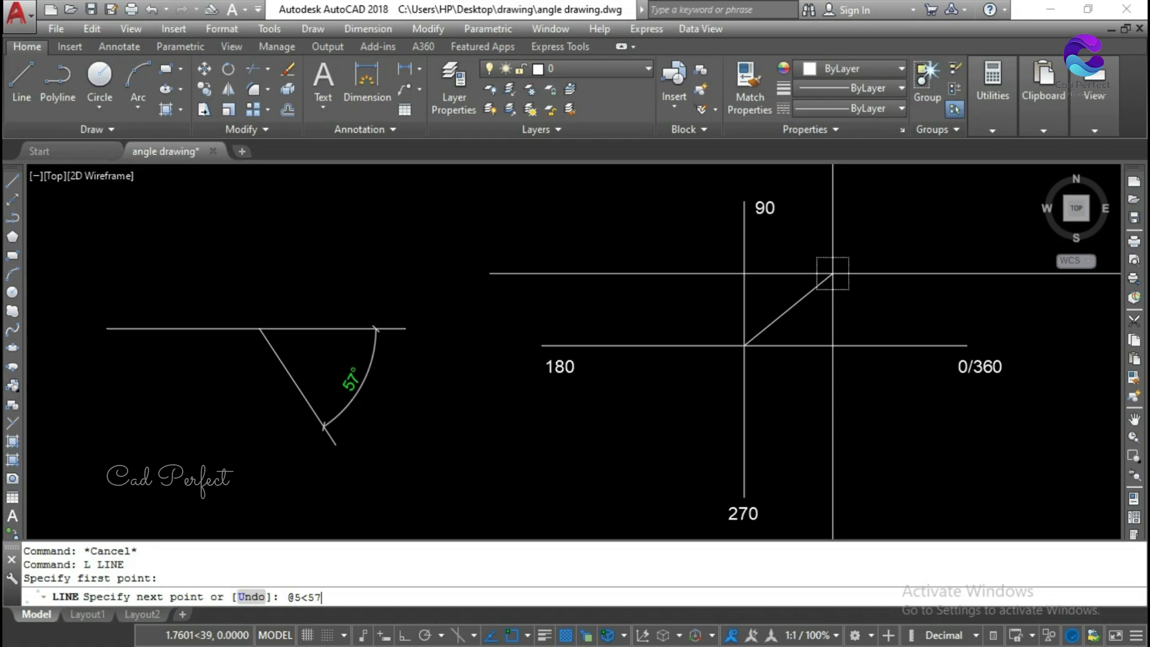
{"action": "key", "text": "Return"}
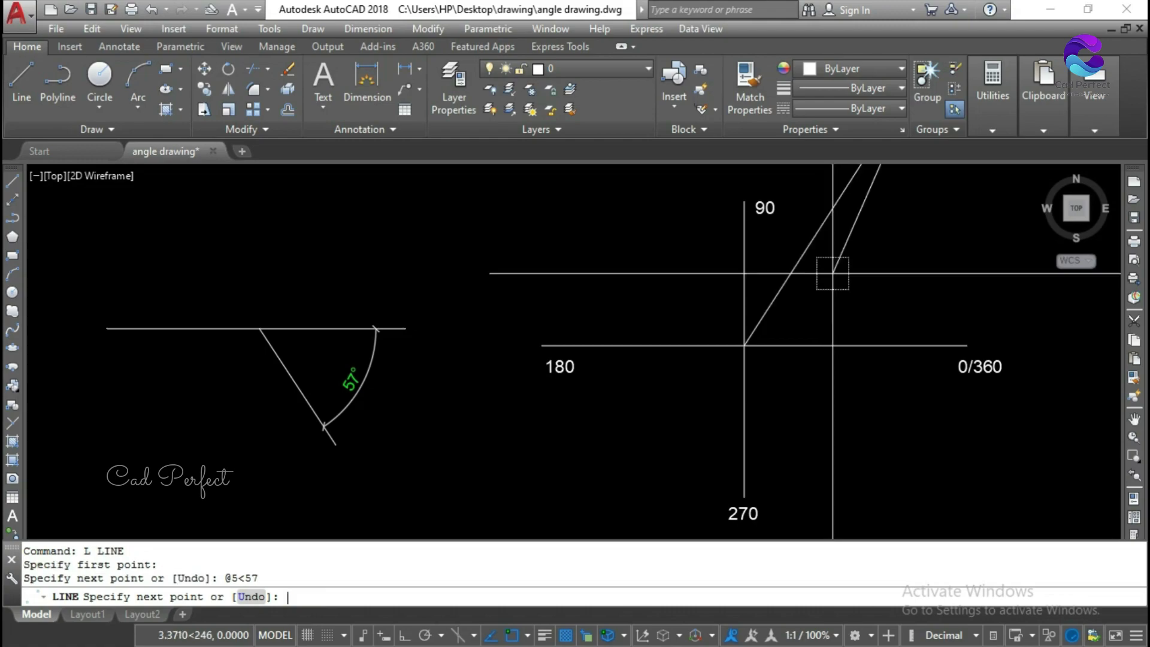
{"action": "key", "text": "Escape"}
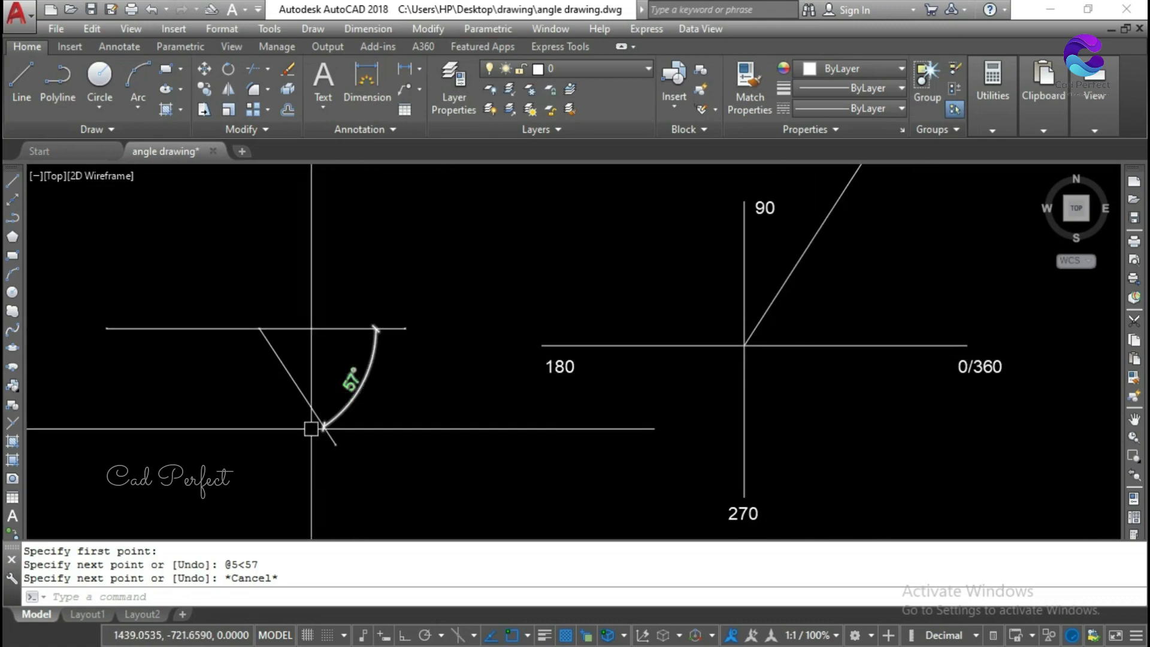
{"action": "key", "text": "Escape"}
{"action": "key", "text": "Escape"}
{"action": "type", "text": "e"}
{"action": "key", "text": "Return"}
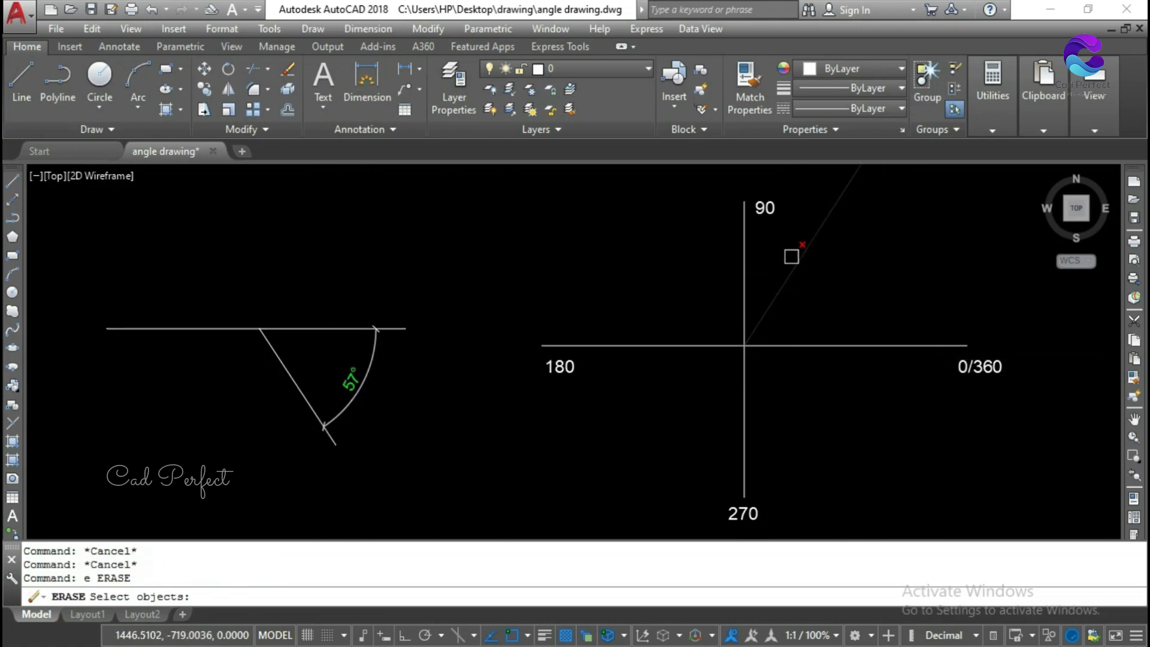
{"action": "key", "text": "Return"}
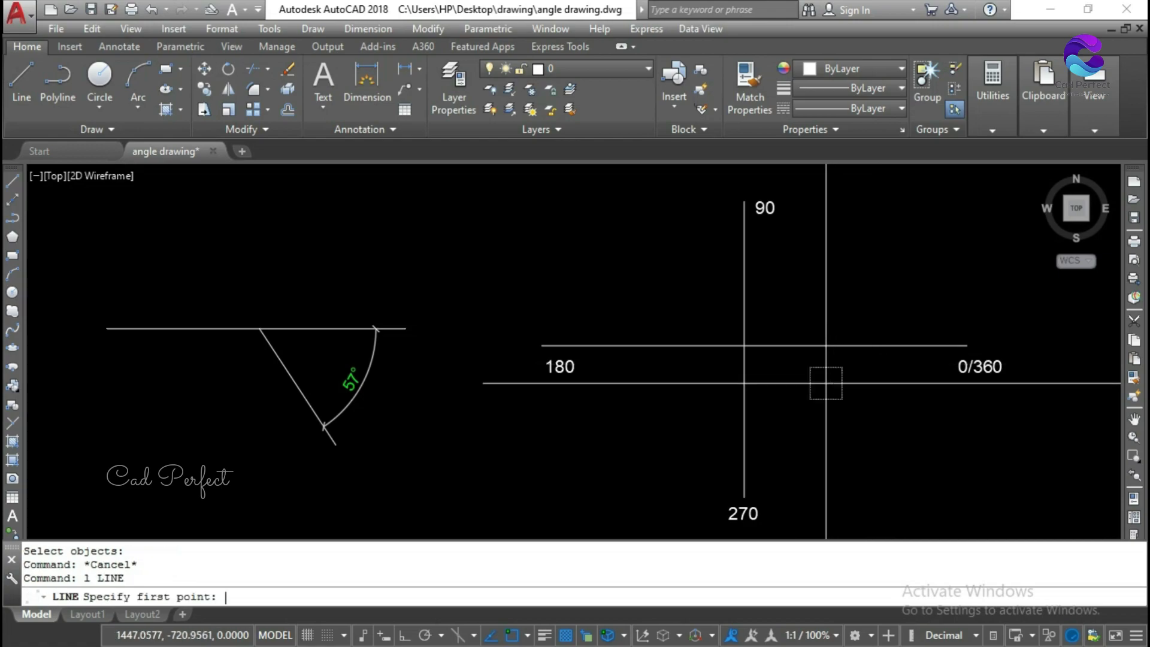
Draw a 2-unit line from the cross centre at 303° (@2<303)
{"action": "left_click", "coordinate": [744, 345]}
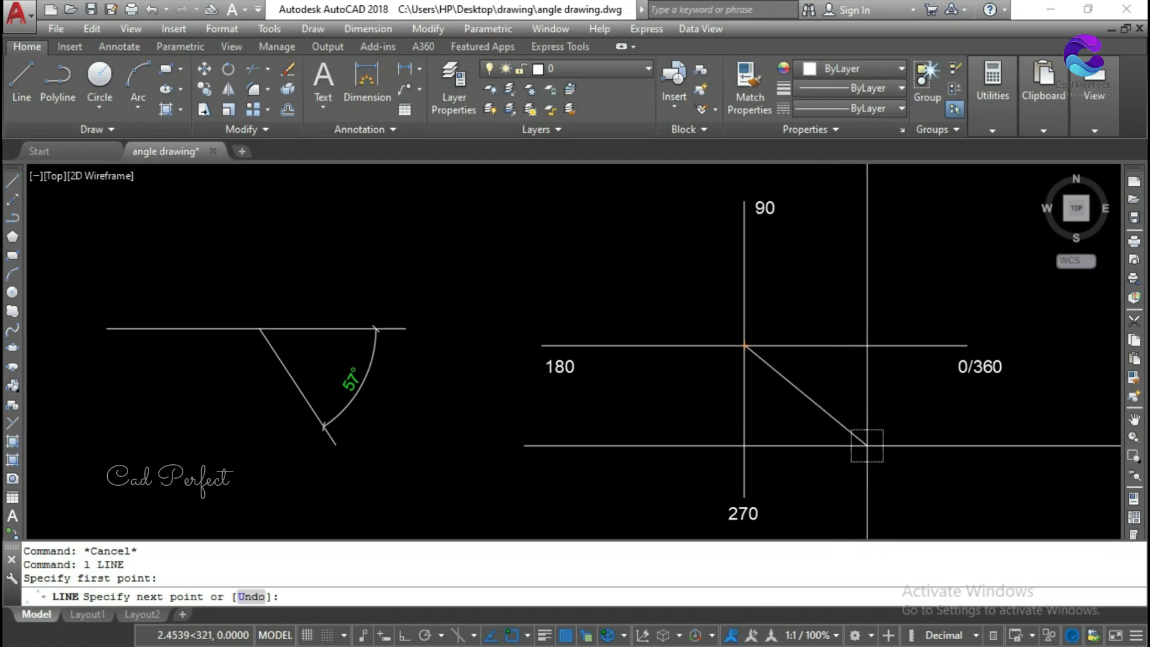
{"action": "key", "text": "F8"}
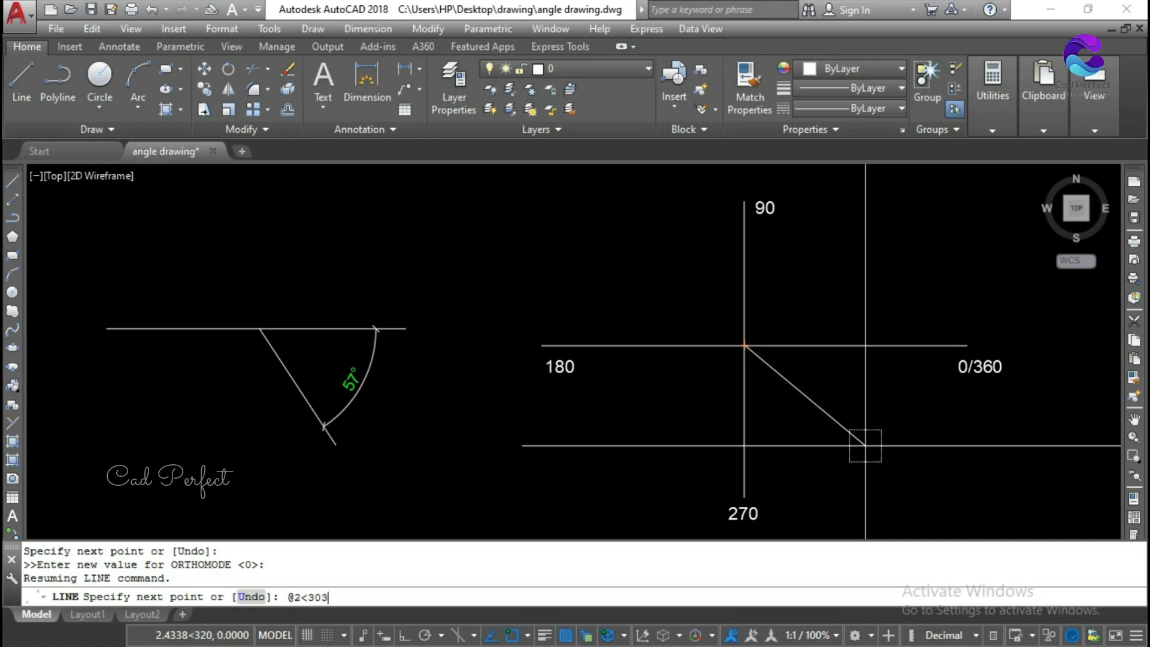
{"action": "key", "text": "Return"}
{"action": "key", "text": "Escape"}
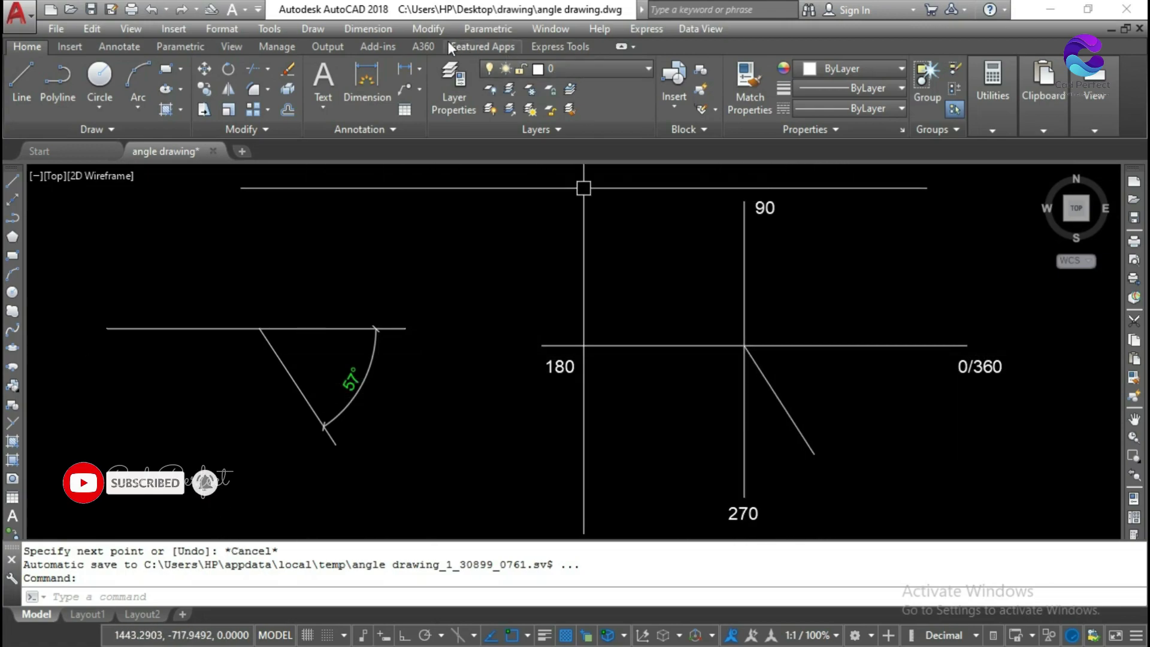
Add an angular dimension reading 57° between the horizontal axis and the 303° line
{"action": "left_click", "coordinate": [368, 29]}
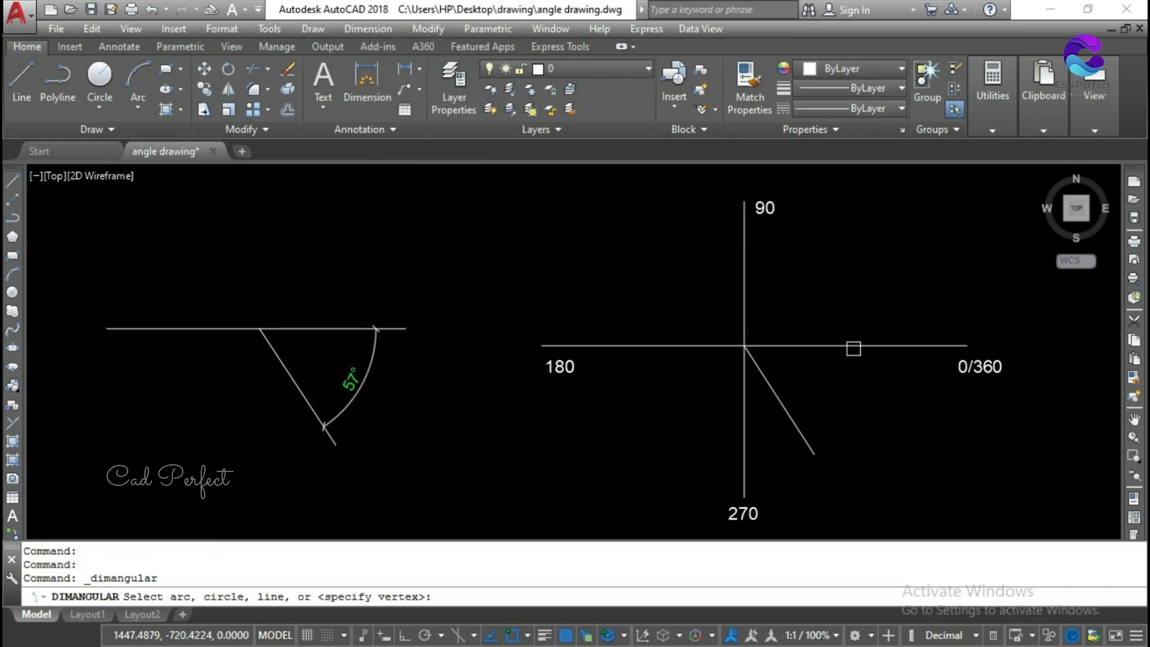
{"action": "left_click", "coordinate": [857, 345]}
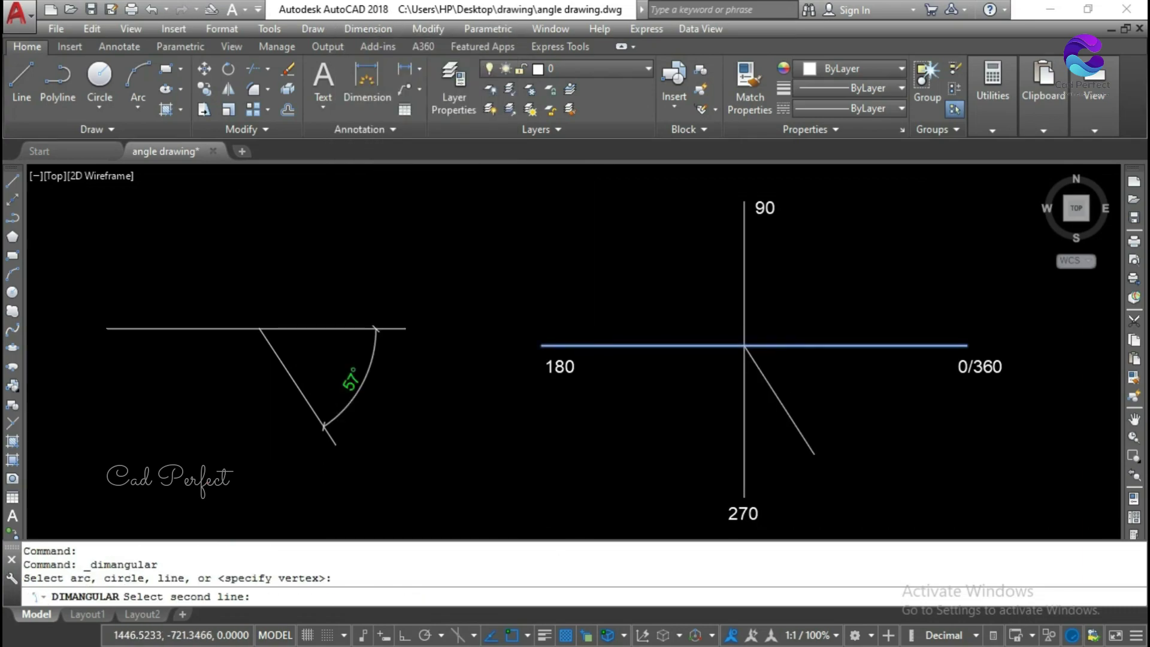
{"action": "left_click", "coordinate": [775, 395]}
{"action": "left_click", "coordinate": [836, 398]}
{"action": "key", "text": "Escape"}
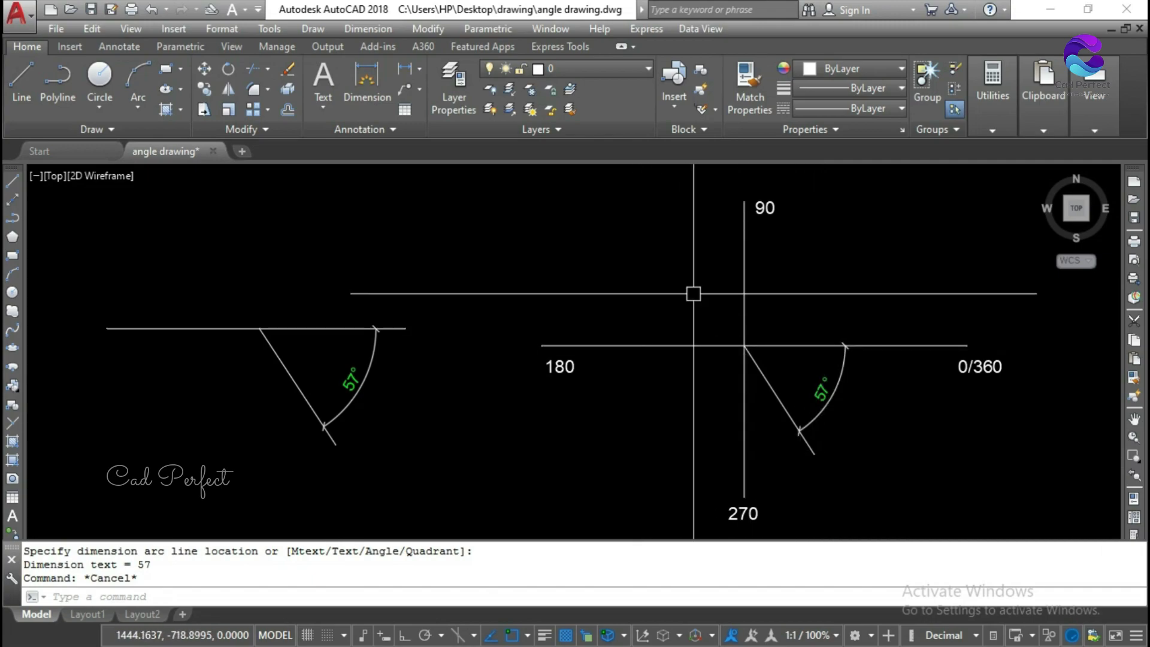
{"action": "key", "text": "Escape"}
{"action": "type", "text": "L"}
{"action": "key", "text": "Return"}
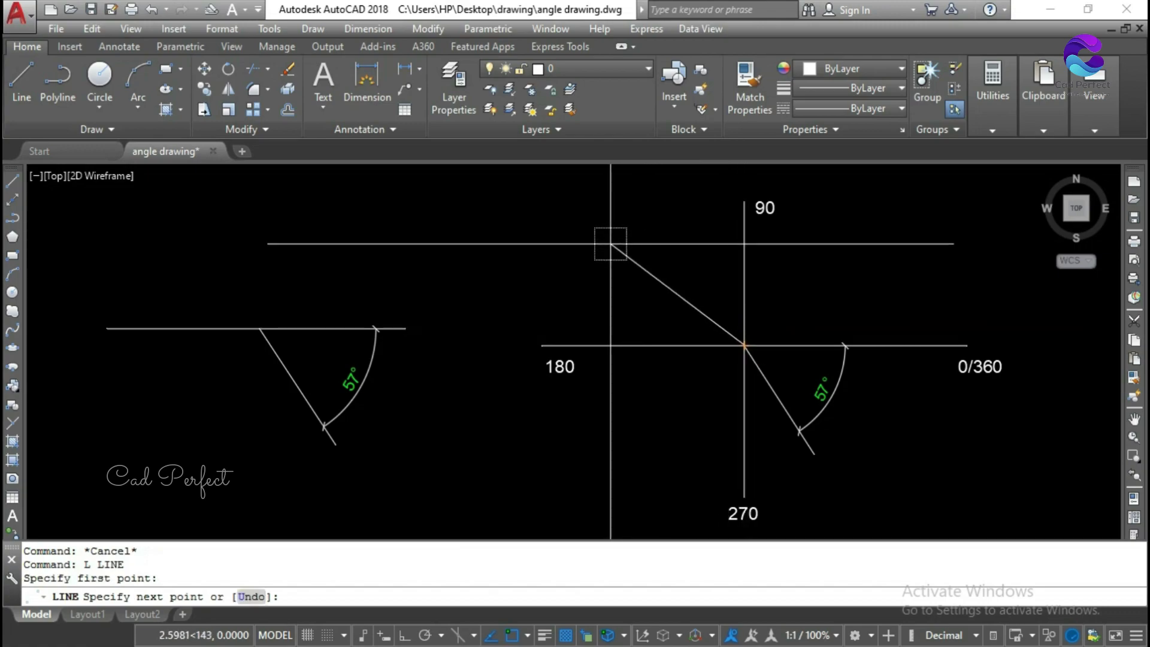
Finish the line rising up-left from the cross centre
{"action": "left_click", "coordinate": [607, 245]}
{"action": "key", "text": "Escape"}
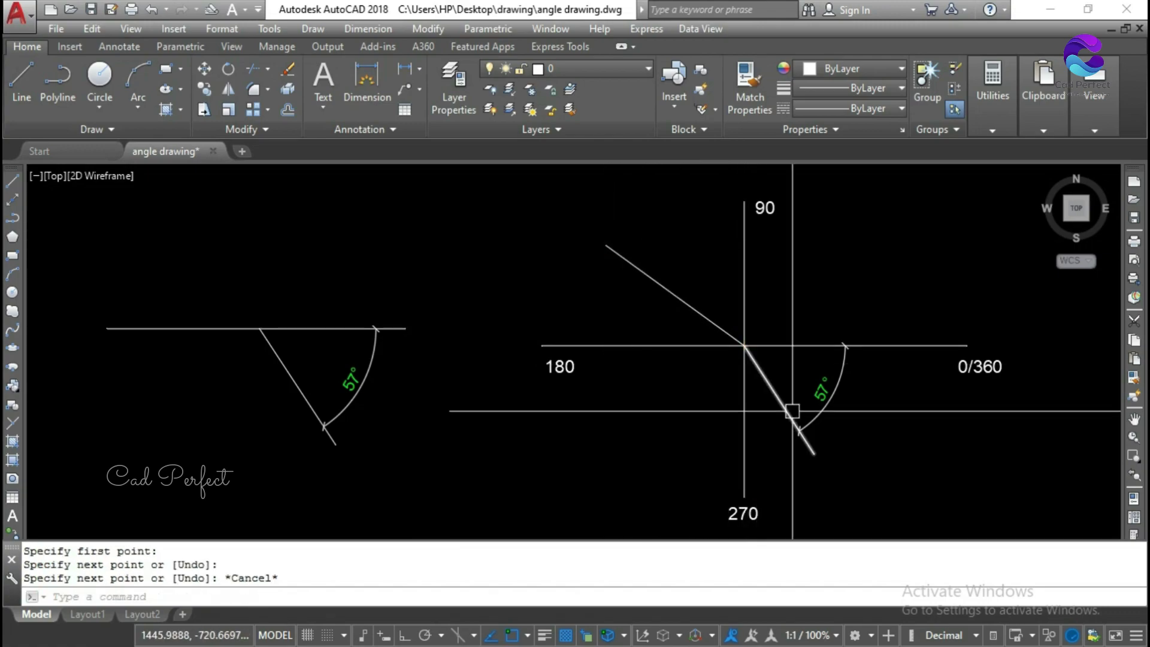
{"action": "key", "text": "Escape"}
Erase the 303° line and its 57° dimension
{"action": "type", "text": "e"}
{"action": "key", "text": "Return"}
{"action": "left_click", "coordinate": [840, 437]}
{"action": "left_click", "coordinate": [789, 389]}
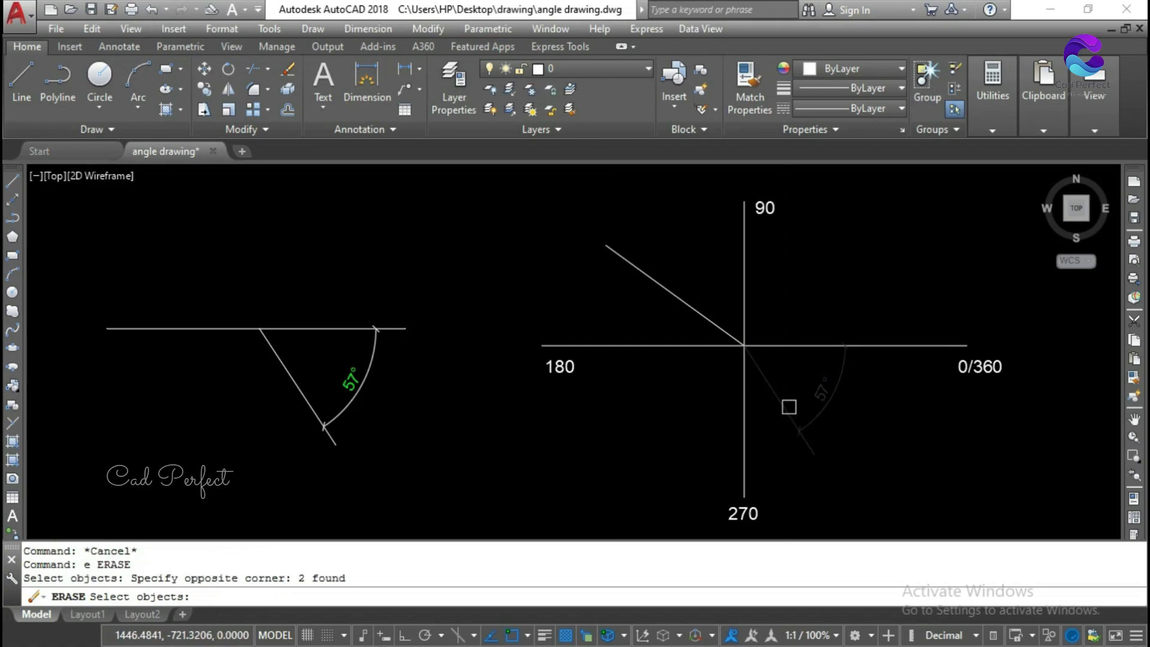
{"action": "key", "text": "Return"}
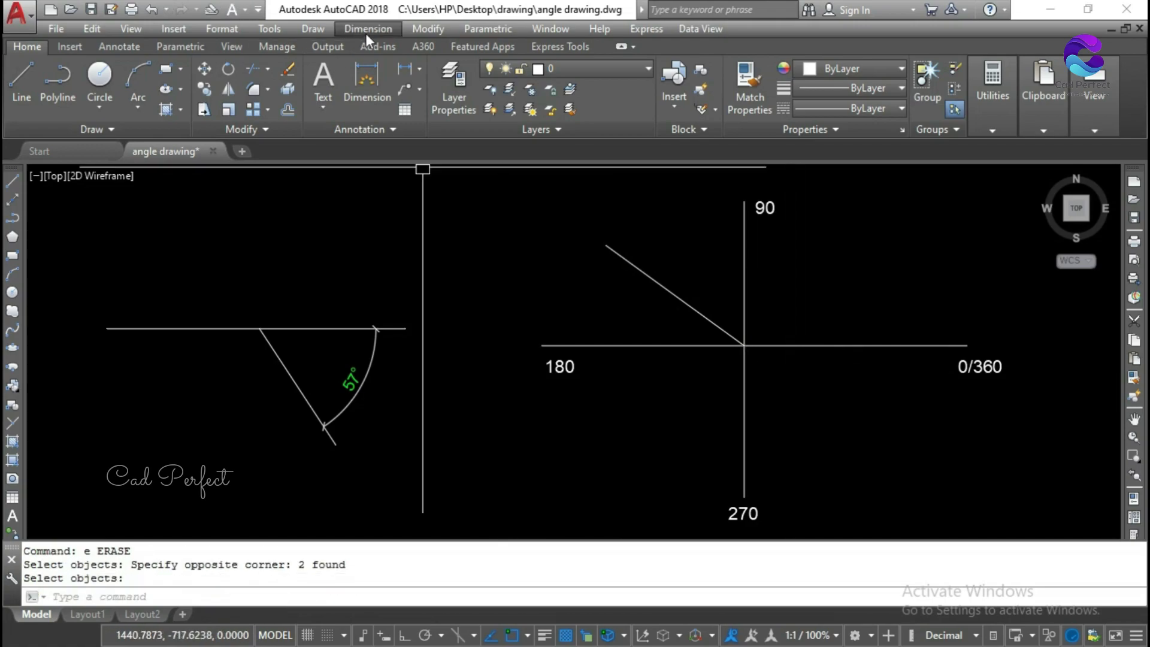
Add an angular dimension reading 36° between the up-left line and the 180 axis
{"action": "left_click", "coordinate": [365, 34]}
{"action": "left_click", "coordinate": [384, 211]}
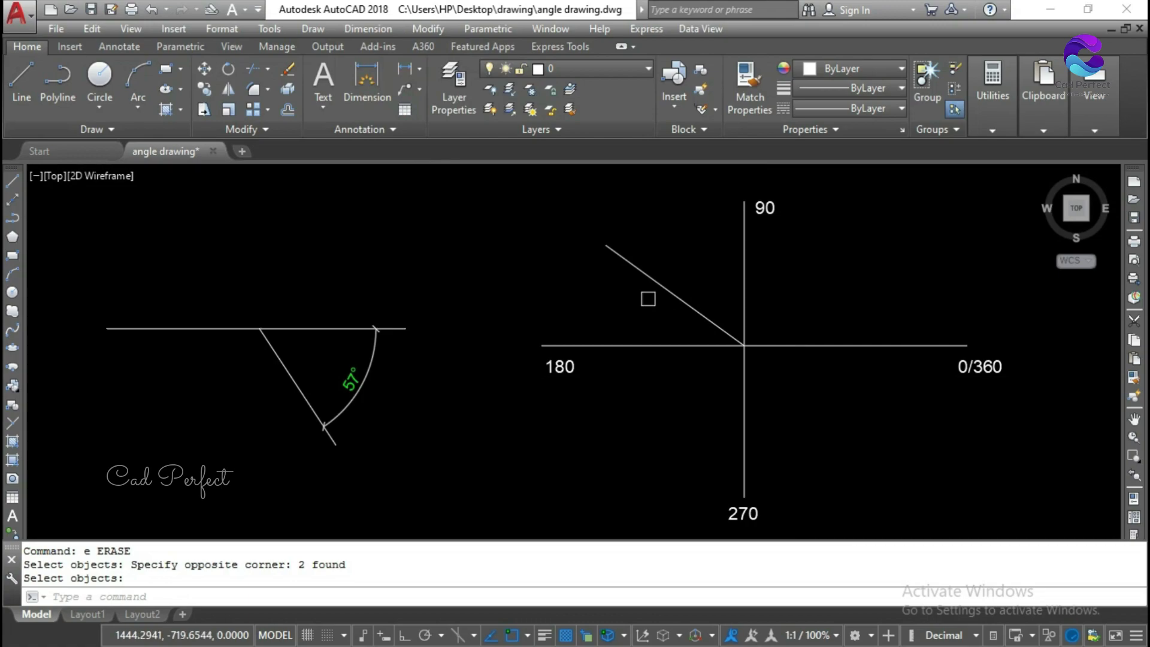
{"action": "left_click", "coordinate": [665, 293]}
{"action": "left_click", "coordinate": [641, 345]}
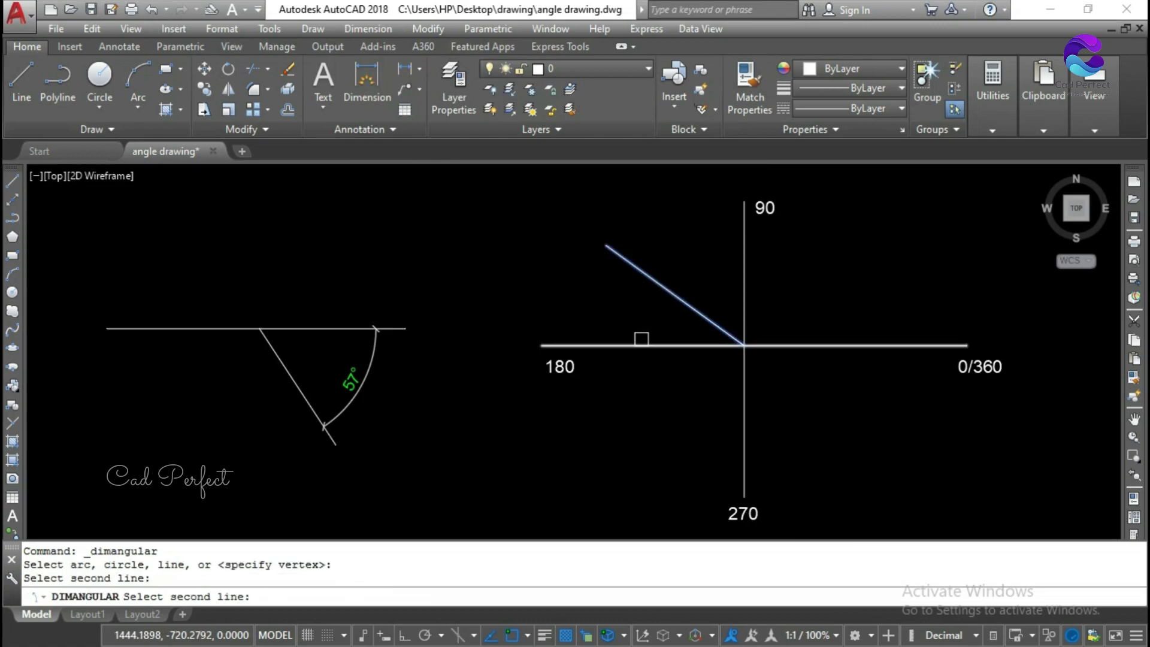
{"action": "left_click", "coordinate": [607, 299]}
{"action": "key", "text": "Escape"}
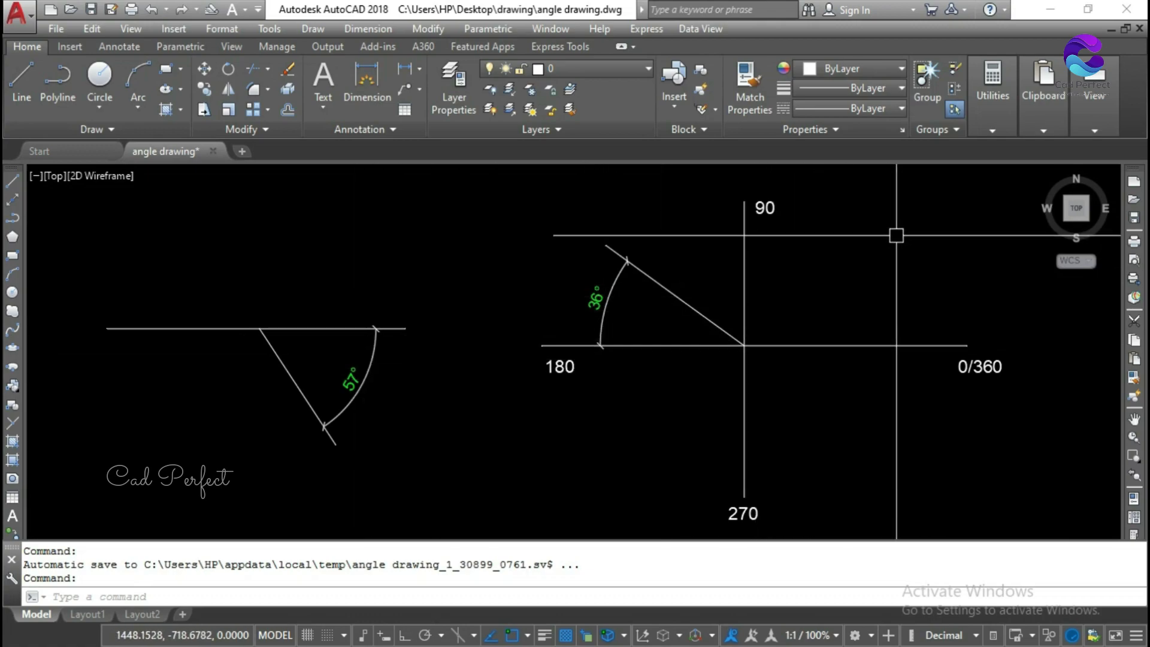
{"action": "left_click", "coordinate": [841, 346]}
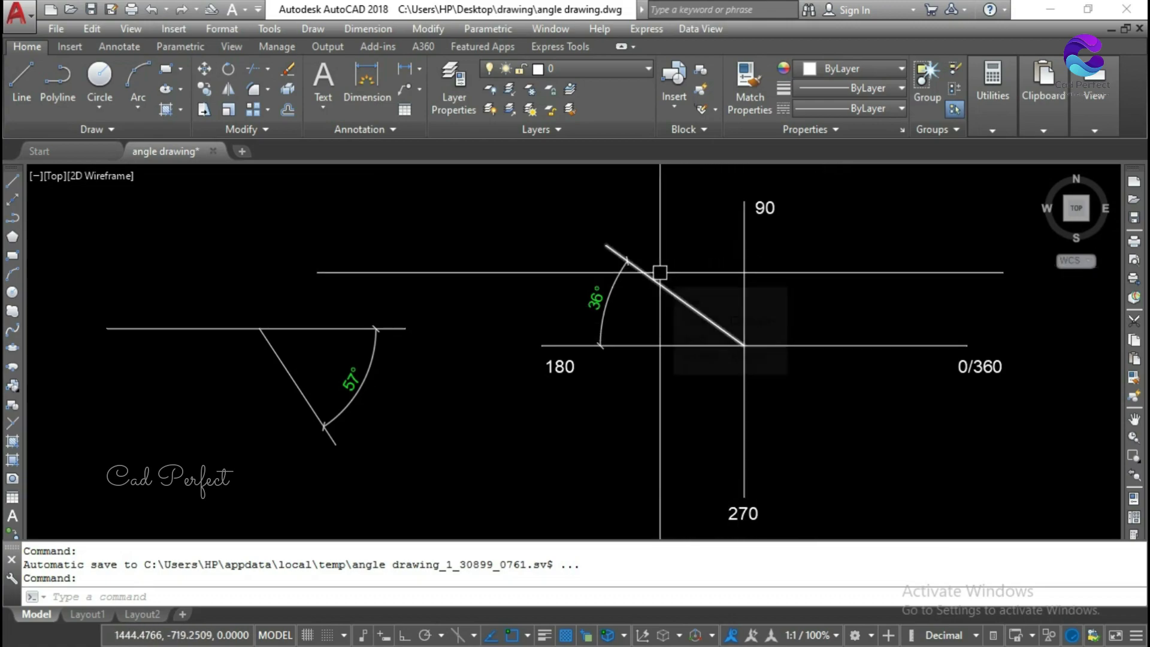
{"action": "key", "text": "Escape"}
{"action": "key", "text": "Escape"}
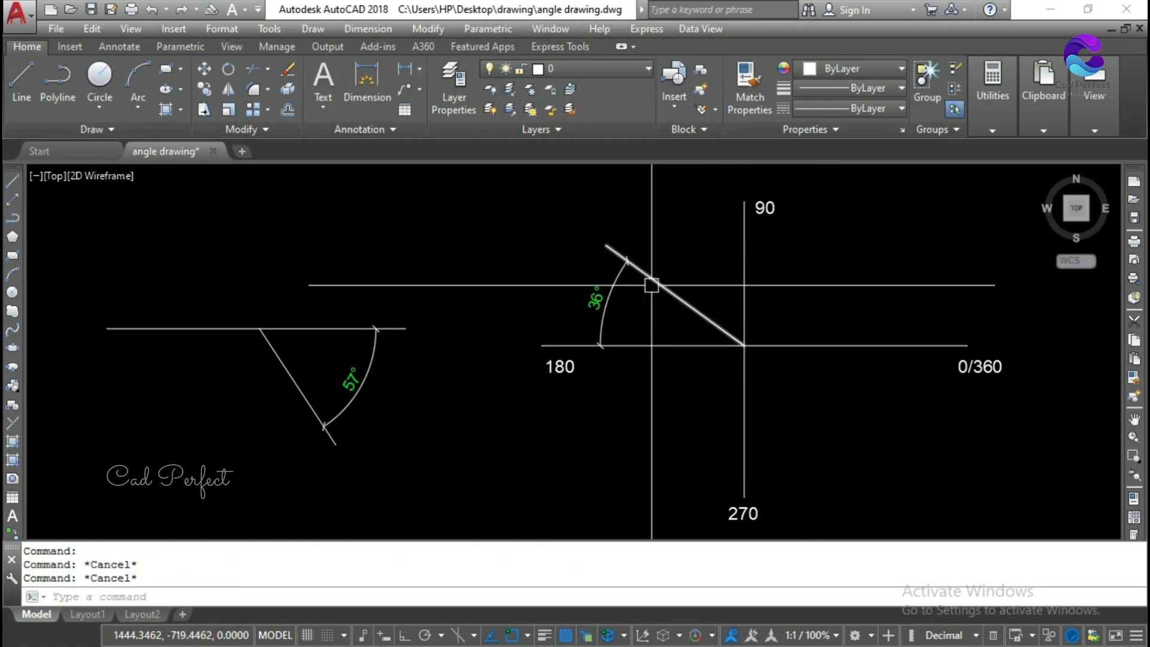
Erase the up-left line and its 36° dimension
{"action": "type", "text": "e"}
{"action": "key", "text": "Return"}
{"action": "left_click", "coordinate": [655, 306]}
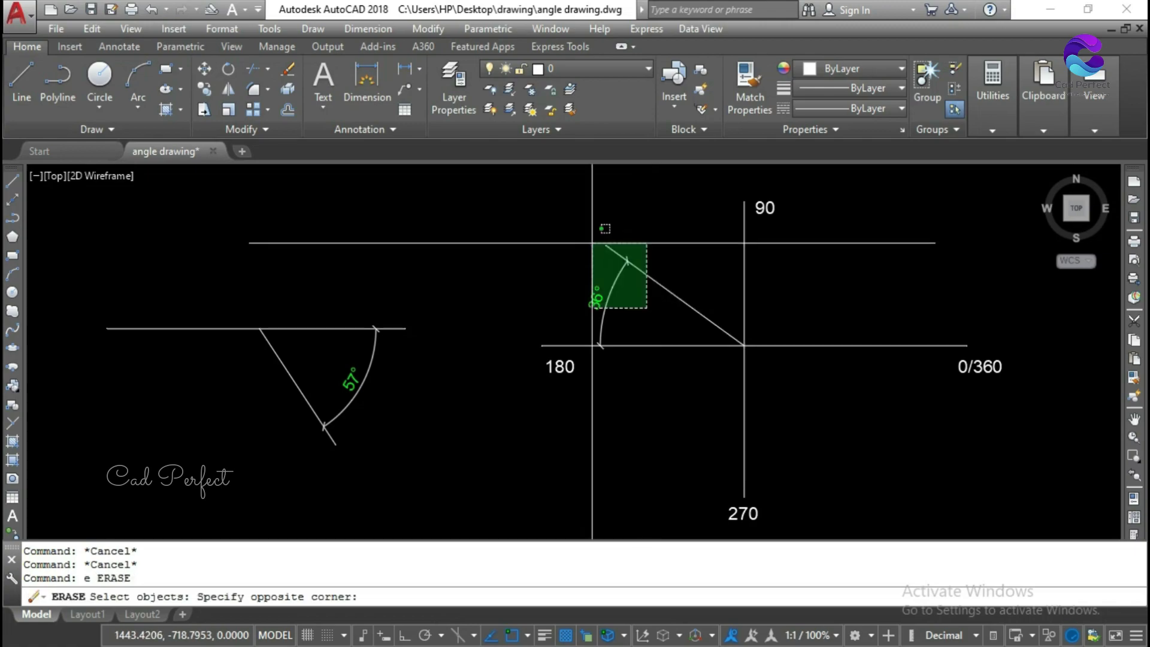
{"action": "left_click", "coordinate": [593, 243]}
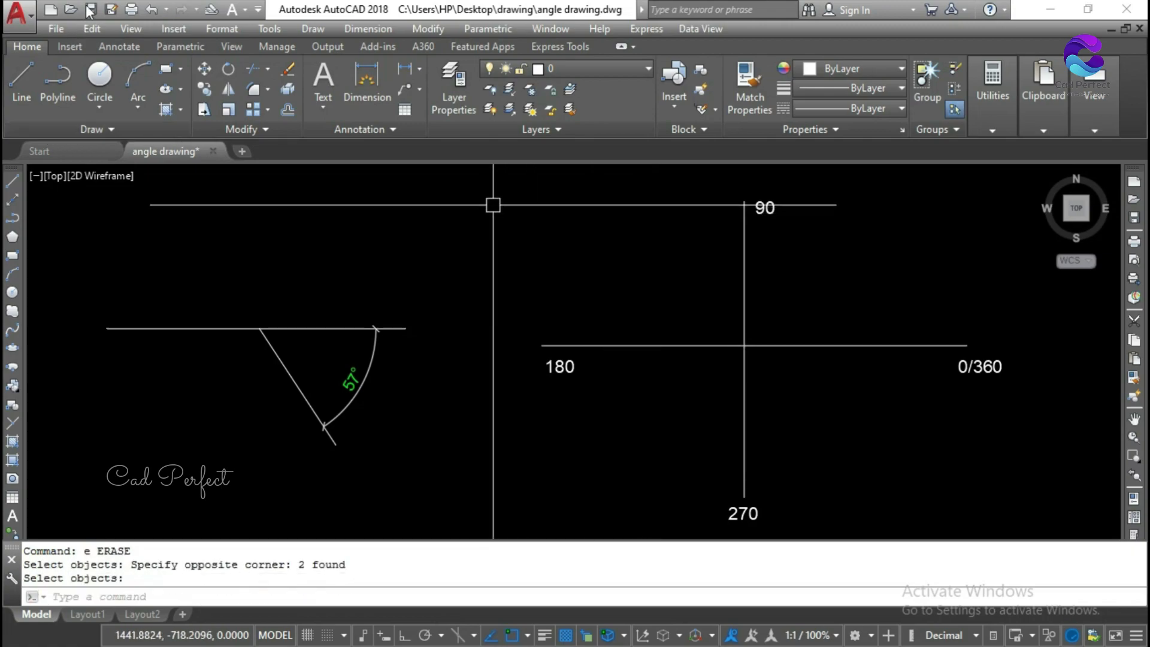
Redraw a line from the cross centre rising up-left at 144°
{"action": "key", "text": "Return"}
{"action": "type", "text": "l"}
{"action": "key", "text": "Return"}
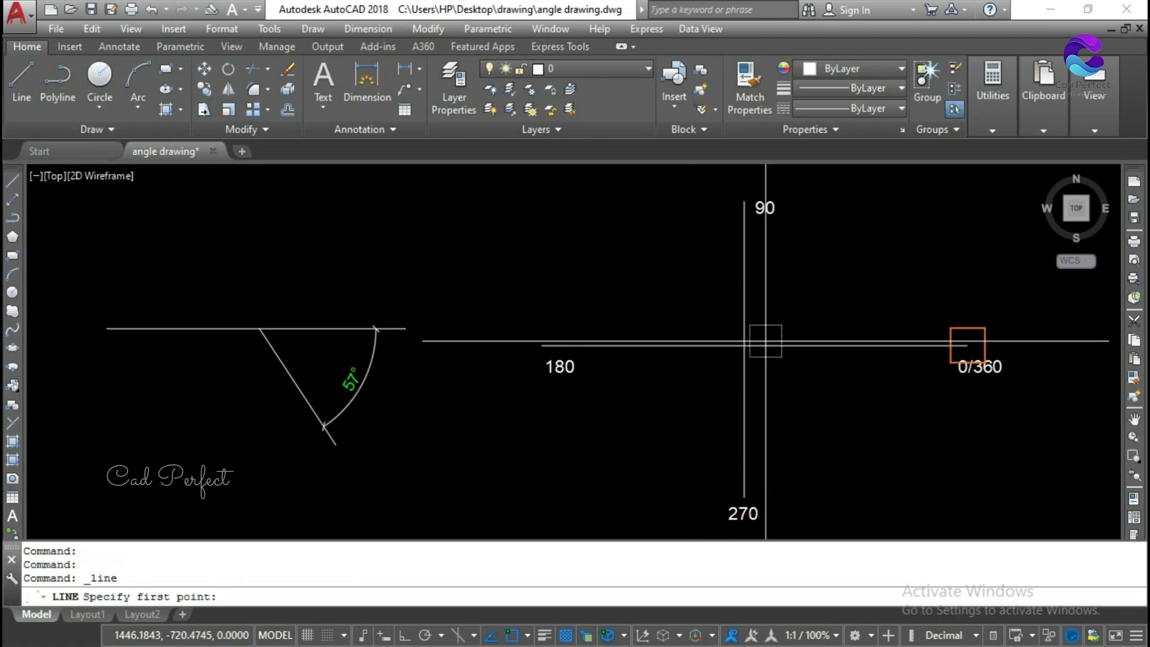
{"action": "left_click", "coordinate": [745, 345]}
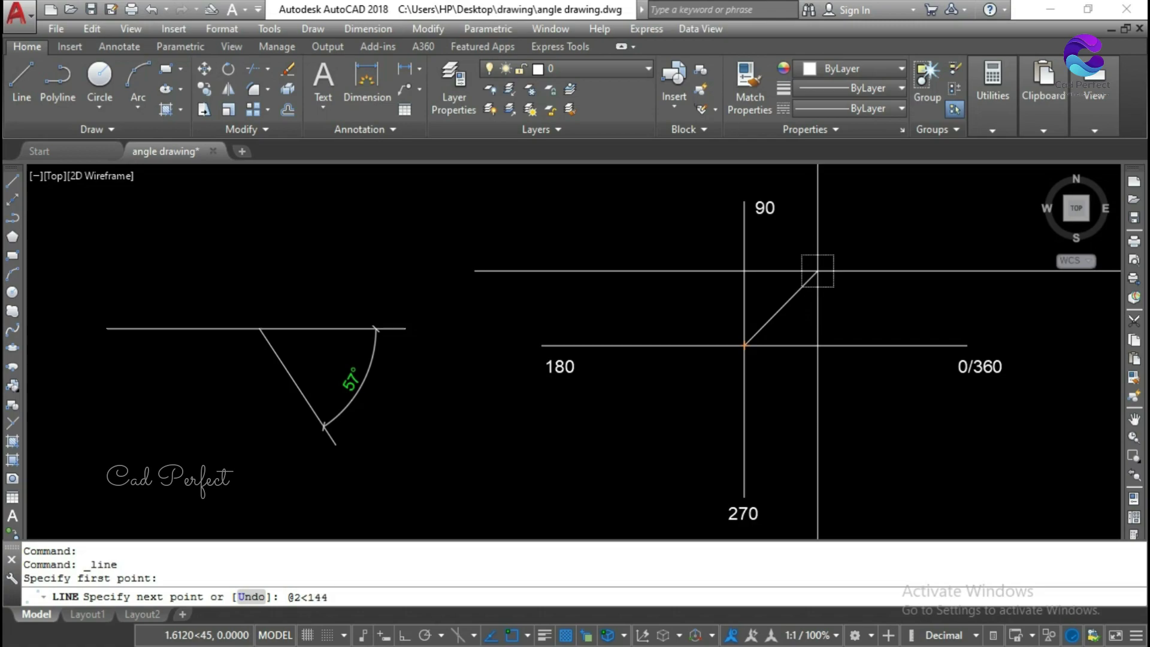
{"action": "key", "text": "Escape"}
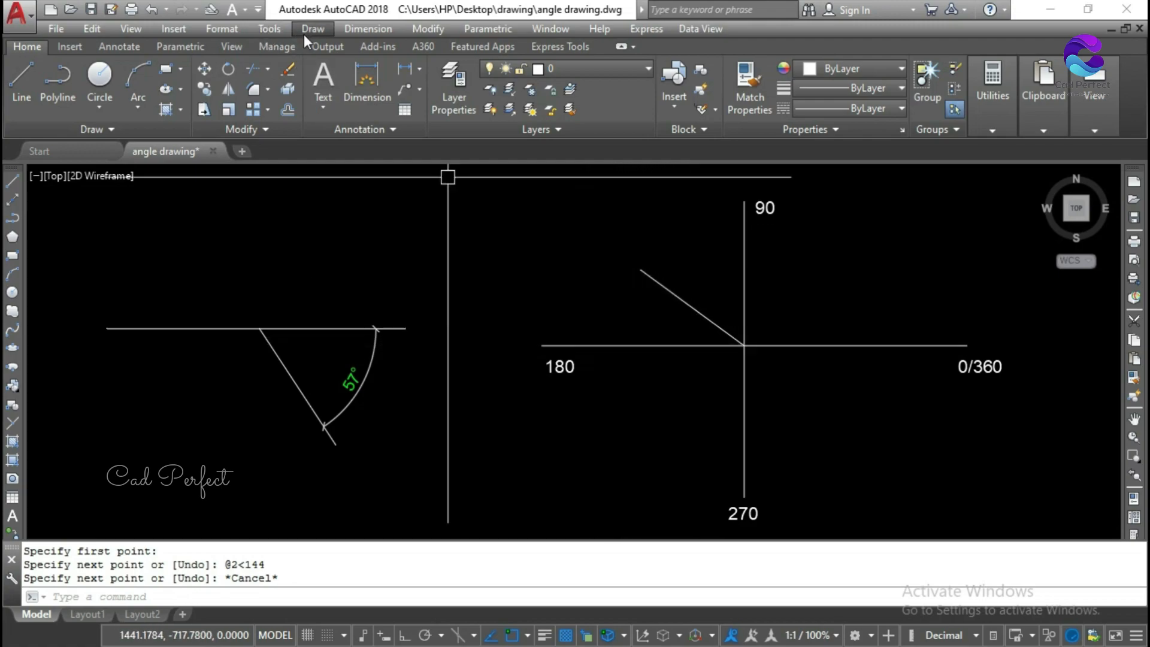
Dimension the 36° angle between the new line and the 180 axis
{"action": "left_click", "coordinate": [362, 28]}
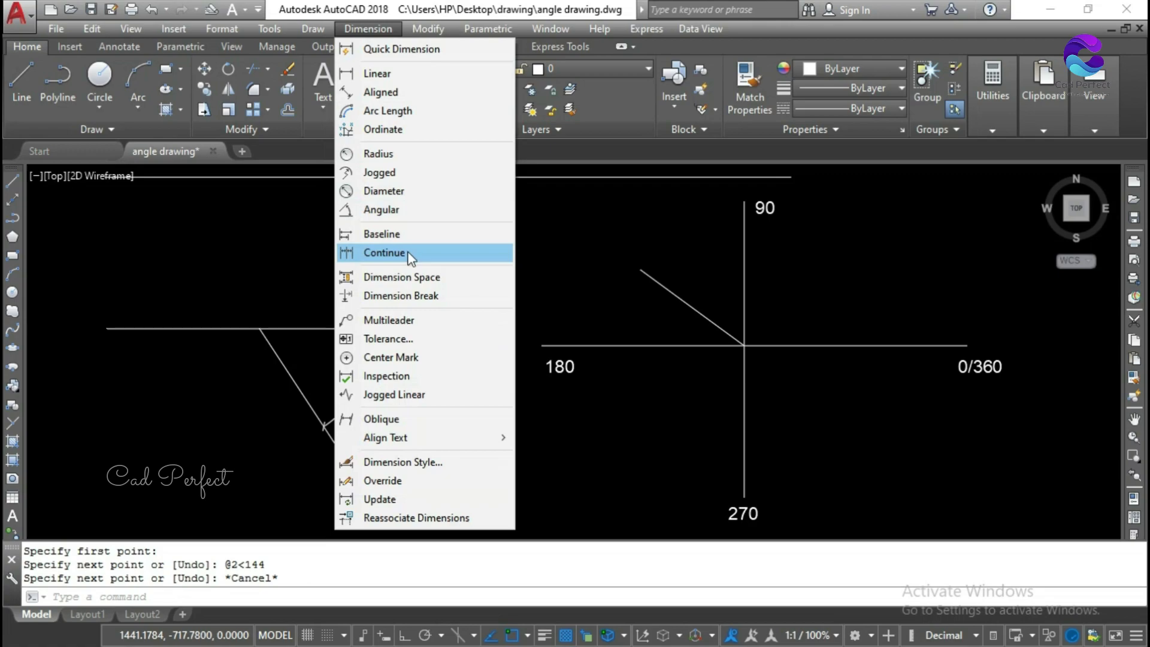
{"action": "left_click", "coordinate": [393, 211]}
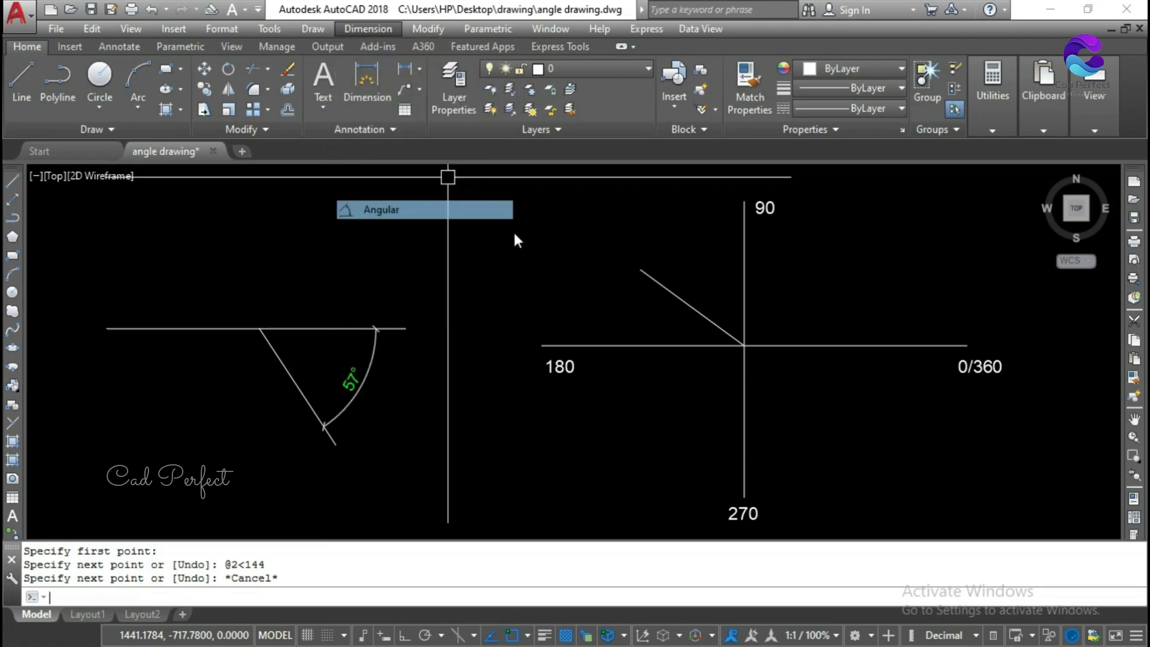
{"action": "left_click", "coordinate": [680, 346]}
{"action": "left_click", "coordinate": [639, 314]}
{"action": "key", "text": "Escape"}
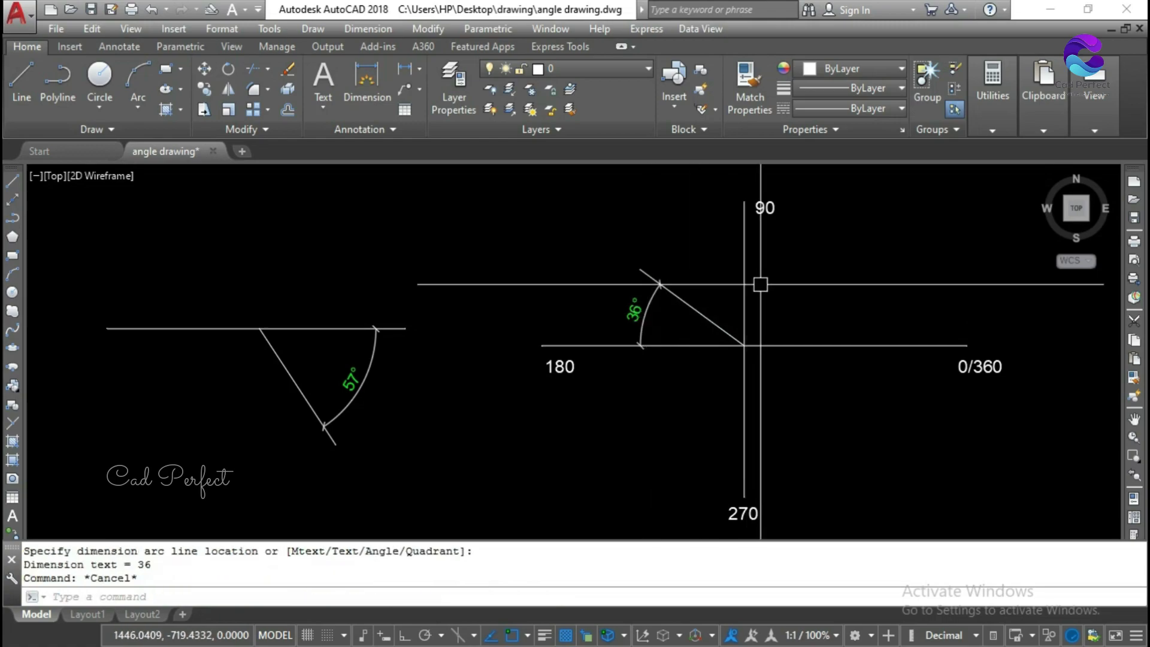
Dimension the 144° angle between the line and the 0/360 axis
{"action": "key", "text": "Return"}
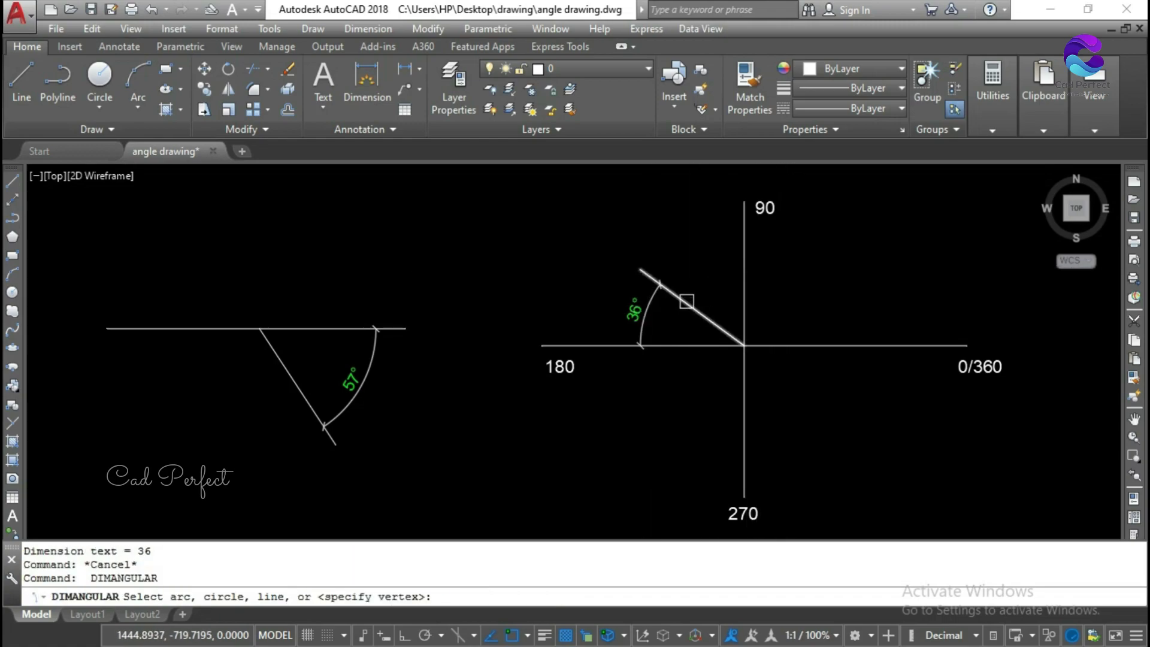
{"action": "left_click", "coordinate": [687, 301]}
{"action": "left_click", "coordinate": [820, 342]}
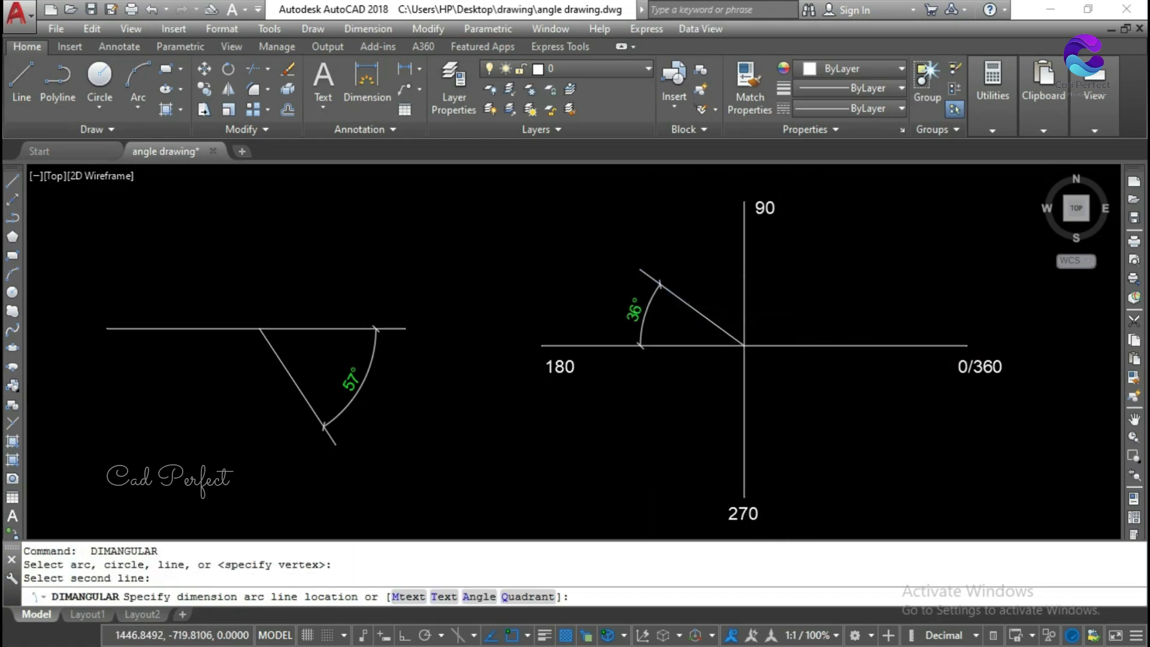
{"action": "left_click", "coordinate": [814, 318]}
{"action": "key", "text": "Escape"}
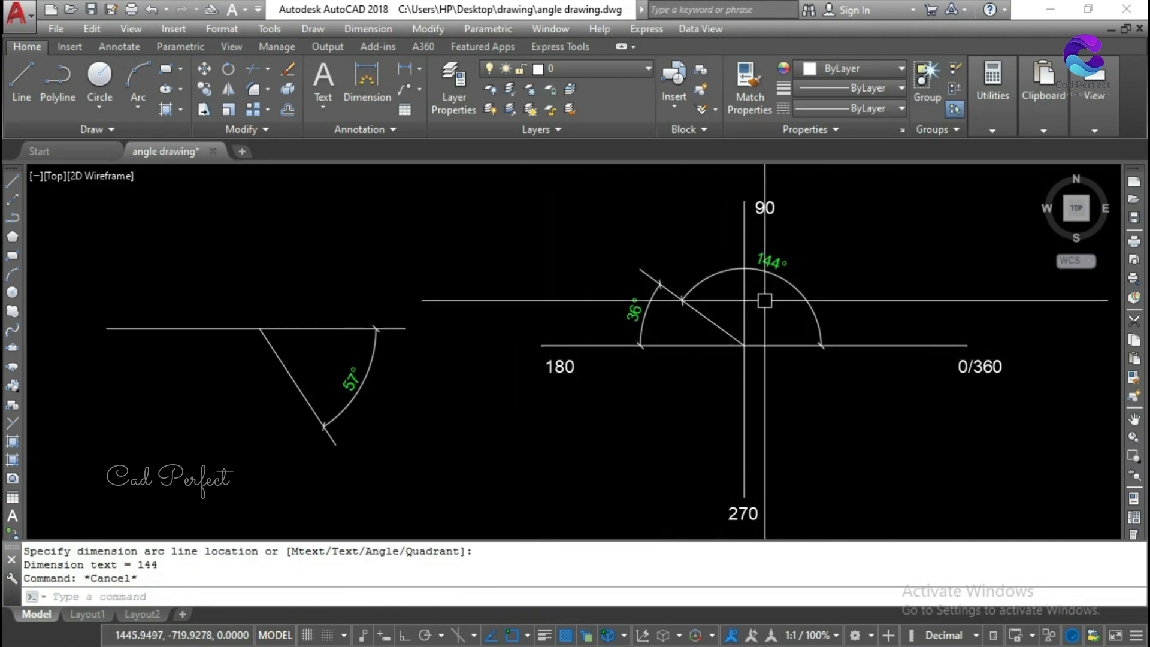
Start erasing the 144° dimension by selecting it
{"action": "key", "text": "Escape"}
{"action": "type", "text": "e"}
{"action": "key", "text": "Return"}
{"action": "left_click", "coordinate": [783, 272]}
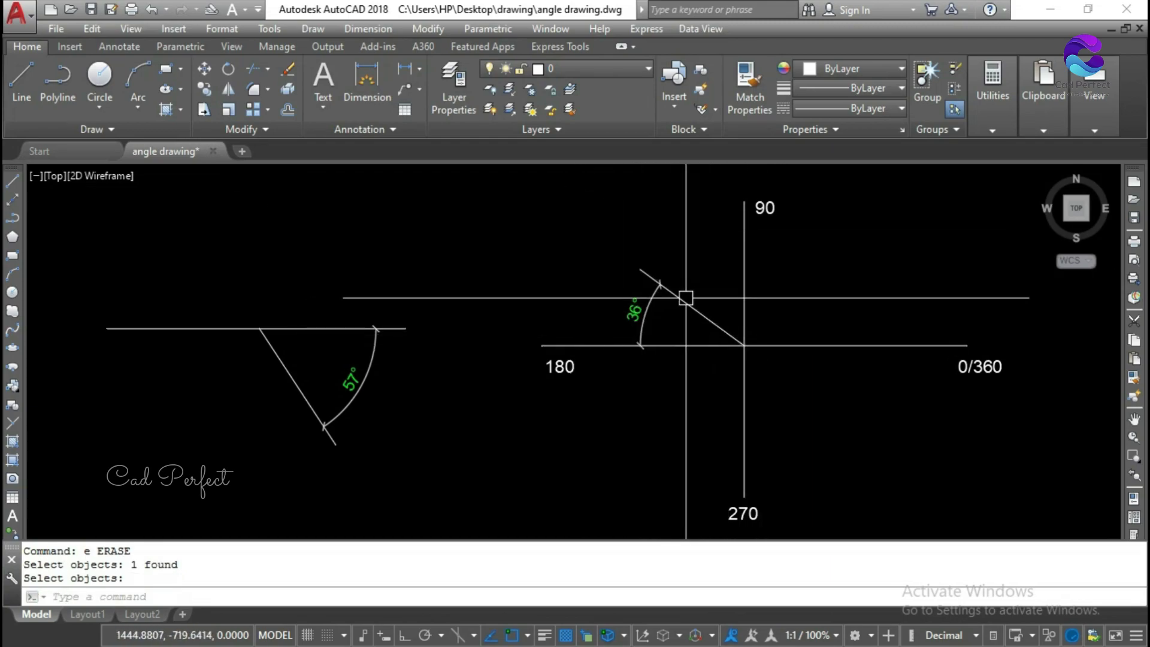
Add a 54° angular dimension from the up-left line to the 90 axis, then erase the 36° dimension
{"action": "left_click", "coordinate": [372, 34]}
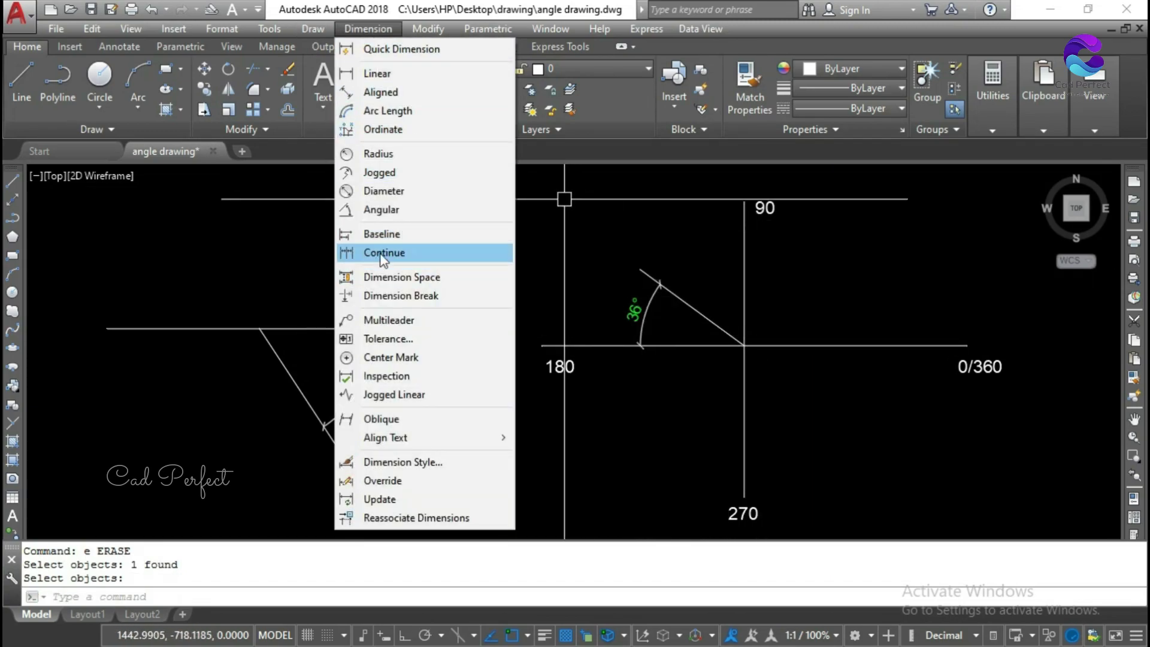
{"action": "left_click", "coordinate": [382, 211]}
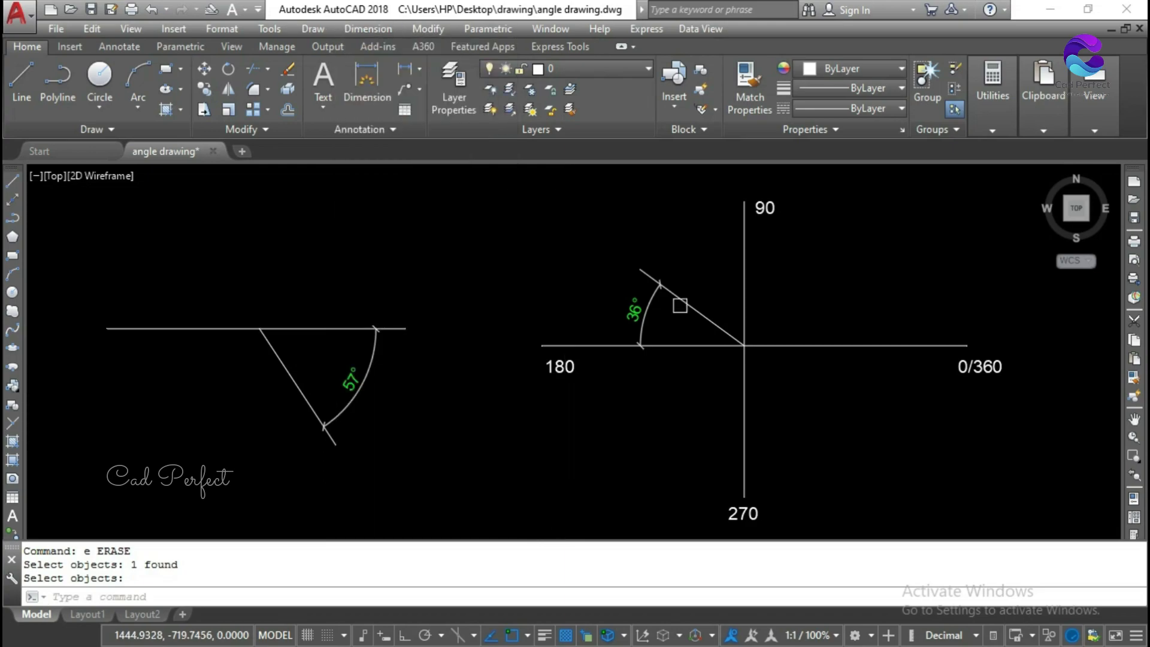
{"action": "left_click", "coordinate": [680, 305]}
{"action": "left_click", "coordinate": [743, 258]}
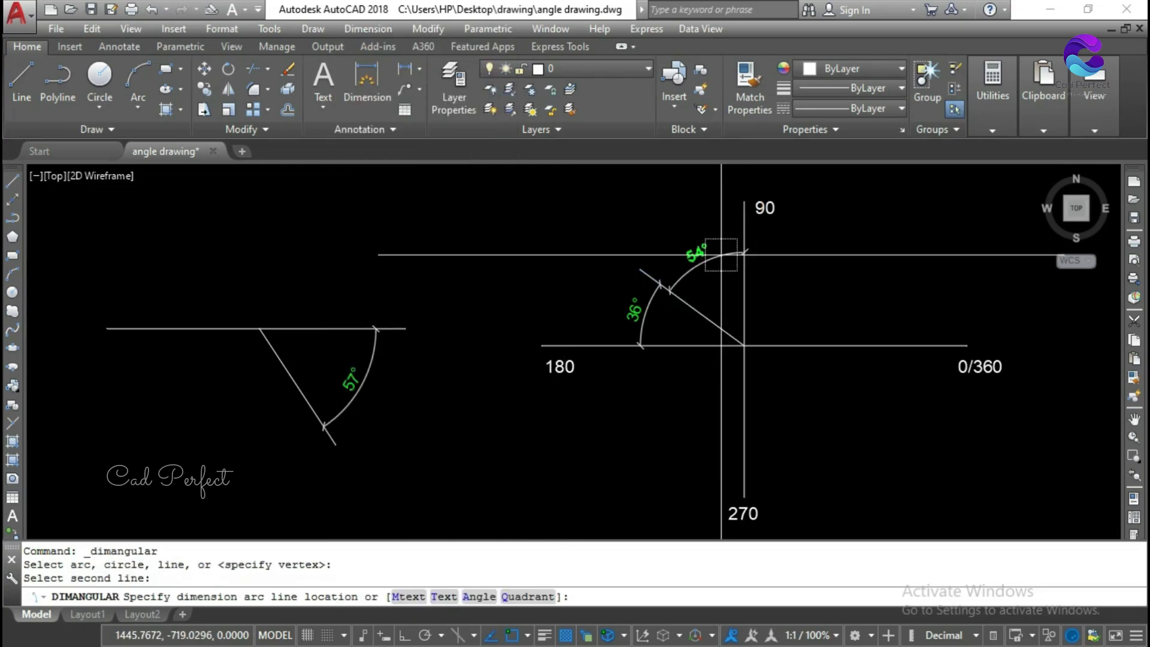
{"action": "left_click", "coordinate": [684, 239]}
{"action": "key", "text": "Escape"}
{"action": "key", "text": "Escape"}
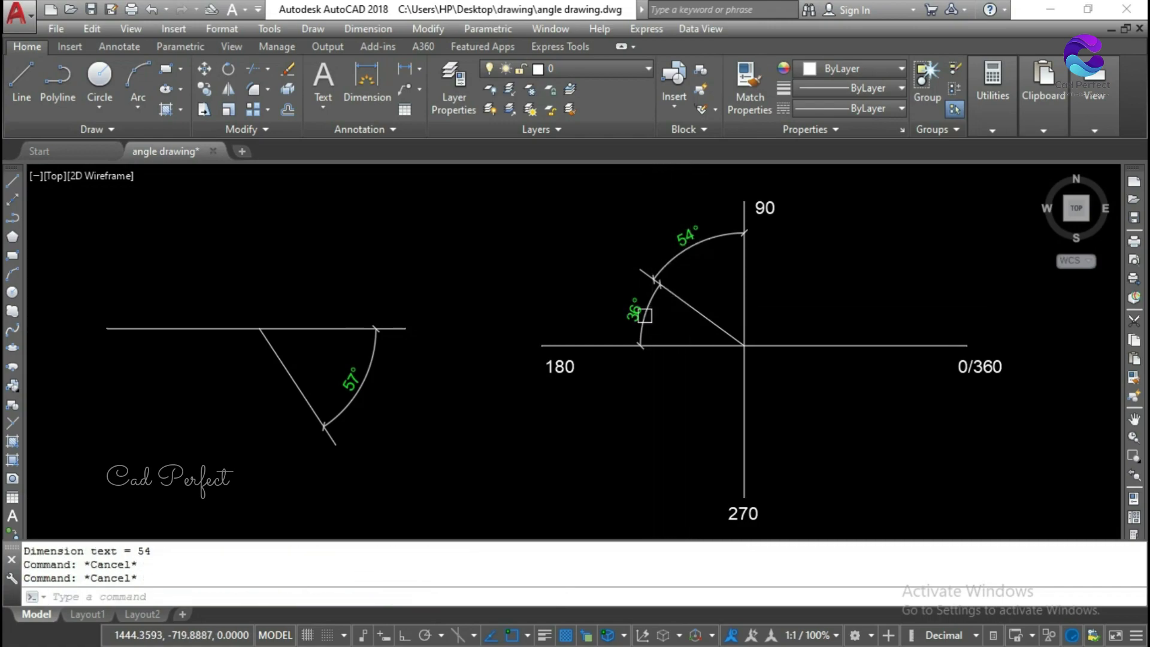
{"action": "type", "text": "e"}
{"action": "left_click", "coordinate": [637, 317]}
{"action": "key", "text": "Return"}
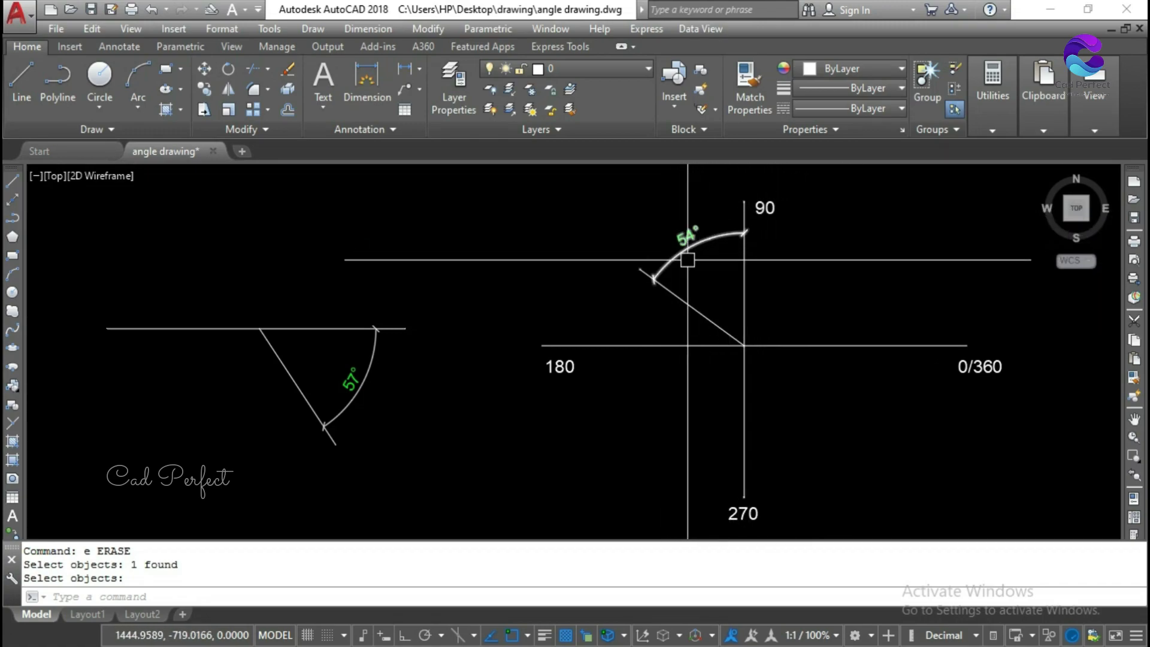
Erase the slanted up-left line and its 54° dimension with a crossing window
{"action": "key", "text": "Escape"}
{"action": "type", "text": "e"}
{"action": "key", "text": "Return"}
{"action": "left_click", "coordinate": [709, 282]}
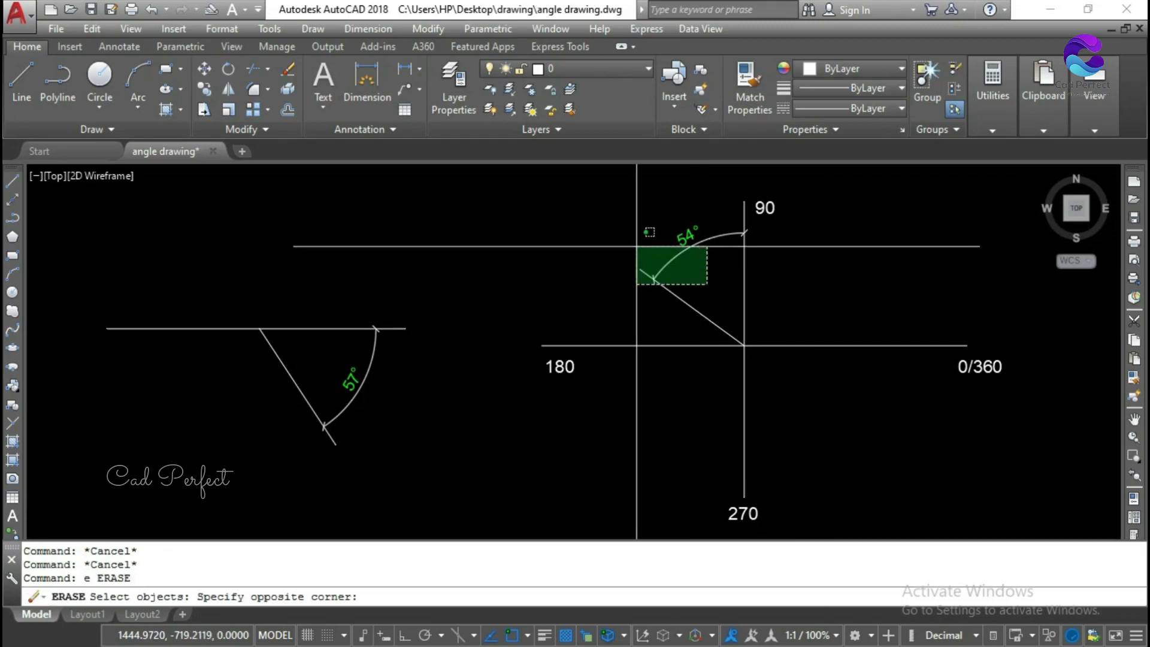
{"action": "left_click", "coordinate": [646, 242]}
{"action": "key", "text": "Return"}
Draw a line from the axis origin down into the lower-left quadrant
{"action": "key", "text": "Escape"}
{"action": "type", "text": "1"}
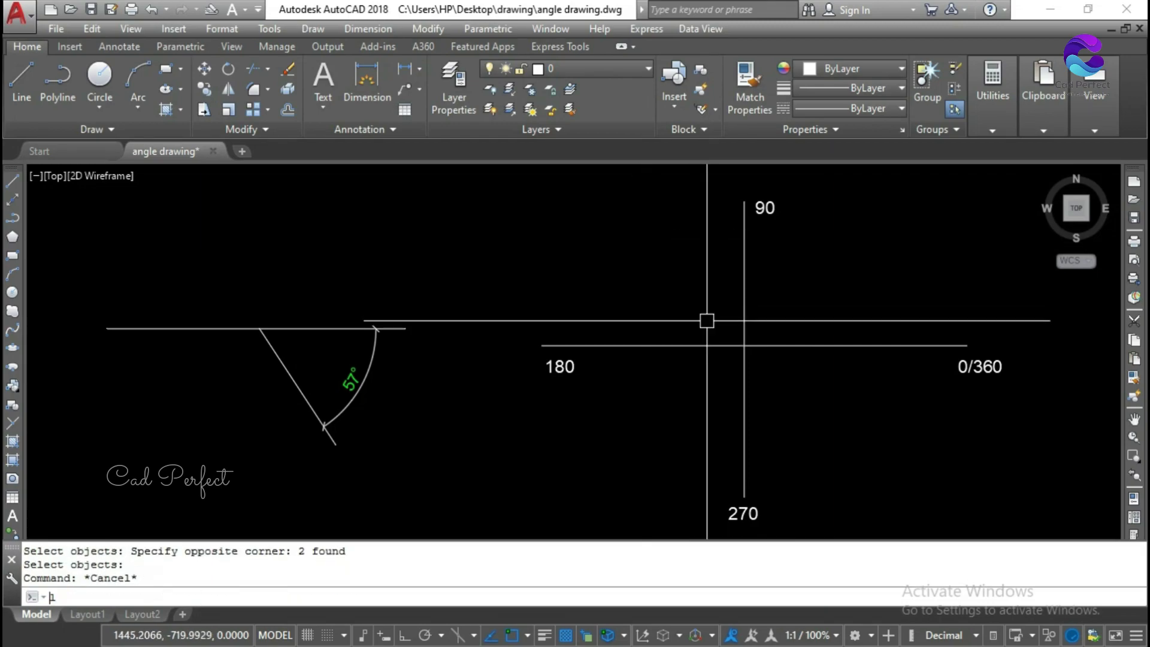
{"action": "key", "text": "Return"}
{"action": "left_click", "coordinate": [744, 346]}
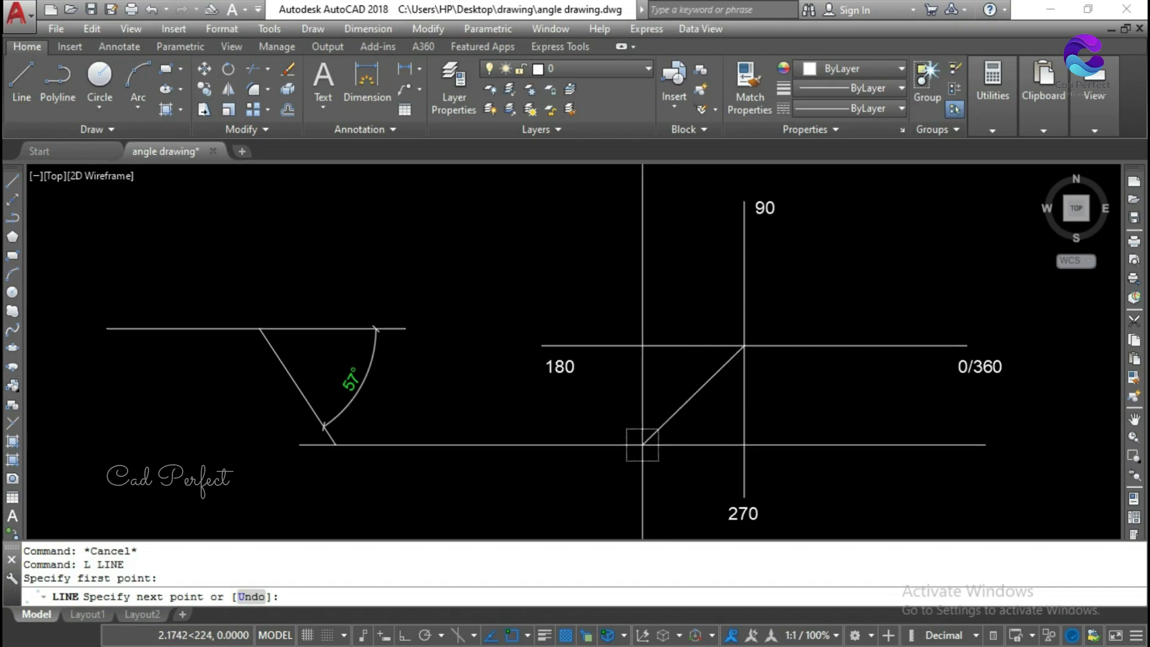
{"action": "left_click", "coordinate": [615, 407]}
{"action": "key", "text": "Escape"}
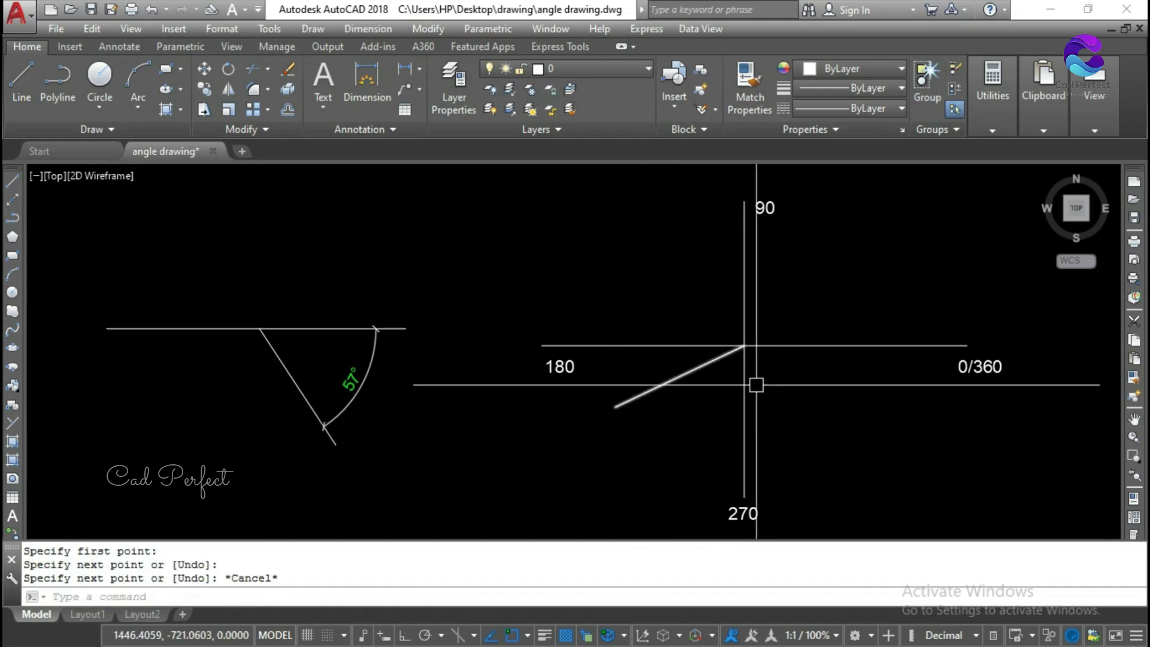
Add a 65° angular dimension between the lower-left line and the 270 axis
{"action": "left_click", "coordinate": [368, 28]}
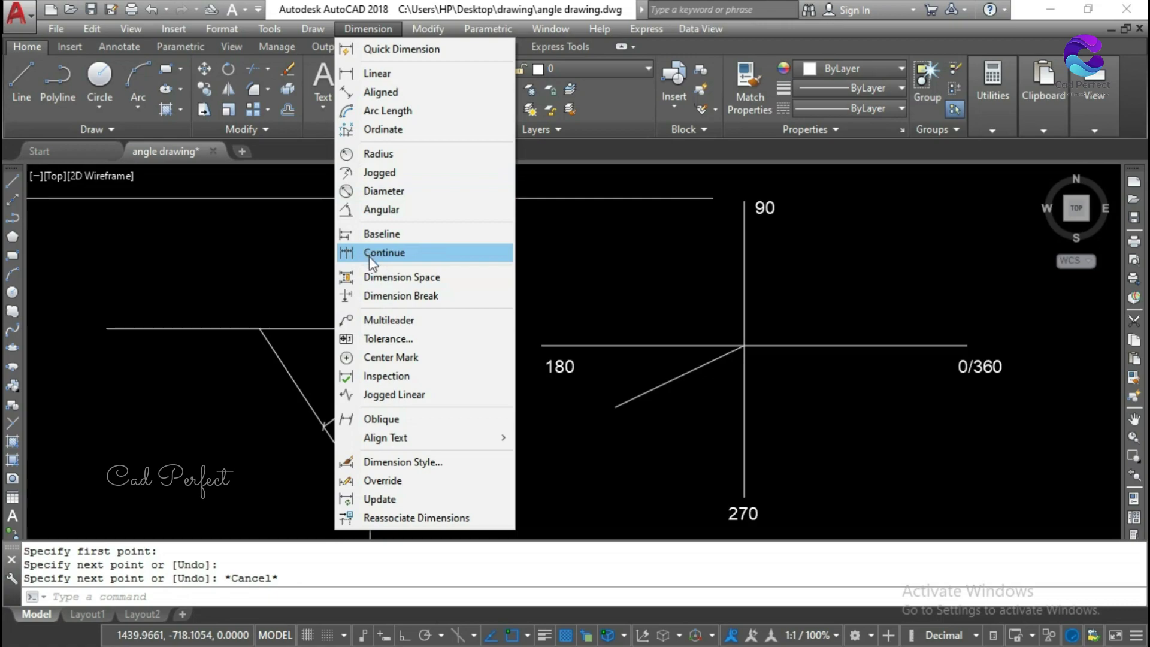
{"action": "left_click", "coordinate": [383, 209]}
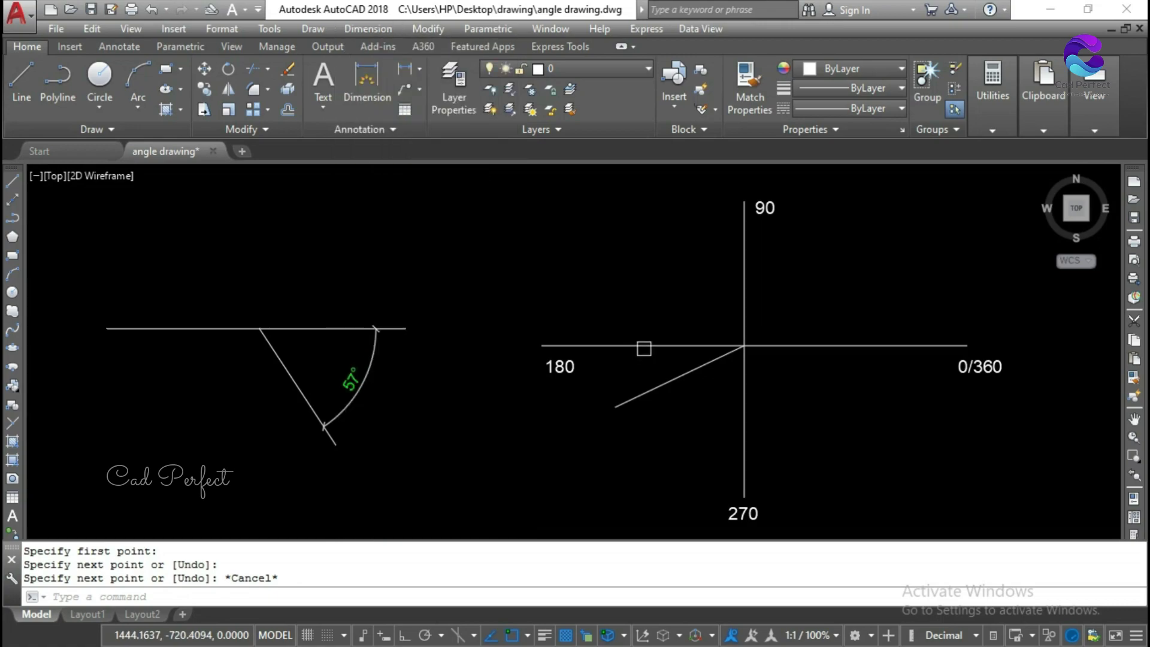
{"action": "left_click", "coordinate": [663, 382]}
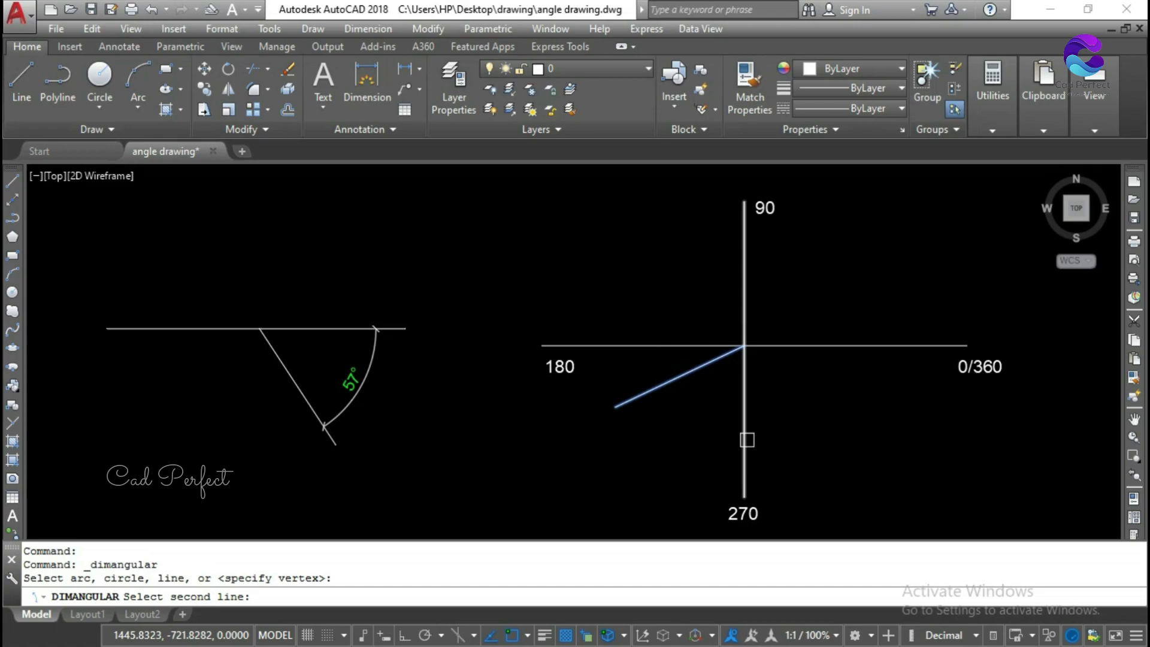
{"action": "left_click", "coordinate": [744, 442]}
{"action": "left_click", "coordinate": [714, 427]}
{"action": "key", "text": "Escape"}
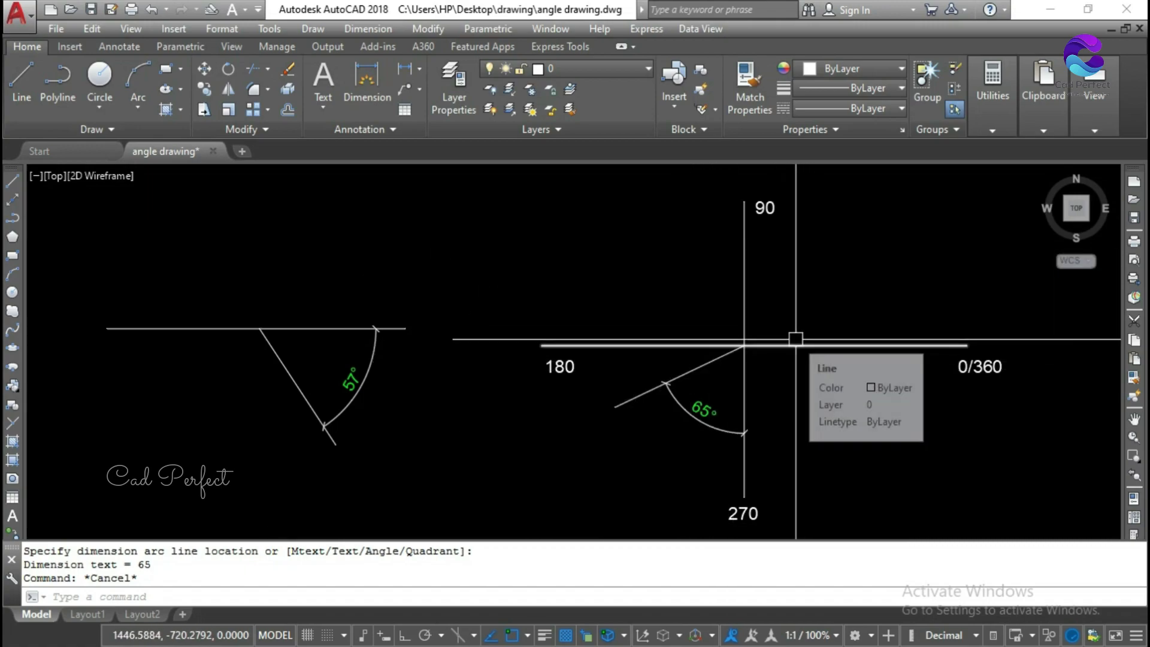
Erase the lower-left line and its 65° dimension, leaving the bare axes
{"action": "key", "text": "Escape"}
{"action": "key", "text": "Escape"}
{"action": "type", "text": "e"}
{"action": "key", "text": "Return"}
{"action": "left_click", "coordinate": [681, 428]}
{"action": "left_click", "coordinate": [634, 387]}
{"action": "key", "text": "Return"}
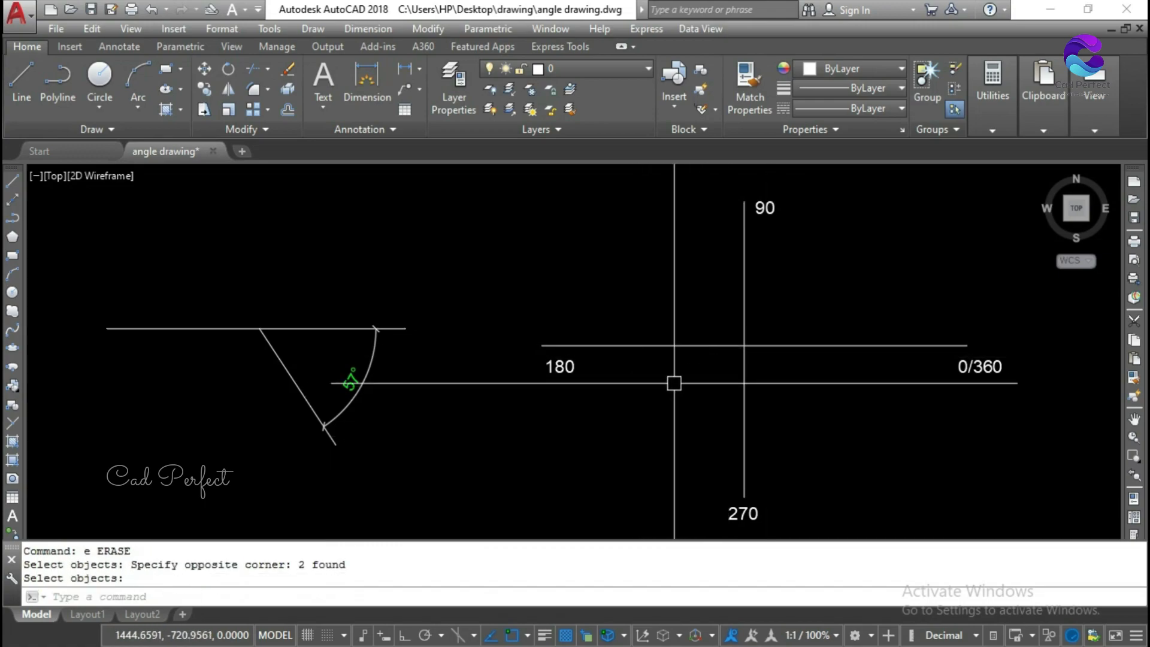
{"action": "key", "text": "Escape"}
{"action": "key", "text": "Escape"}
{"action": "type", "text": "l"}
{"action": "key", "text": "Return"}
{"action": "left_click", "coordinate": [744, 345]}
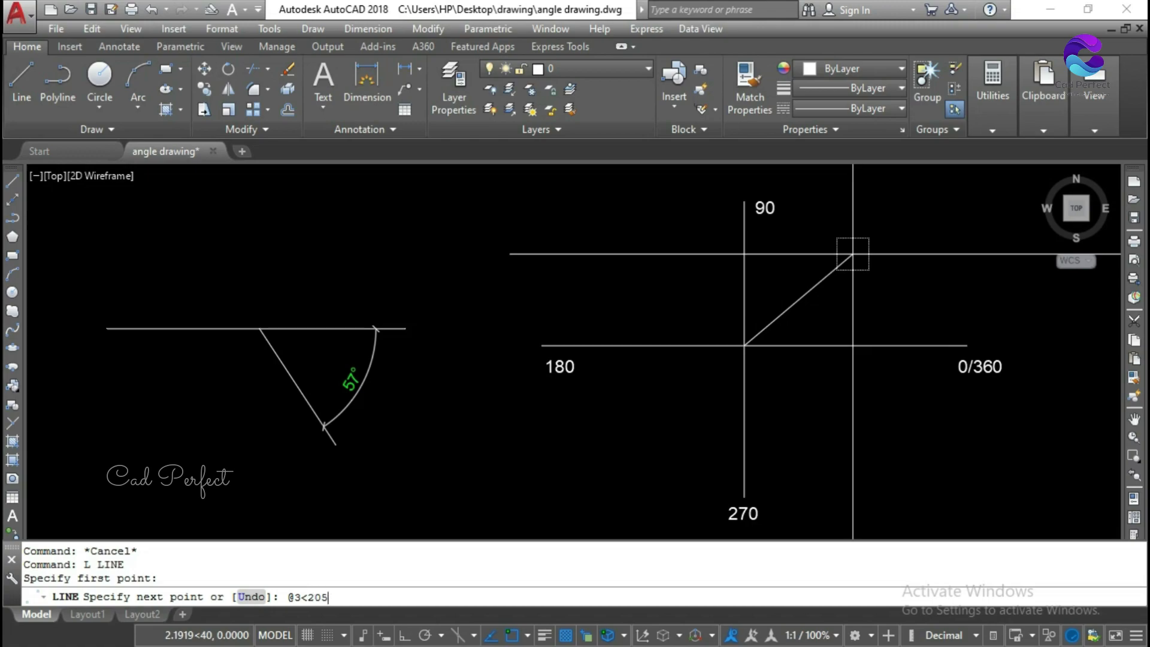
{"action": "key", "text": "Return"}
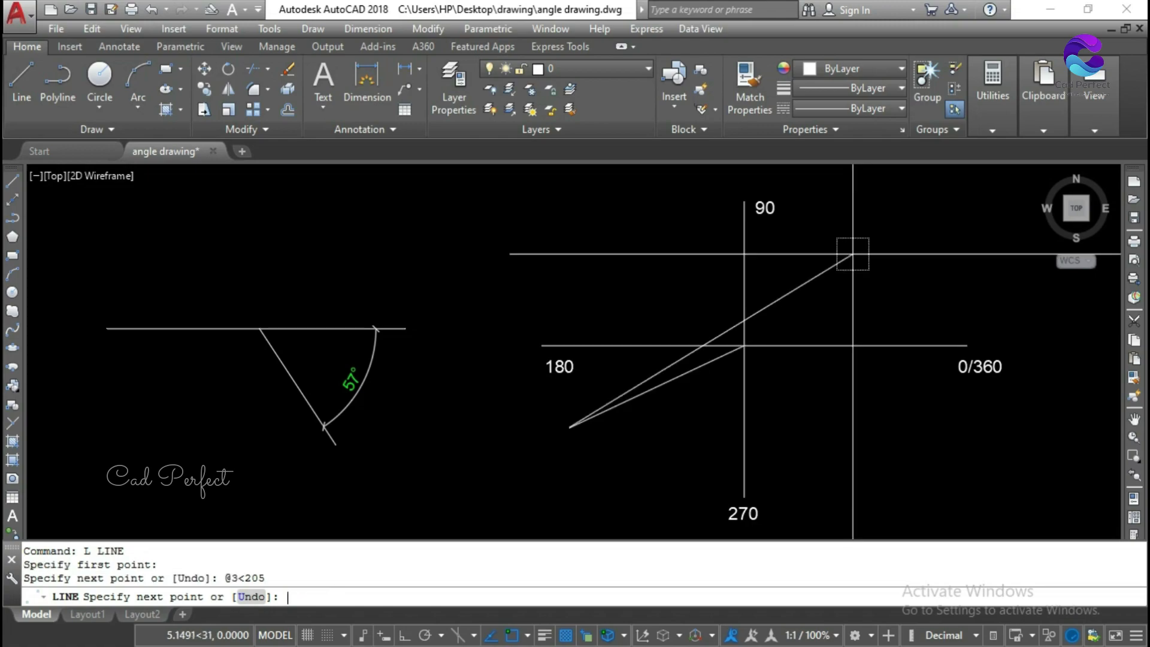
{"action": "key", "text": "Escape"}
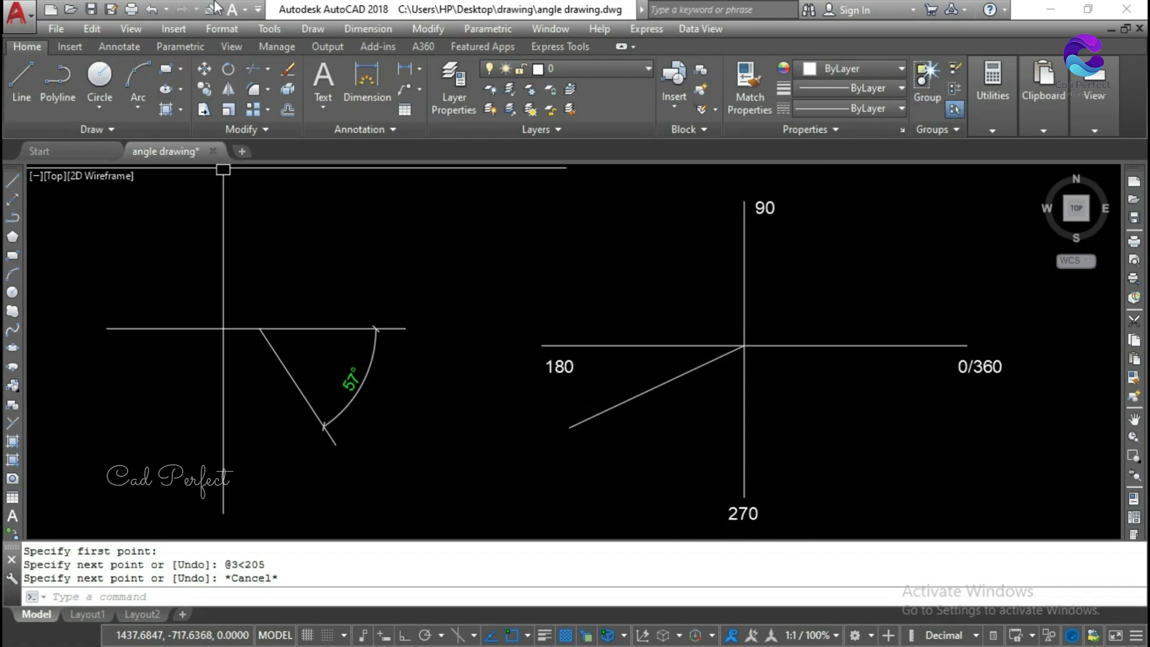
{"action": "left_click", "coordinate": [368, 28]}
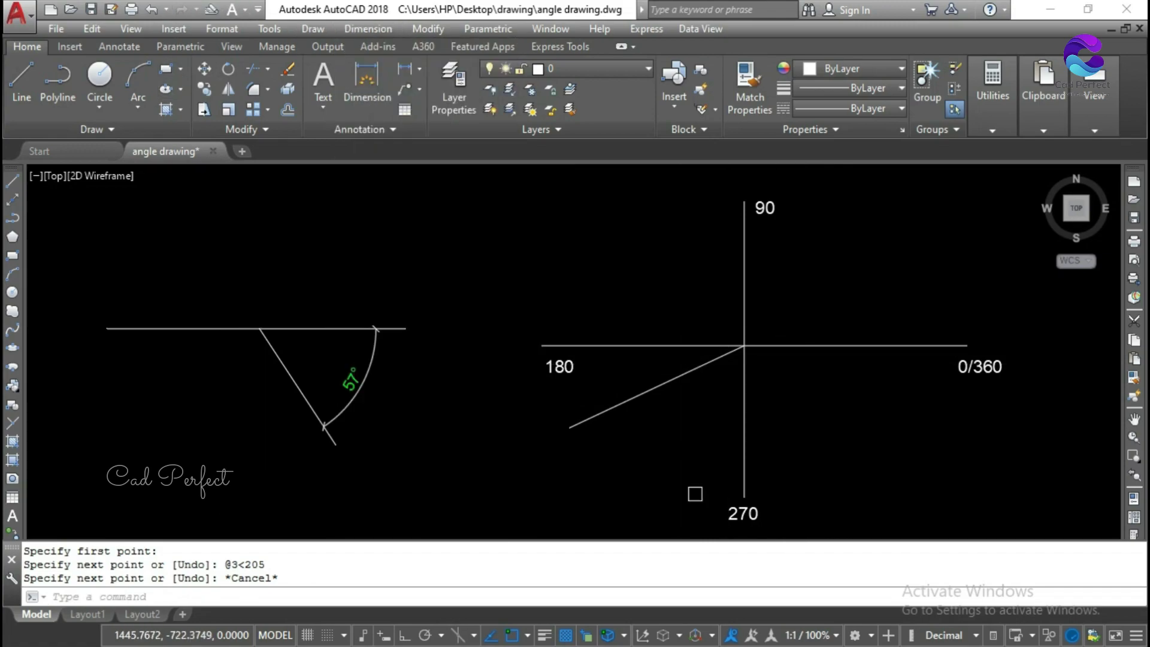
{"action": "left_click", "coordinate": [654, 390]}
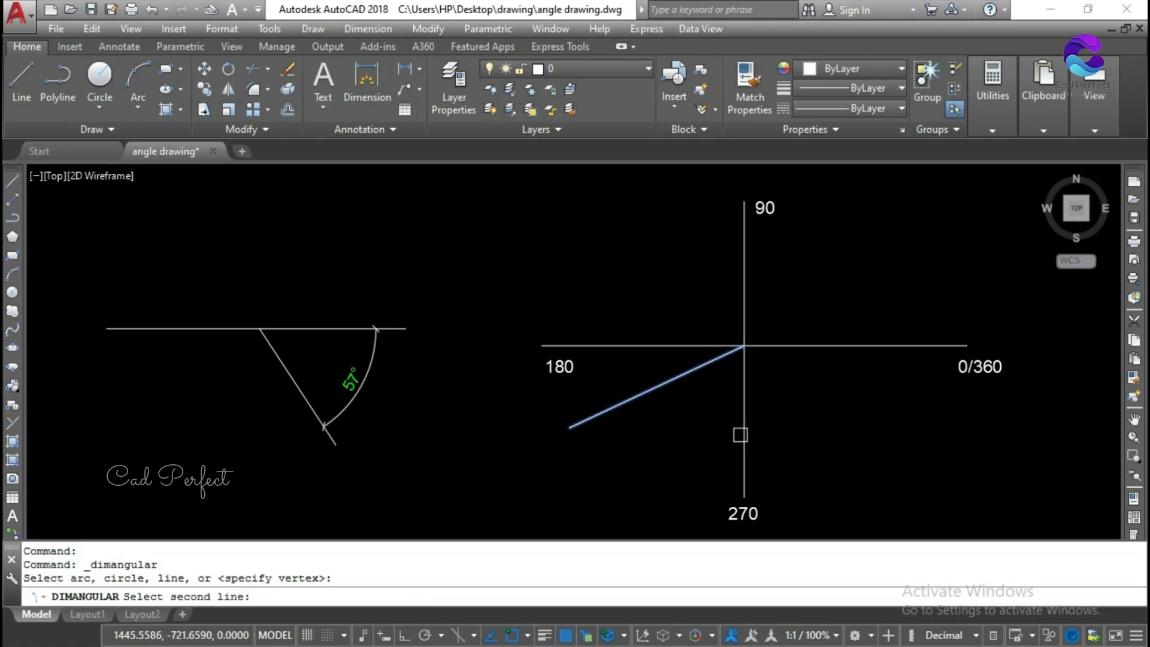
{"action": "left_click", "coordinate": [745, 437]}
{"action": "left_click", "coordinate": [689, 454]}
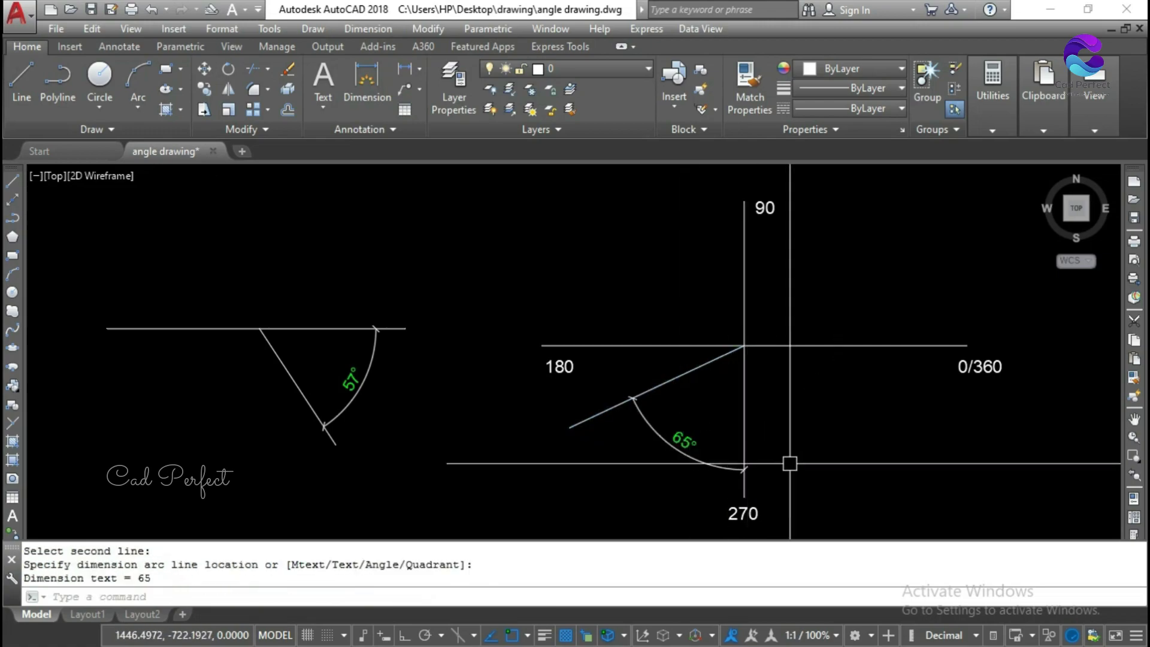
{"action": "key", "text": "Escape"}
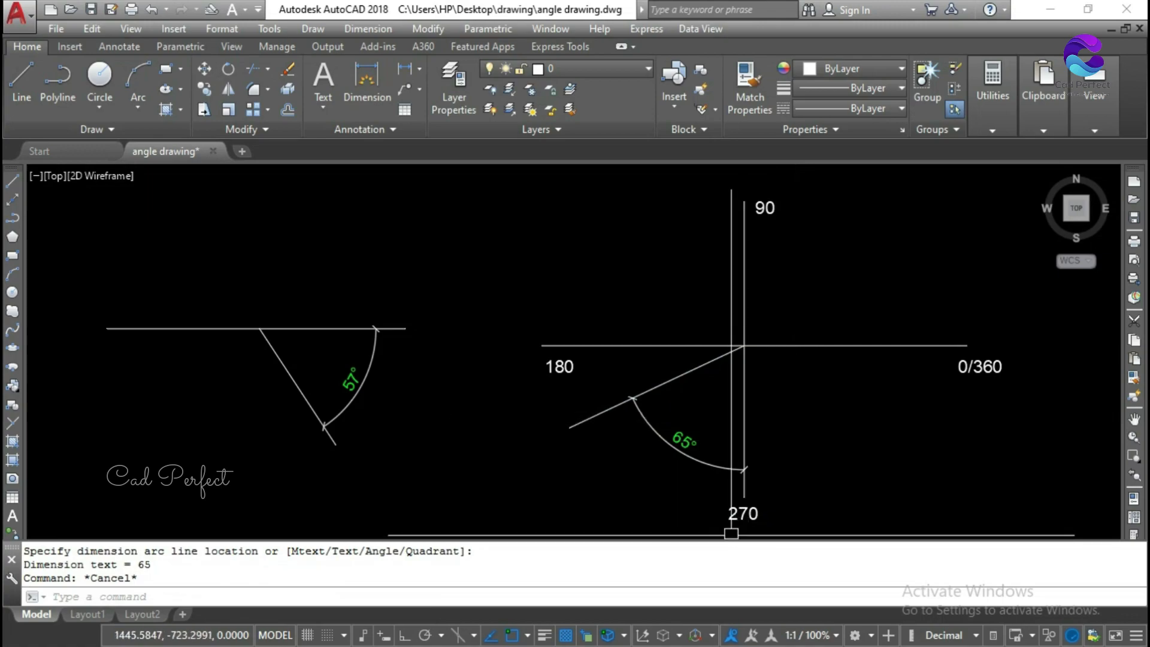
{"action": "key", "text": "Escape"}
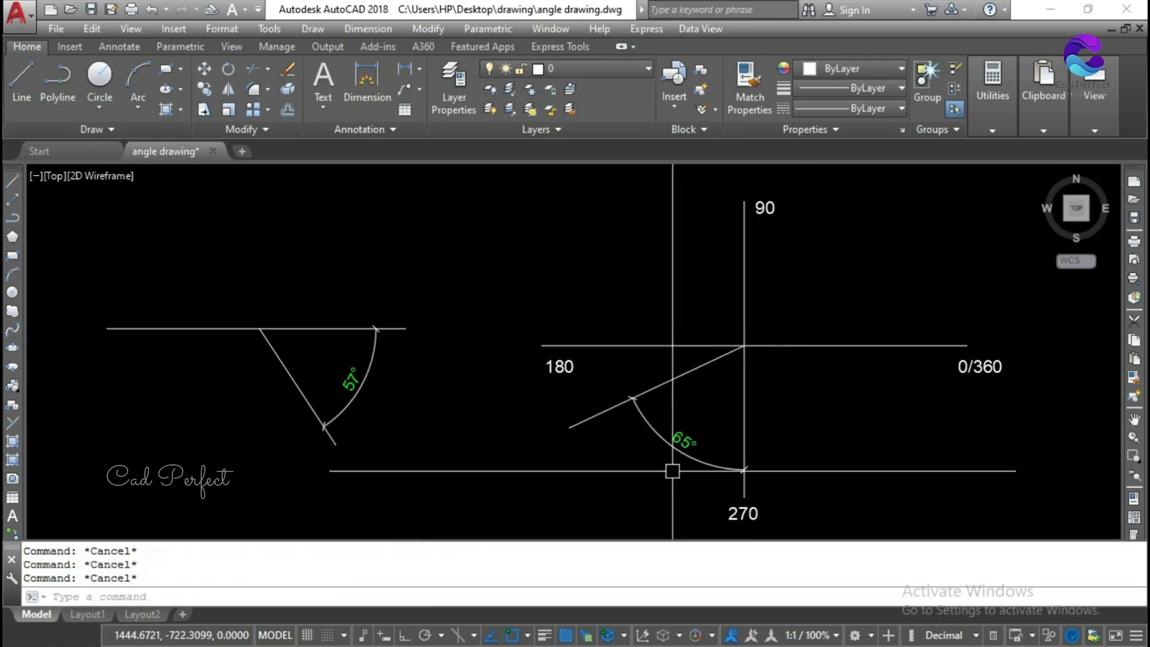
{"action": "type", "text": "e"}
{"action": "key", "text": "Return"}
{"action": "left_click", "coordinate": [671, 468]}
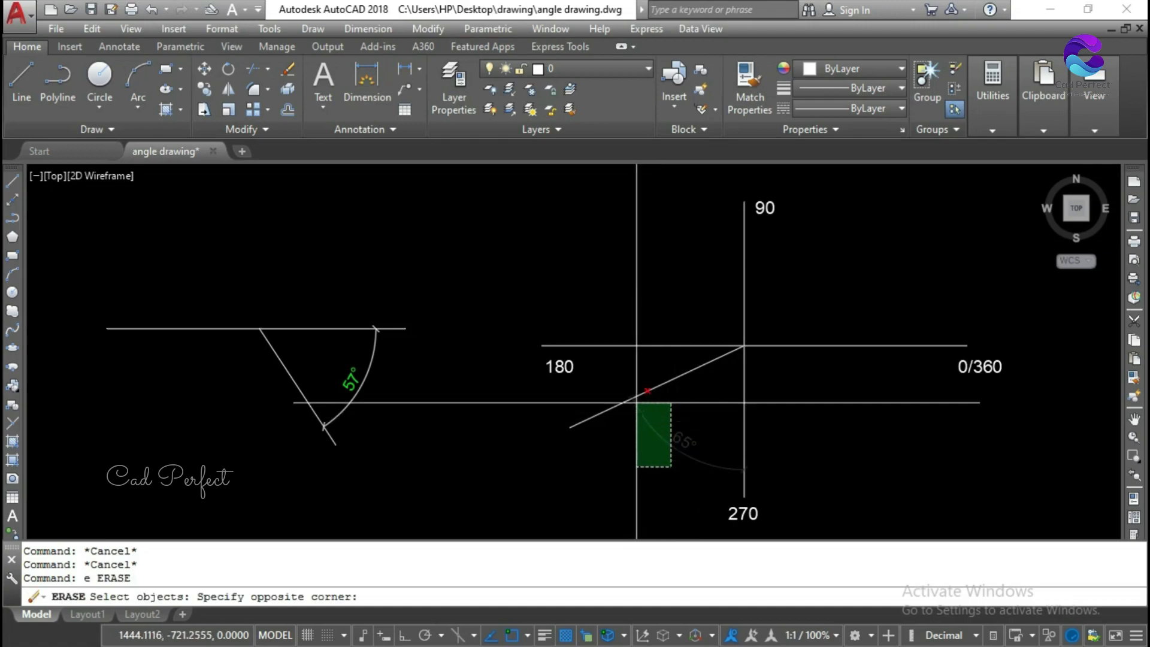
{"action": "left_click", "coordinate": [636, 402]}
{"action": "key", "text": "Return"}
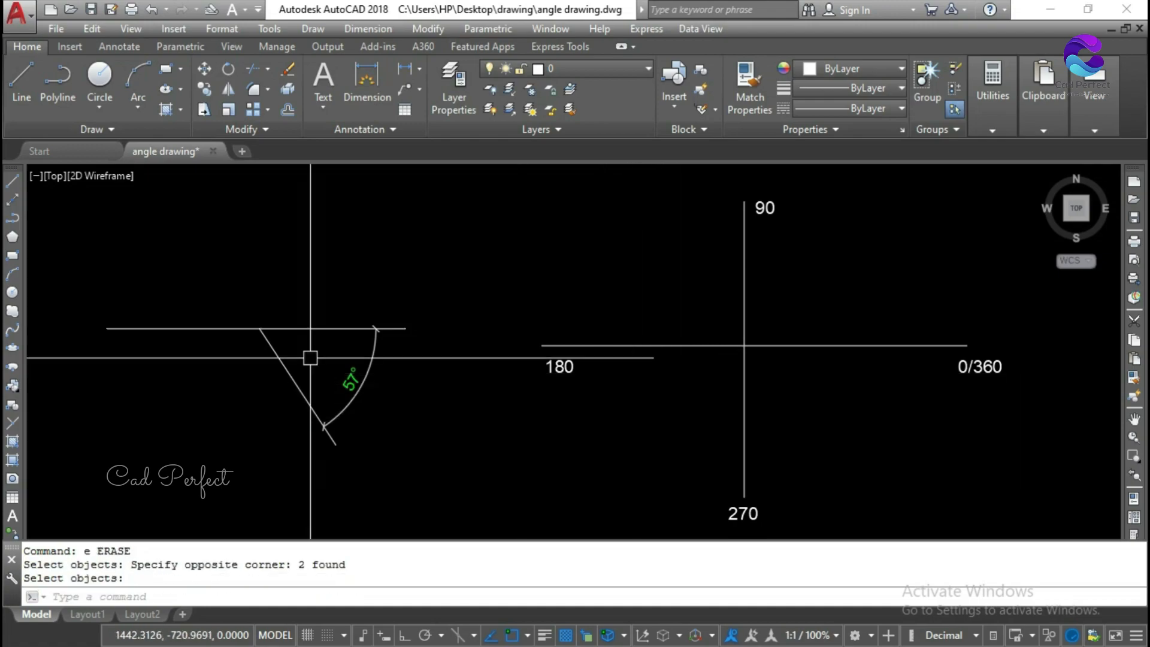
Copy the slanted line and 57° dimension from its vertex onto the right axes origin
{"action": "key", "text": "Escape"}
{"action": "key", "text": "Escape"}
{"action": "key", "text": "Escape"}
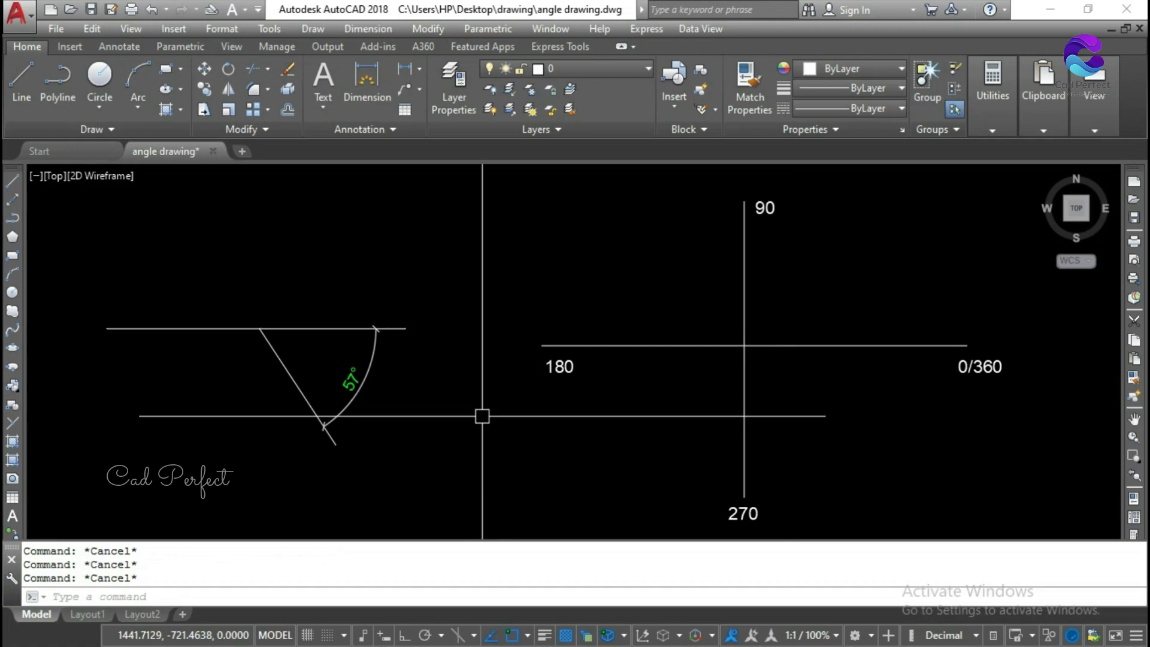
{"action": "type", "text": "c"}
{"action": "key", "text": "Return"}
{"action": "key", "text": "Escape"}
{"action": "key", "text": "Escape"}
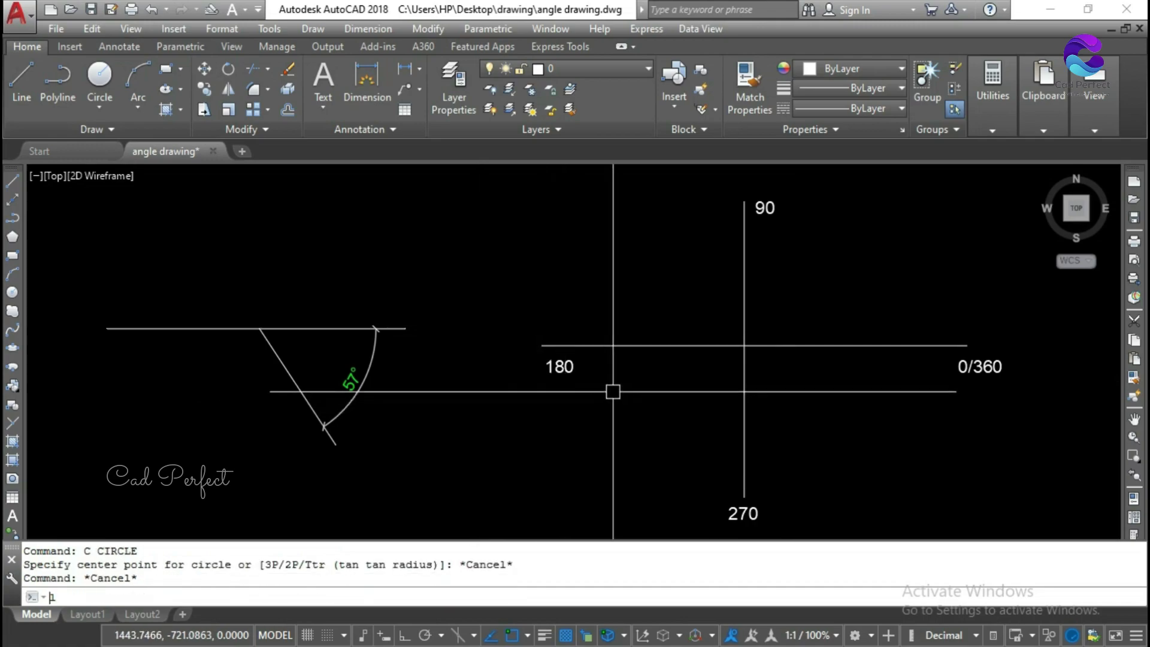
{"action": "key", "text": "Return"}
{"action": "key", "text": "Escape"}
{"action": "key", "text": "Escape"}
{"action": "key", "text": "Escape"}
{"action": "type", "text": "c"}
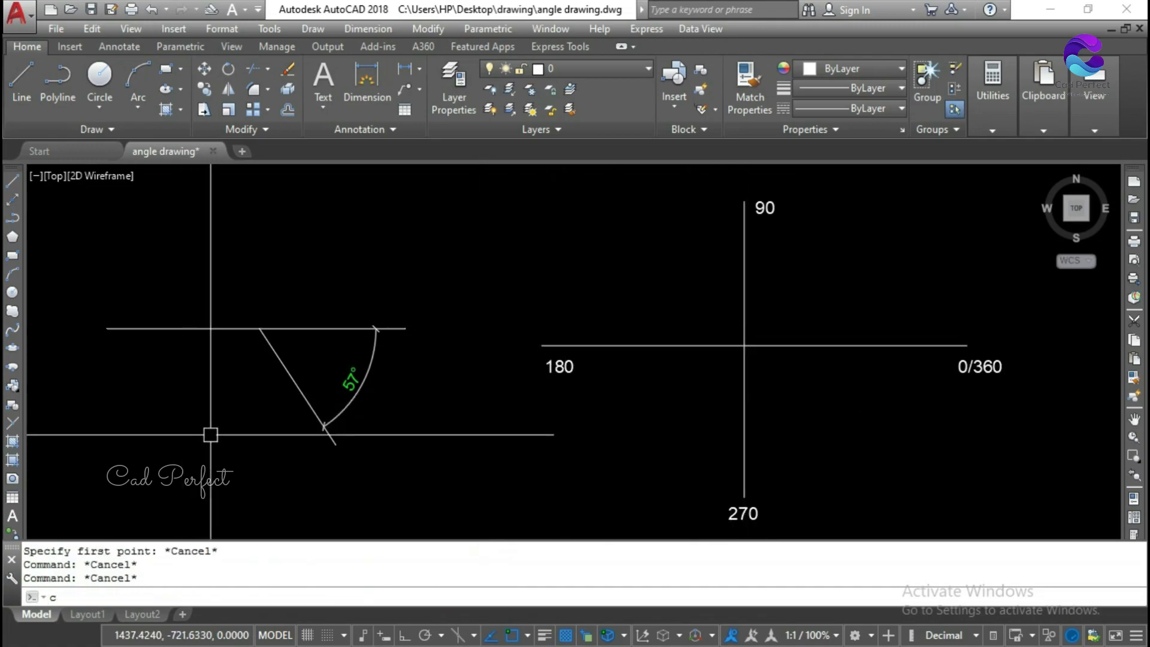
{"action": "type", "text": "op"}
{"action": "key", "text": "Return"}
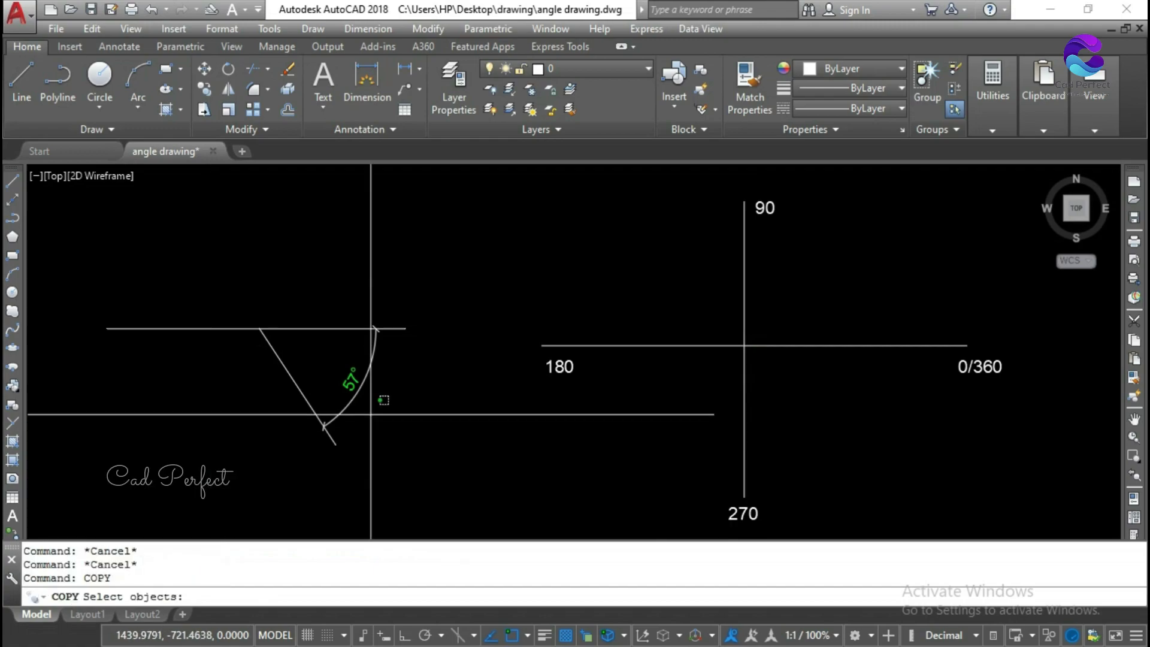
{"action": "left_click", "coordinate": [384, 401]}
{"action": "left_click", "coordinate": [254, 370]}
{"action": "key", "text": "Return"}
{"action": "left_click", "coordinate": [259, 328]}
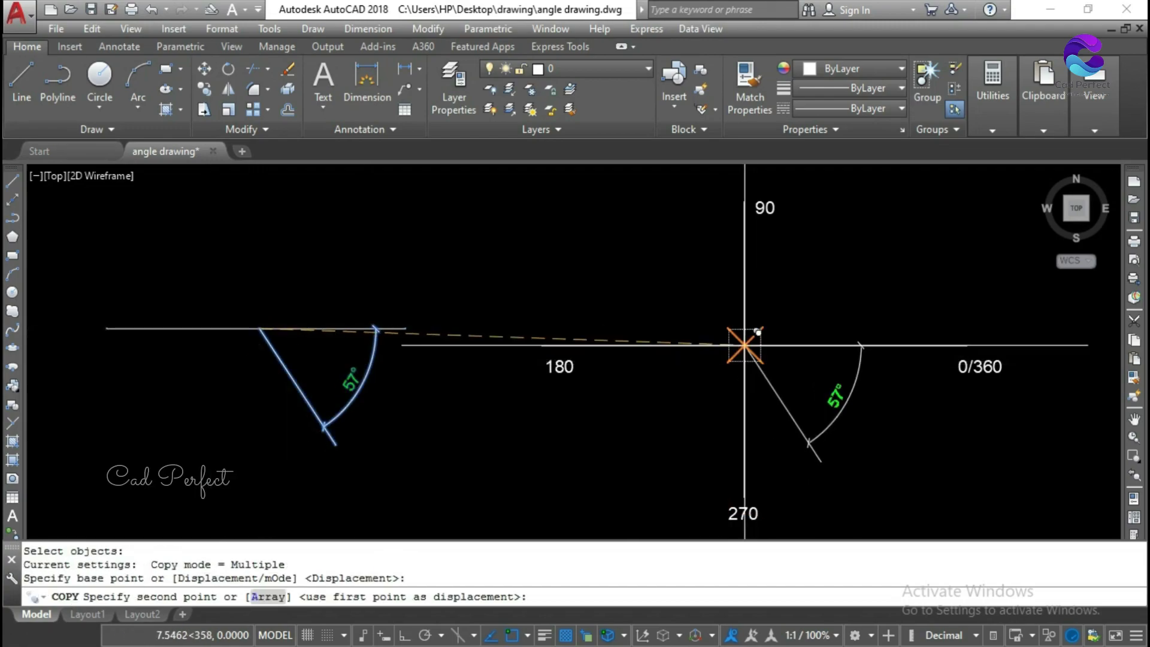
{"action": "left_click", "coordinate": [744, 345]}
{"action": "key", "text": "Escape"}
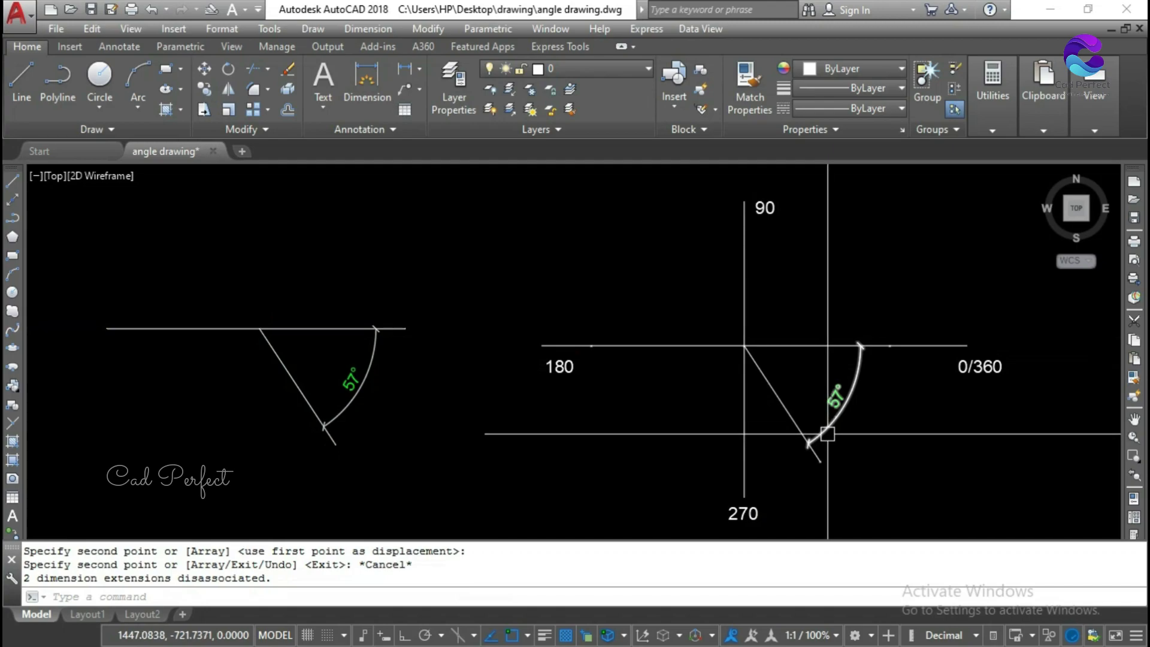
Try extending a line to the vertical 90/270 axis, then abandon it
{"action": "key", "text": "Escape"}
{"action": "key", "text": "Escape"}
{"action": "type", "text": "ex"}
{"action": "key", "text": "Return"}
{"action": "left_click", "coordinate": [745, 442]}
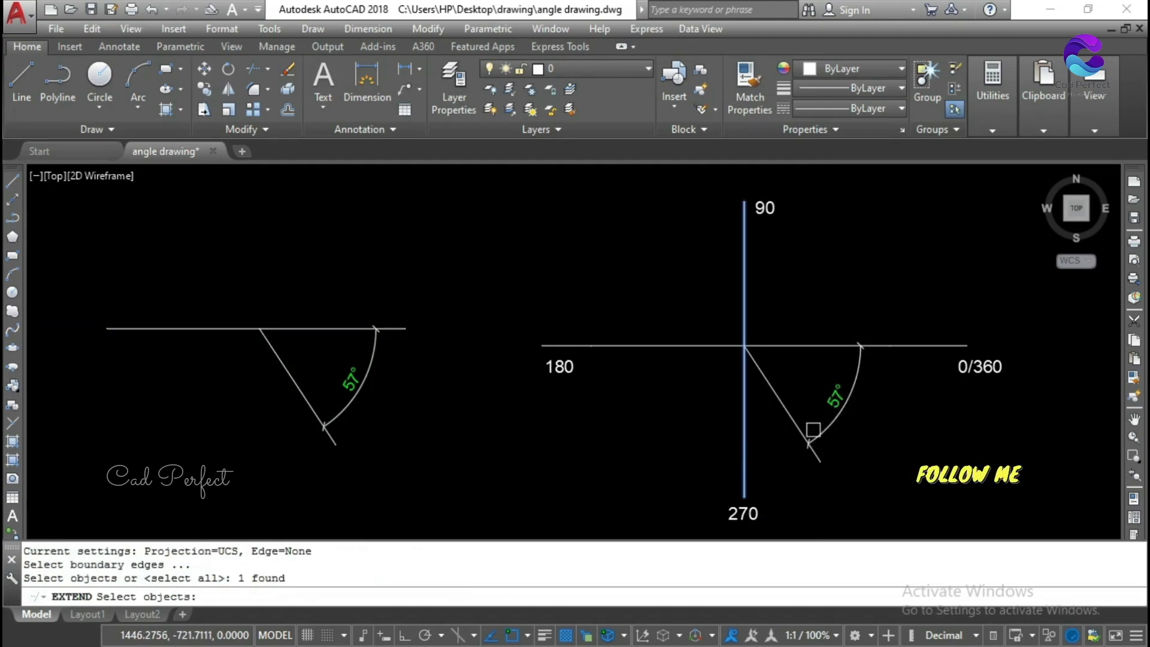
{"action": "key", "text": "Return"}
{"action": "left_click", "coordinate": [816, 426]}
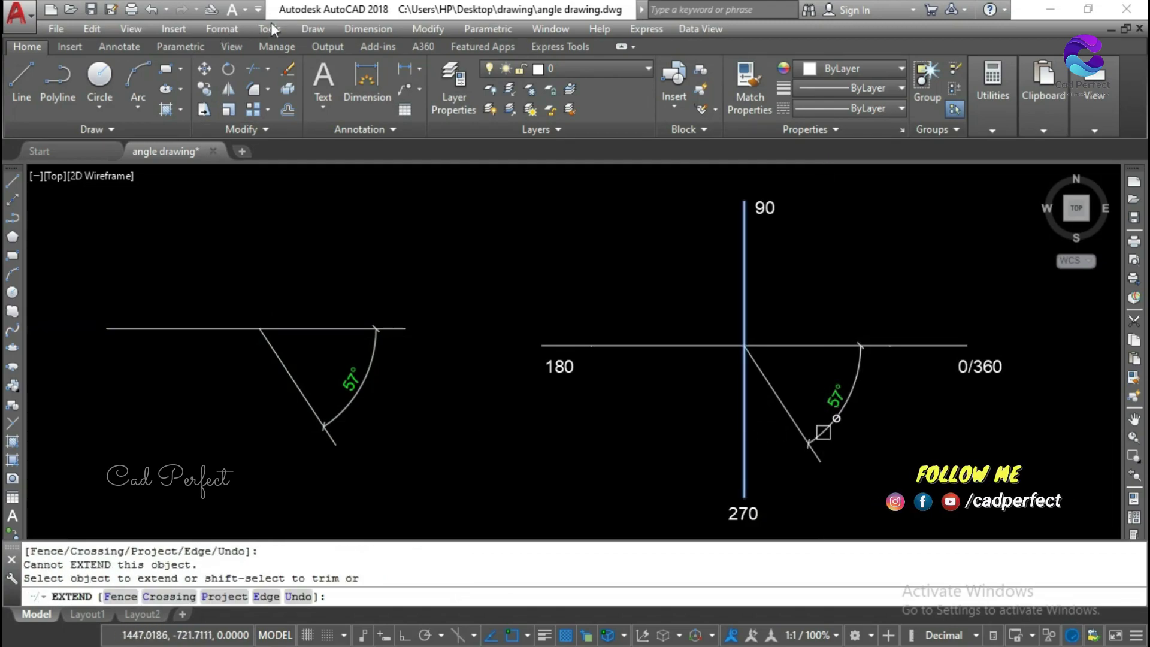
{"action": "key", "text": "Escape"}
Add a 33° angular dimension between the 270 axis and the copied diagonal
{"action": "left_click", "coordinate": [367, 31]}
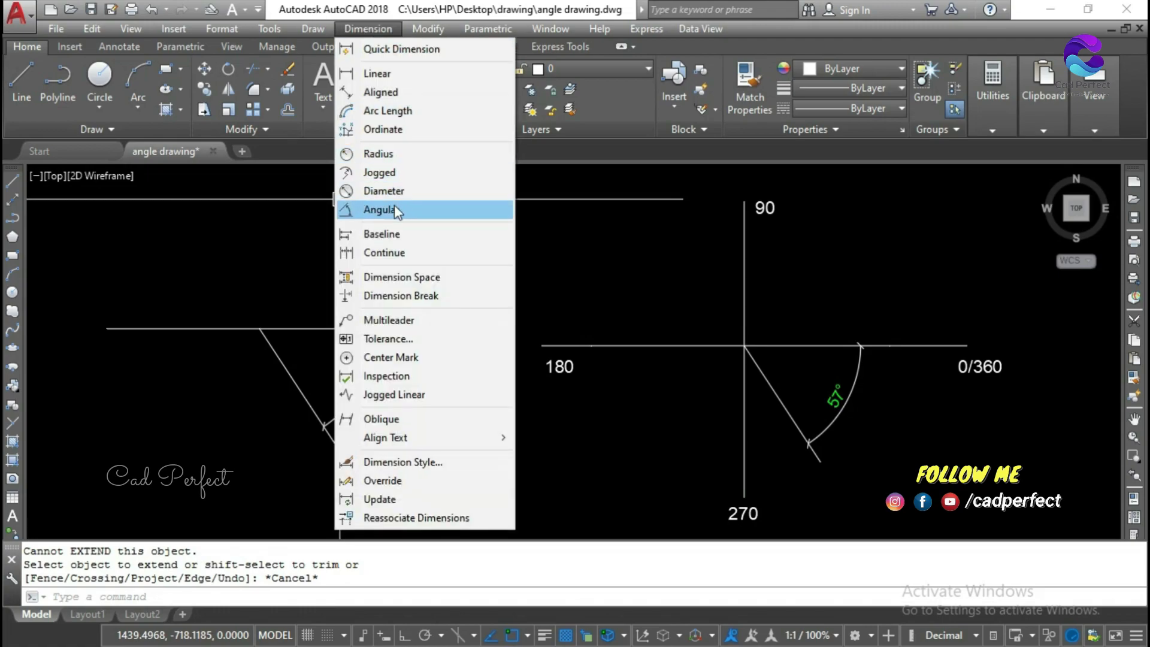
{"action": "left_click", "coordinate": [393, 211]}
{"action": "left_click", "coordinate": [744, 414]}
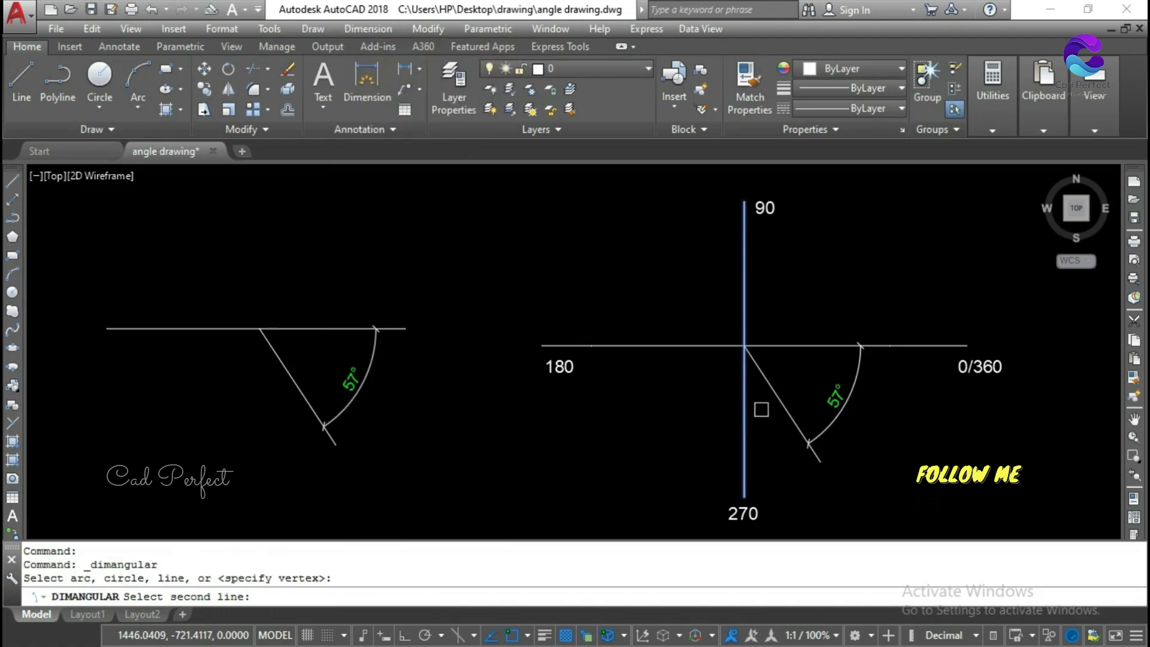
{"action": "left_click", "coordinate": [777, 381]}
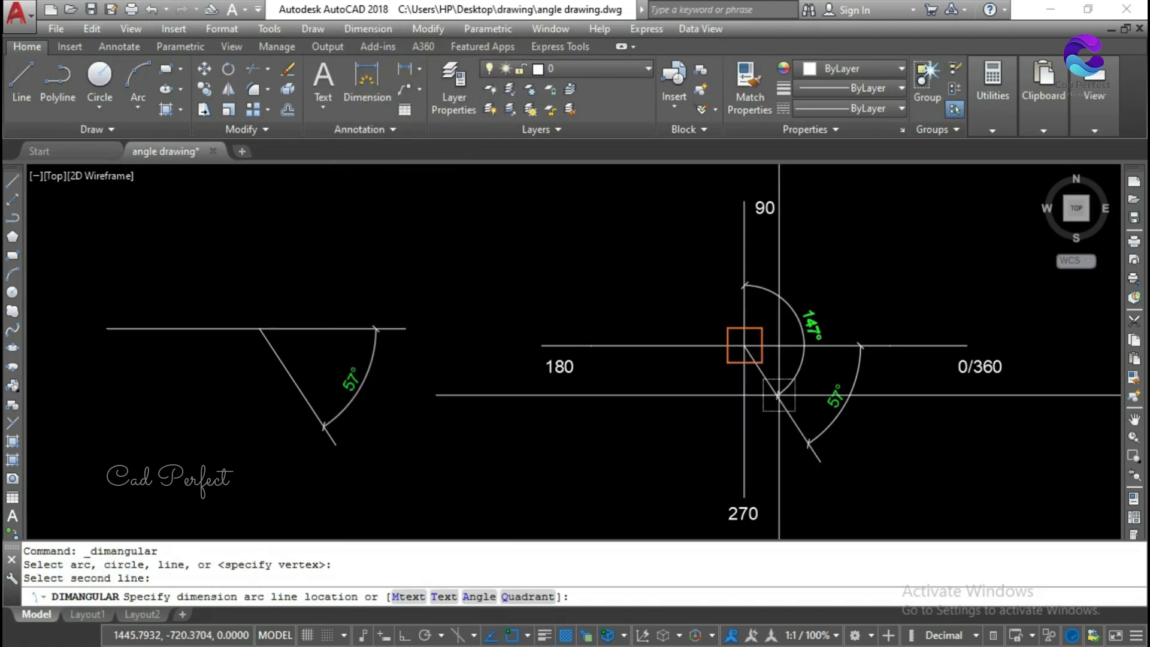
{"action": "left_click", "coordinate": [788, 458]}
{"action": "key", "text": "Escape"}
{"action": "key", "text": "Escape"}
Erase the copied 57° dimension
{"action": "type", "text": "e"}
{"action": "key", "text": "Return"}
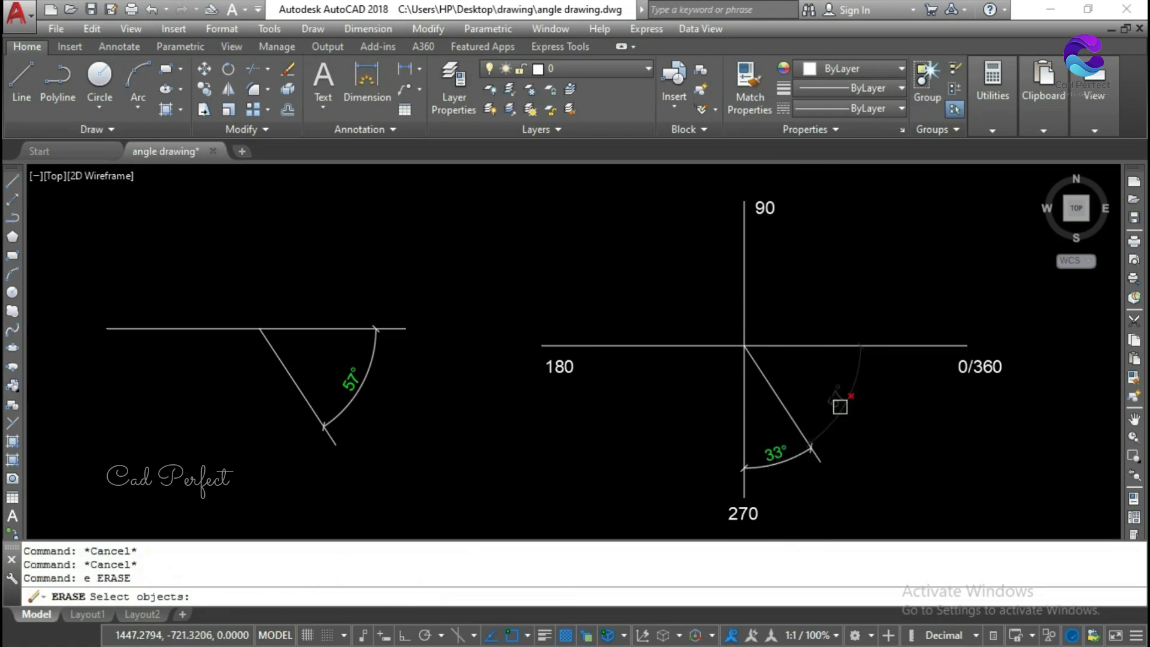
{"action": "left_click", "coordinate": [820, 461]}
{"action": "key", "text": "Return"}
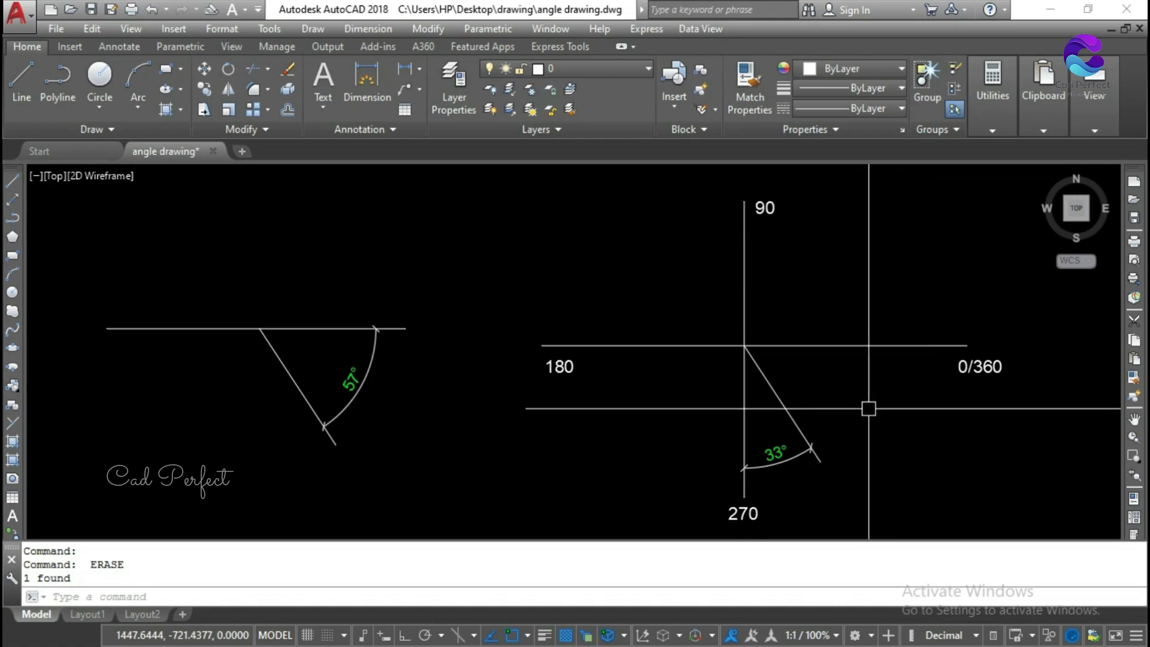
Erase the diagonal line and its 33° dimension
{"action": "key", "text": "Escape"}
{"action": "type", "text": "e"}
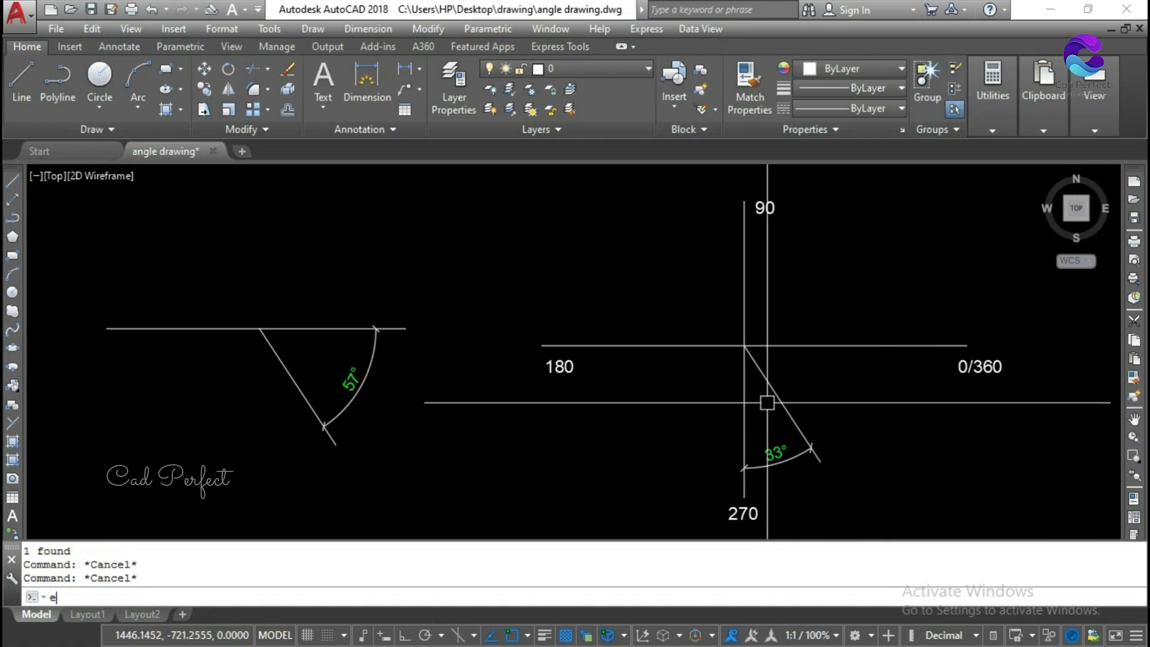
{"action": "key", "text": "Return"}
{"action": "key", "text": "Return"}
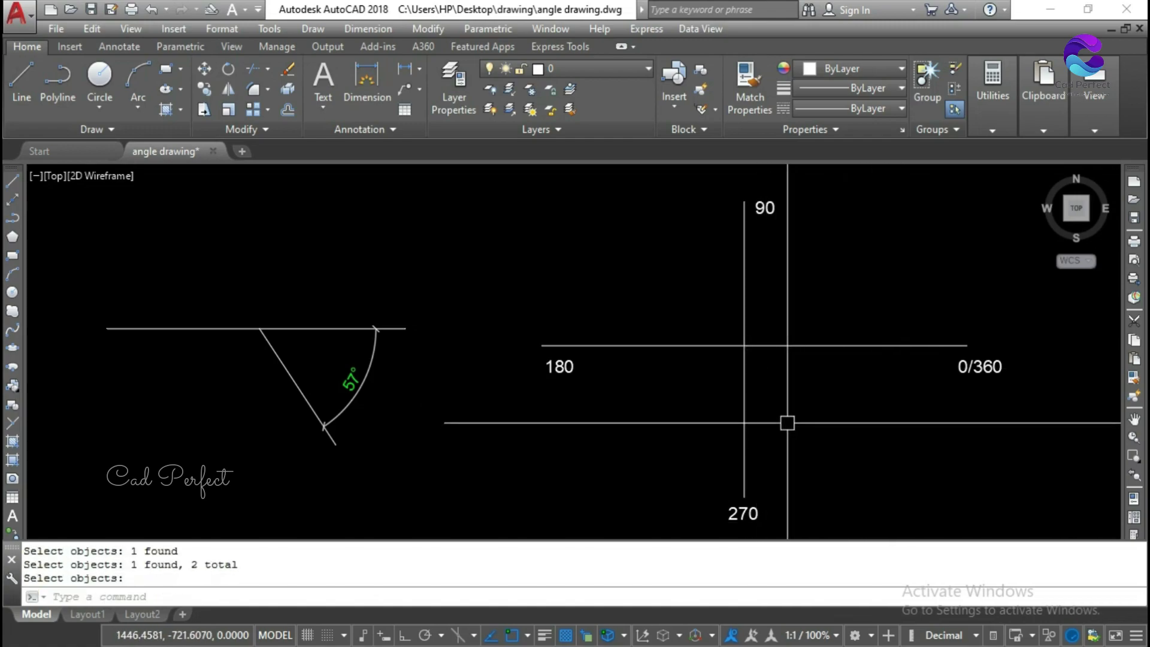
{"action": "key", "text": "Escape"}
{"action": "key", "text": "Escape"}
{"action": "type", "text": "l"}
{"action": "key", "text": "Return"}
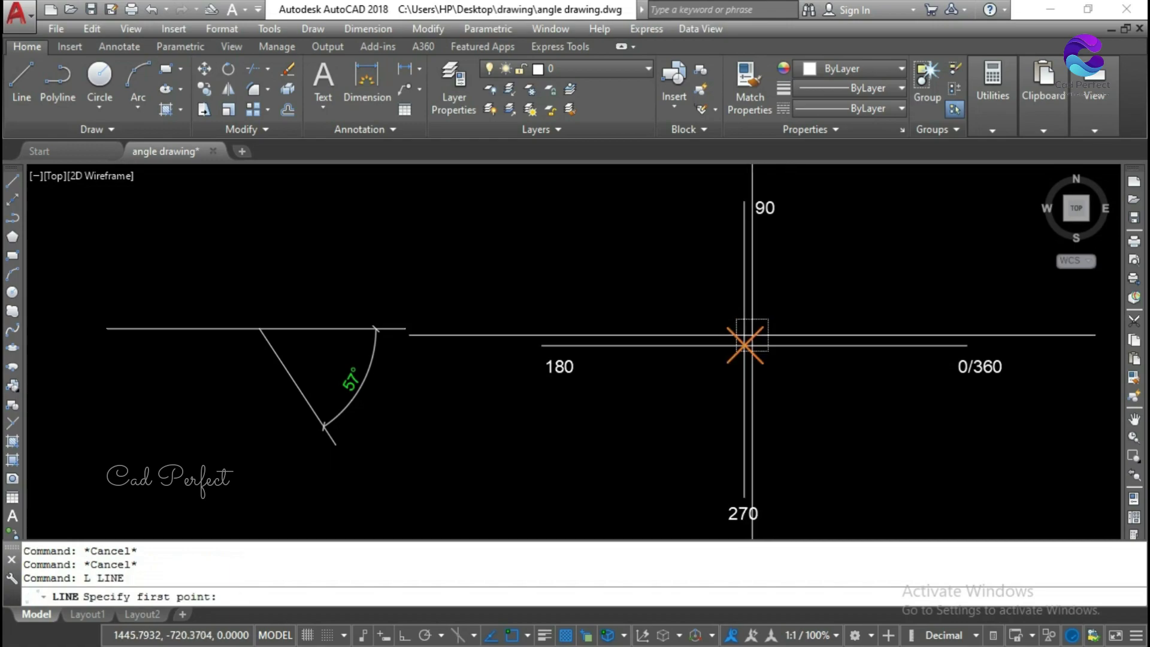
Draw a 3-unit line from the axis origin at 303° (@3<303) with Ortho off
{"action": "left_click", "coordinate": [745, 345]}
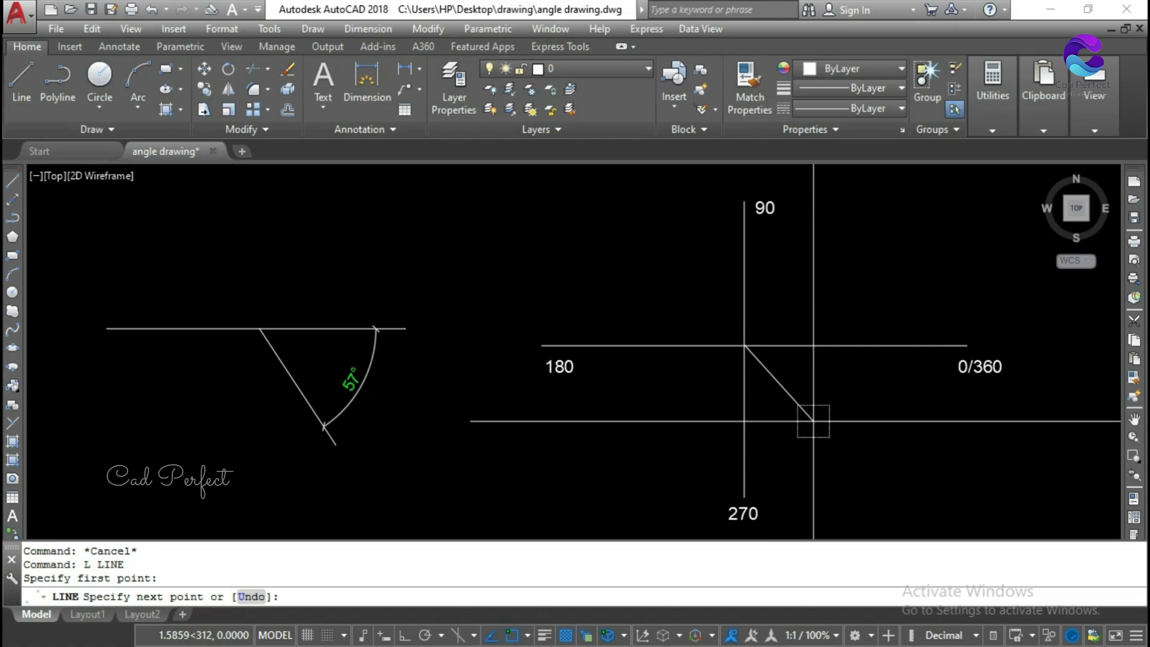
{"action": "key", "text": "F8"}
{"action": "type", "text": "@"}
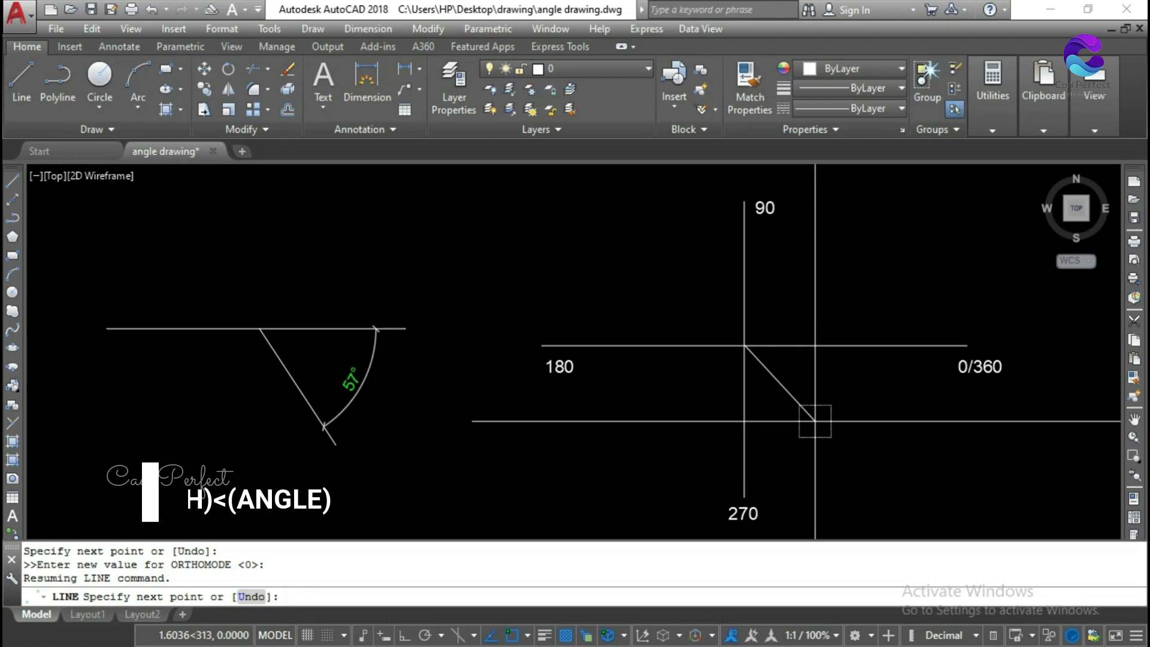
{"action": "type", "text": "@3<303"}
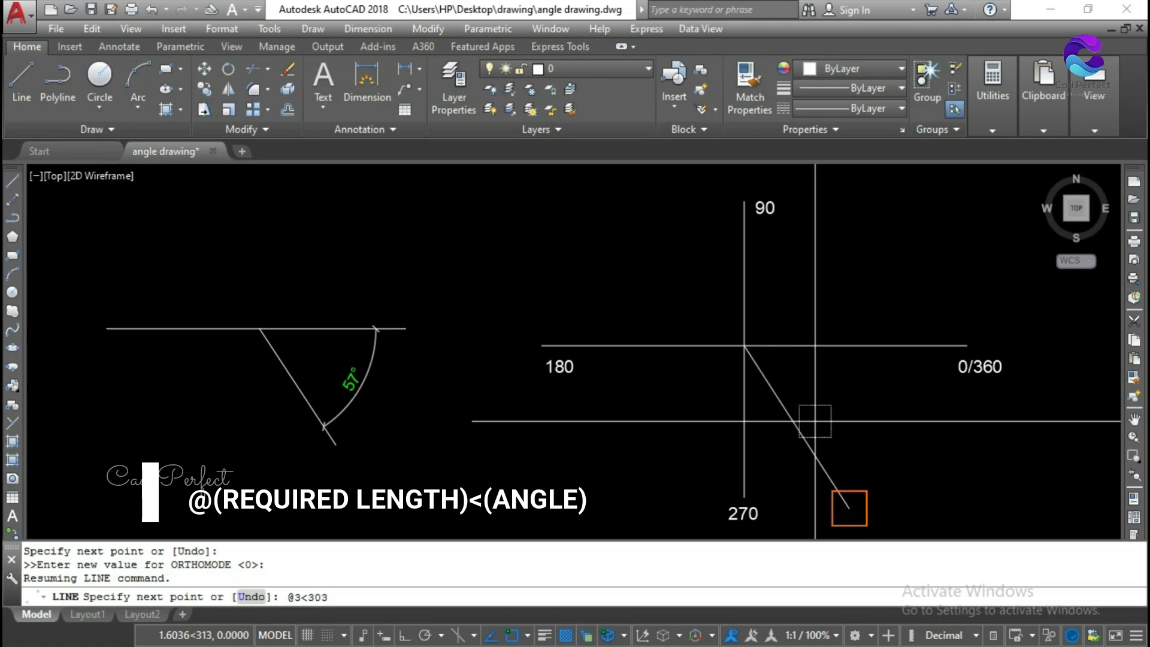
{"action": "key", "text": "Return"}
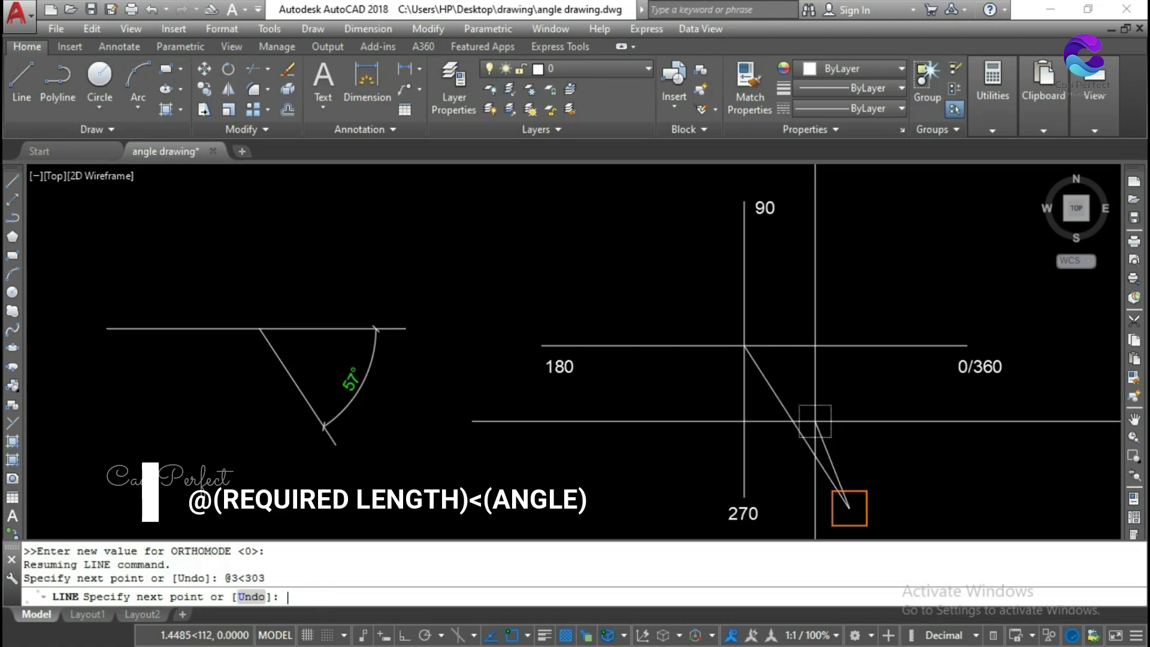
{"action": "key", "text": "Escape"}
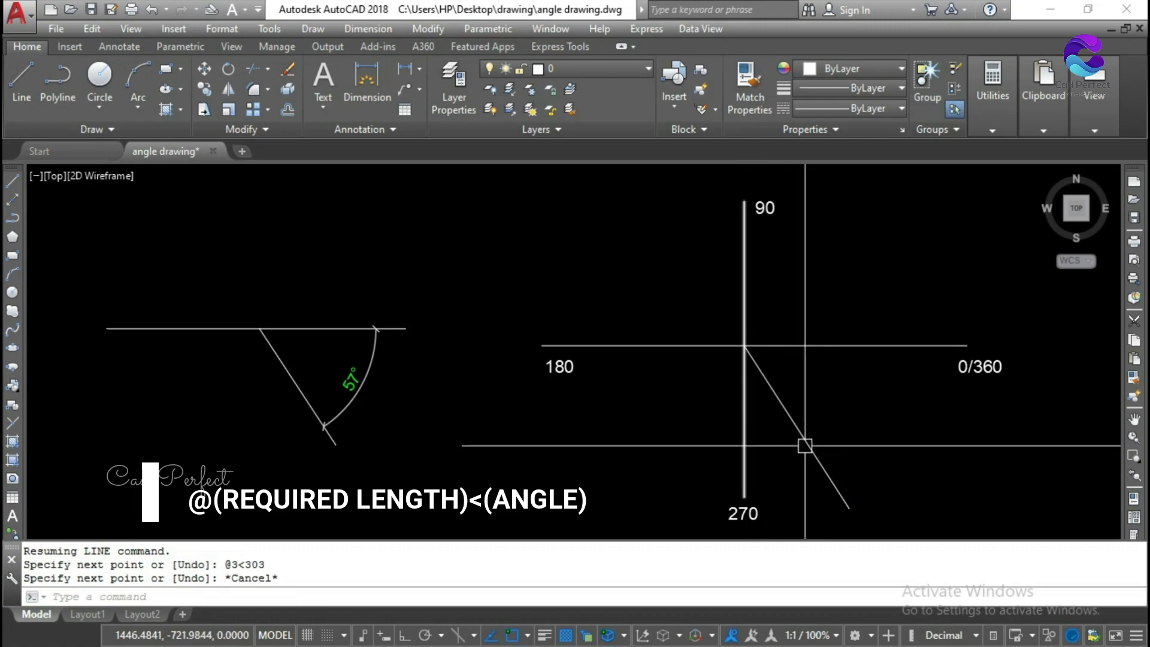
Add a 33° angular dimension between the 303° line and the vertical 270 axis
{"action": "left_click", "coordinate": [354, 32]}
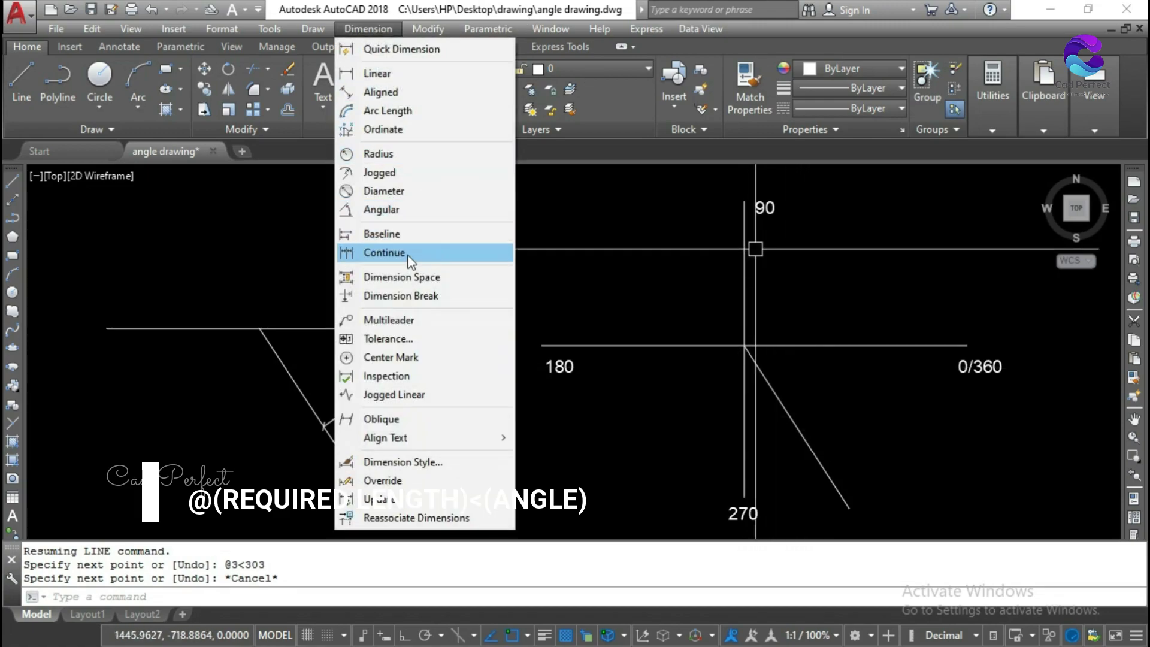
{"action": "left_click", "coordinate": [384, 209]}
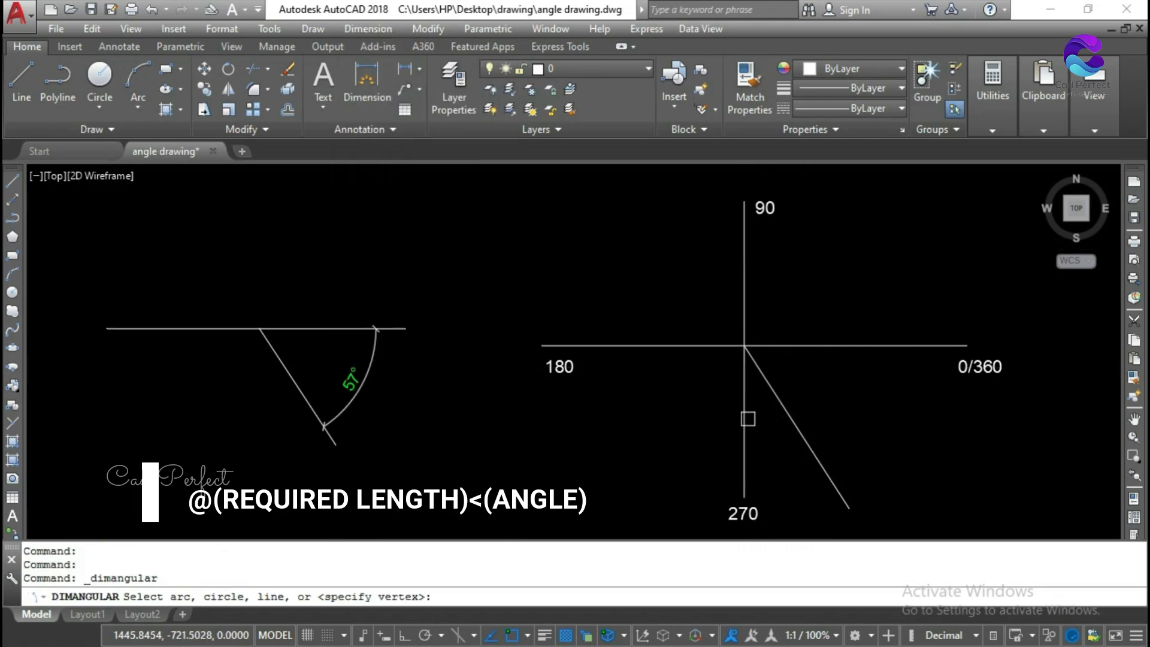
{"action": "left_click", "coordinate": [782, 404]}
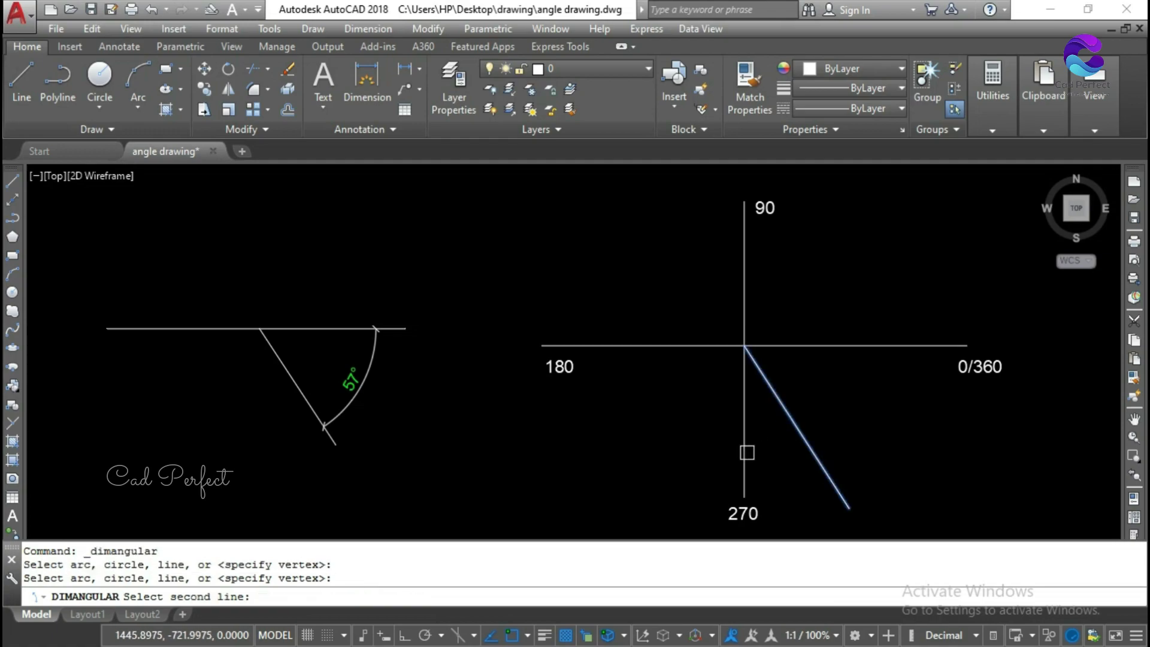
{"action": "left_click", "coordinate": [745, 482]}
{"action": "left_click", "coordinate": [771, 460]}
{"action": "key", "text": "Escape"}
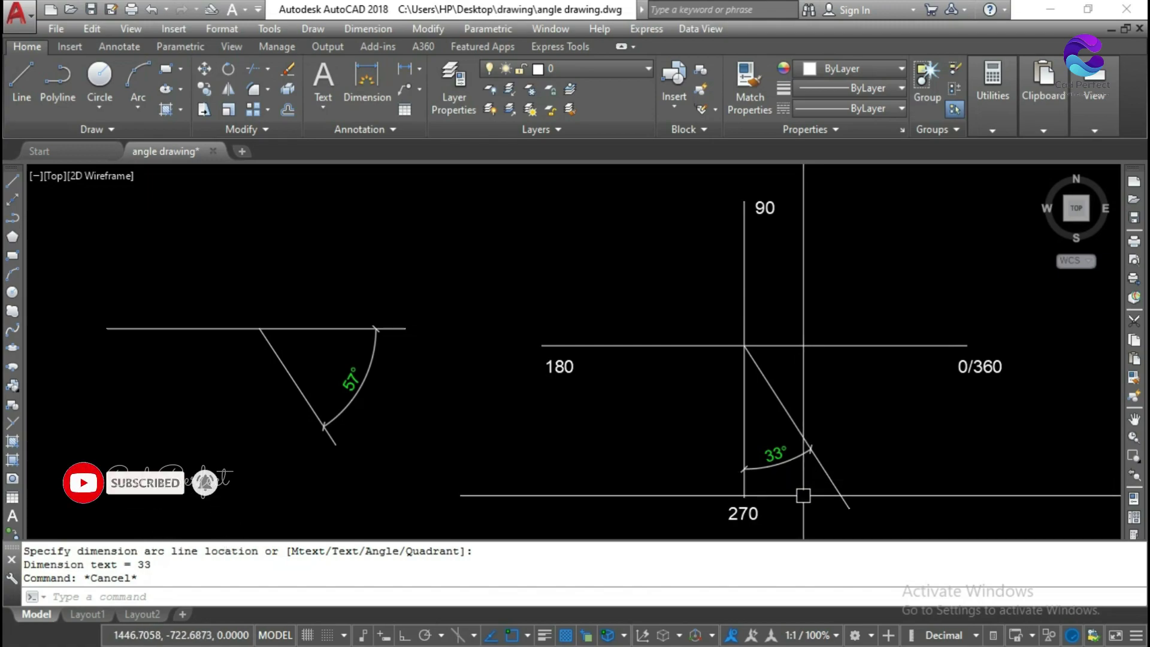
{"action": "key", "text": "Escape"}
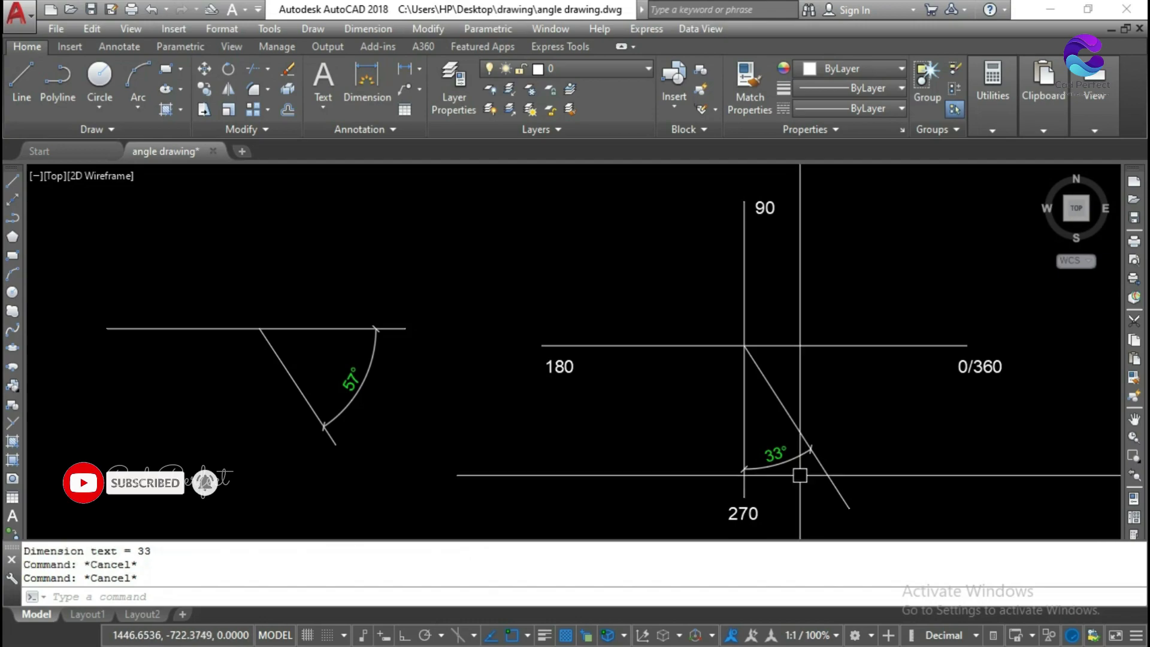
{"action": "key", "text": "Escape"}
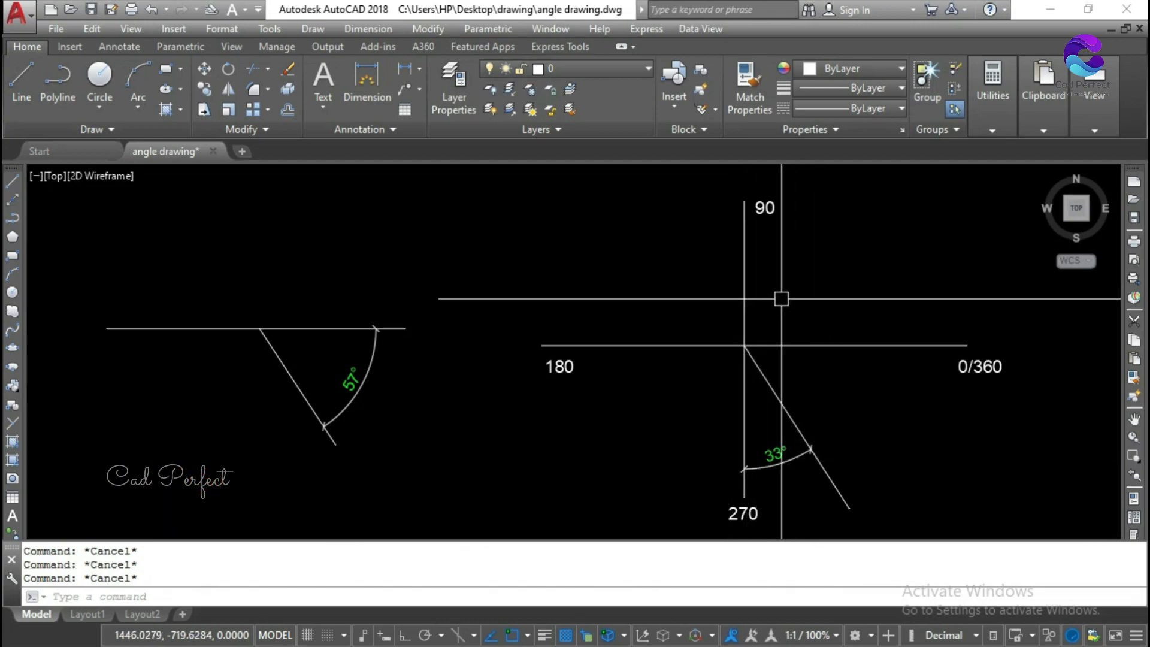